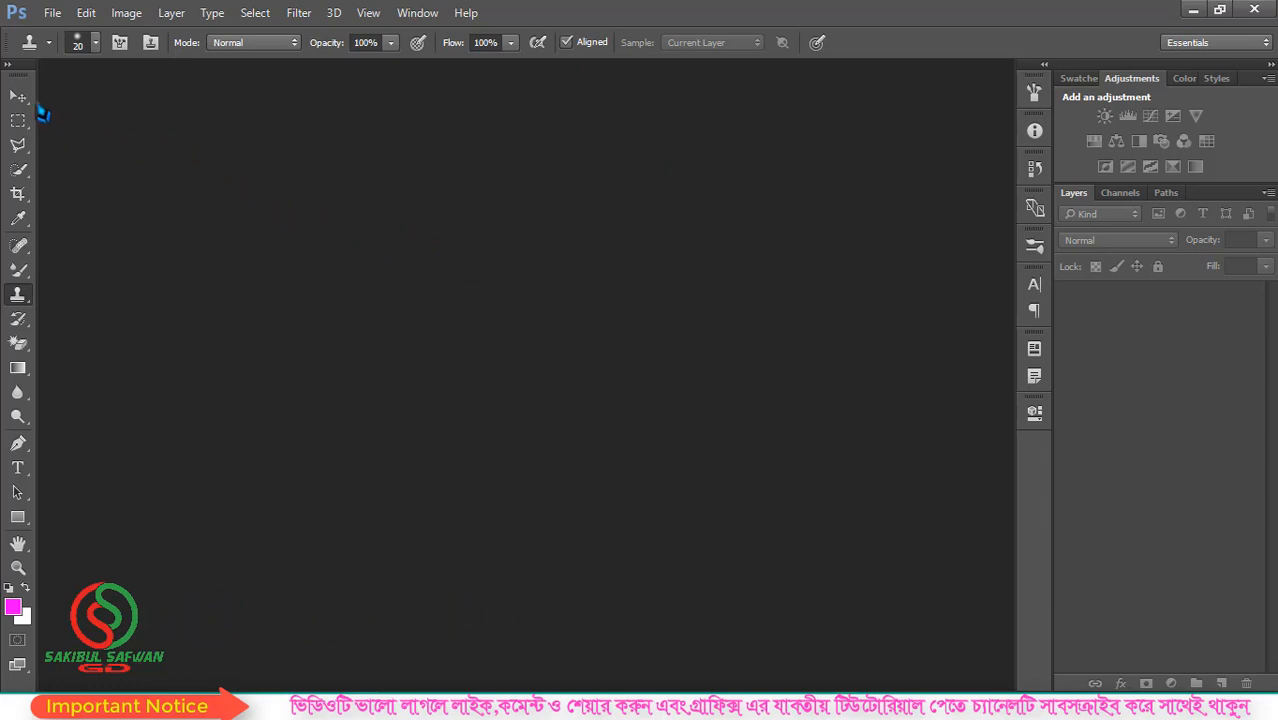
- Open the image ph_007_vitaliy_007_pw3 from the Desktop
left_click(18, 96)
left_click(52, 13)
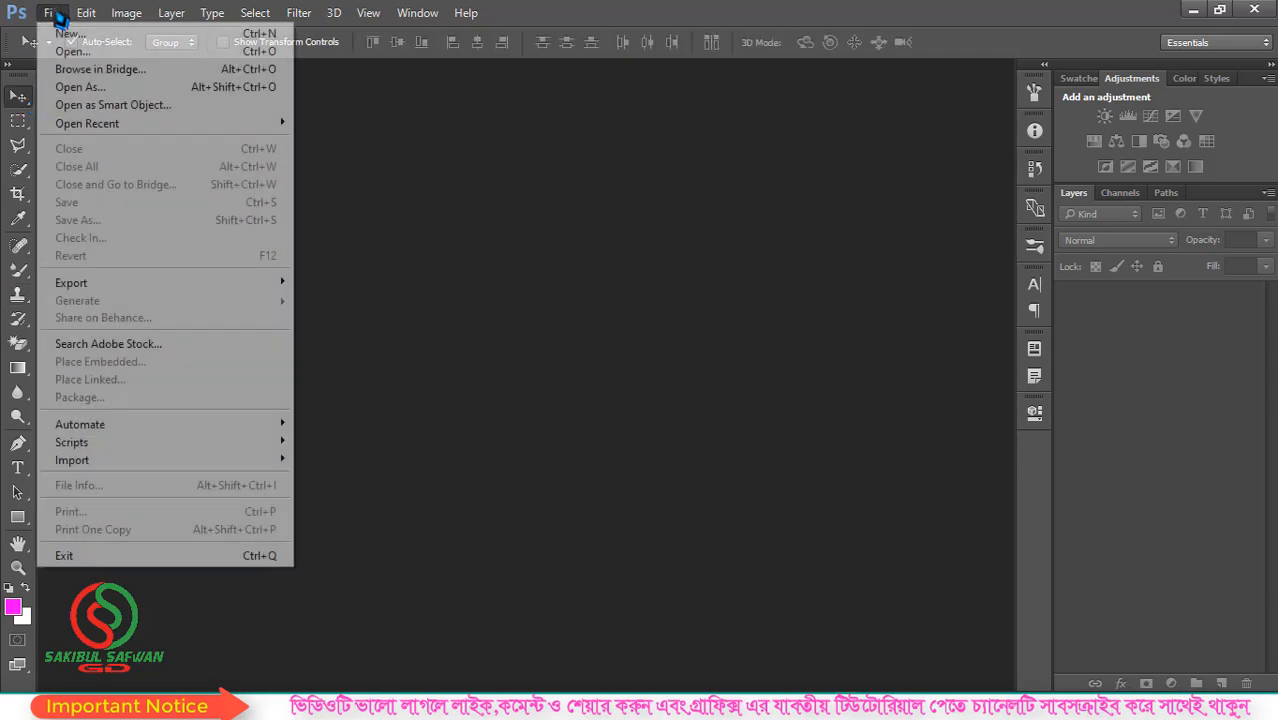
left_click(72, 51)
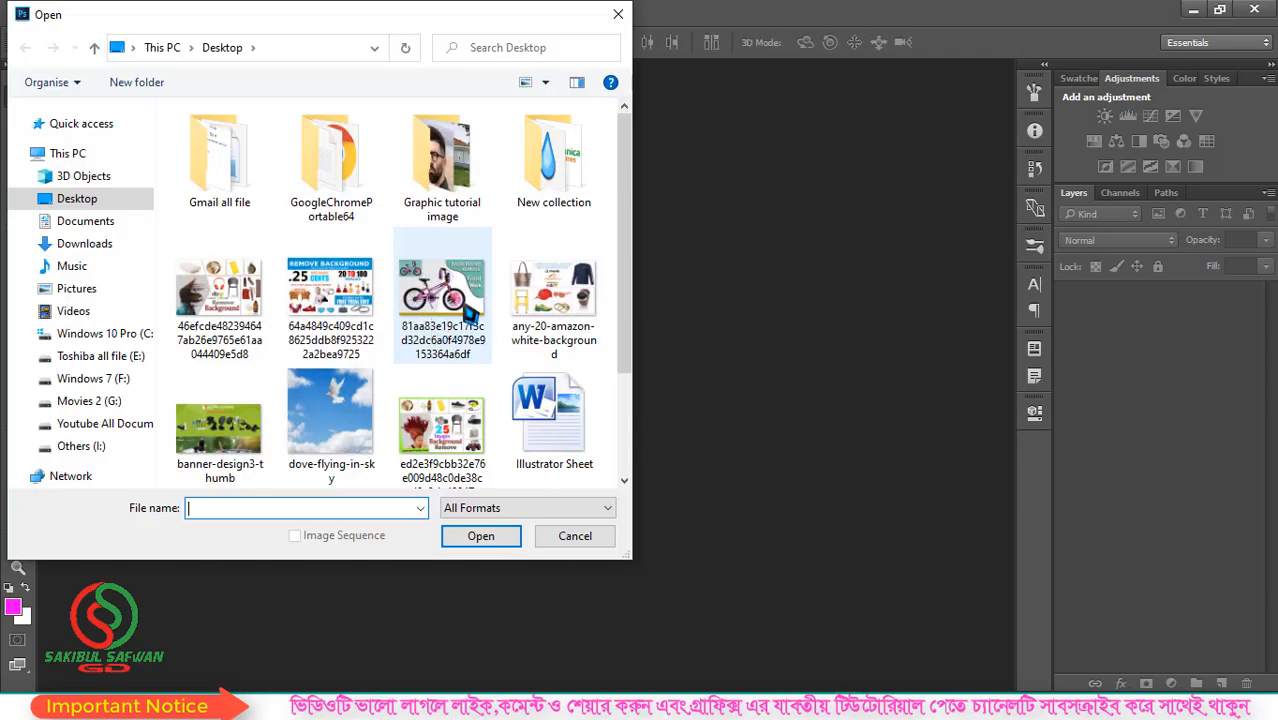
scroll(468, 313, "down", 3)
left_click(250, 396)
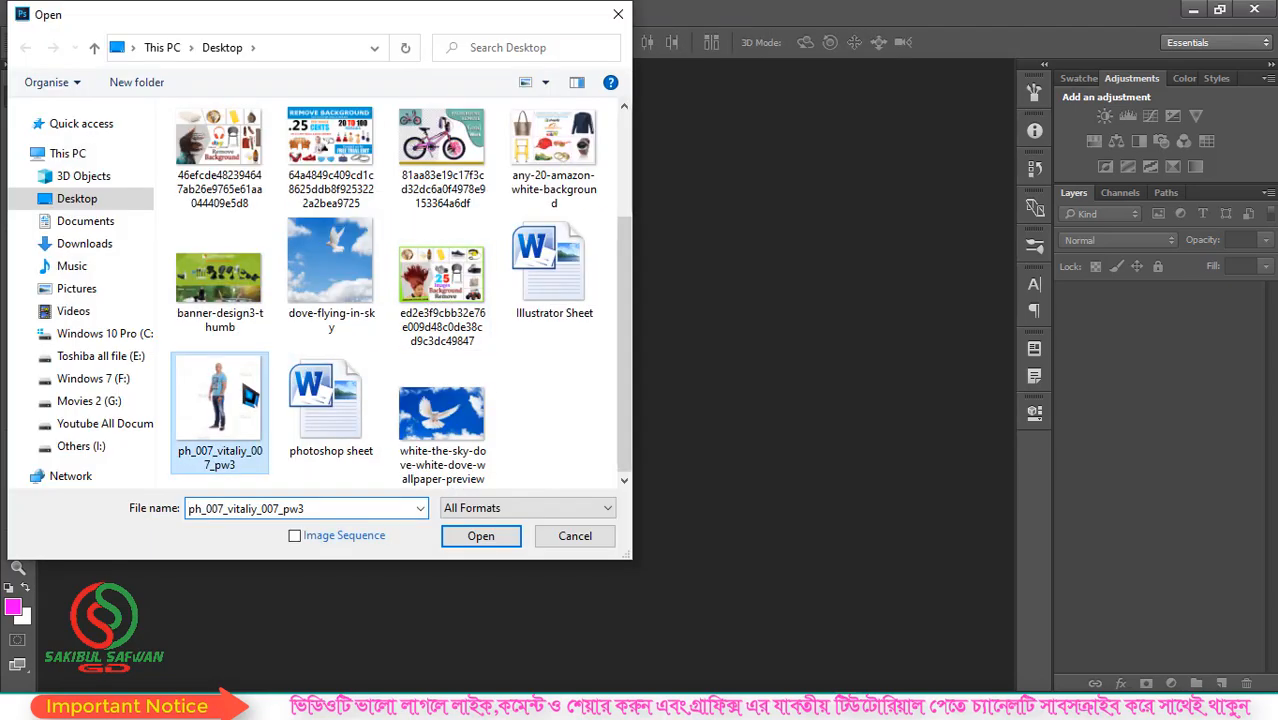
left_click(487, 540)
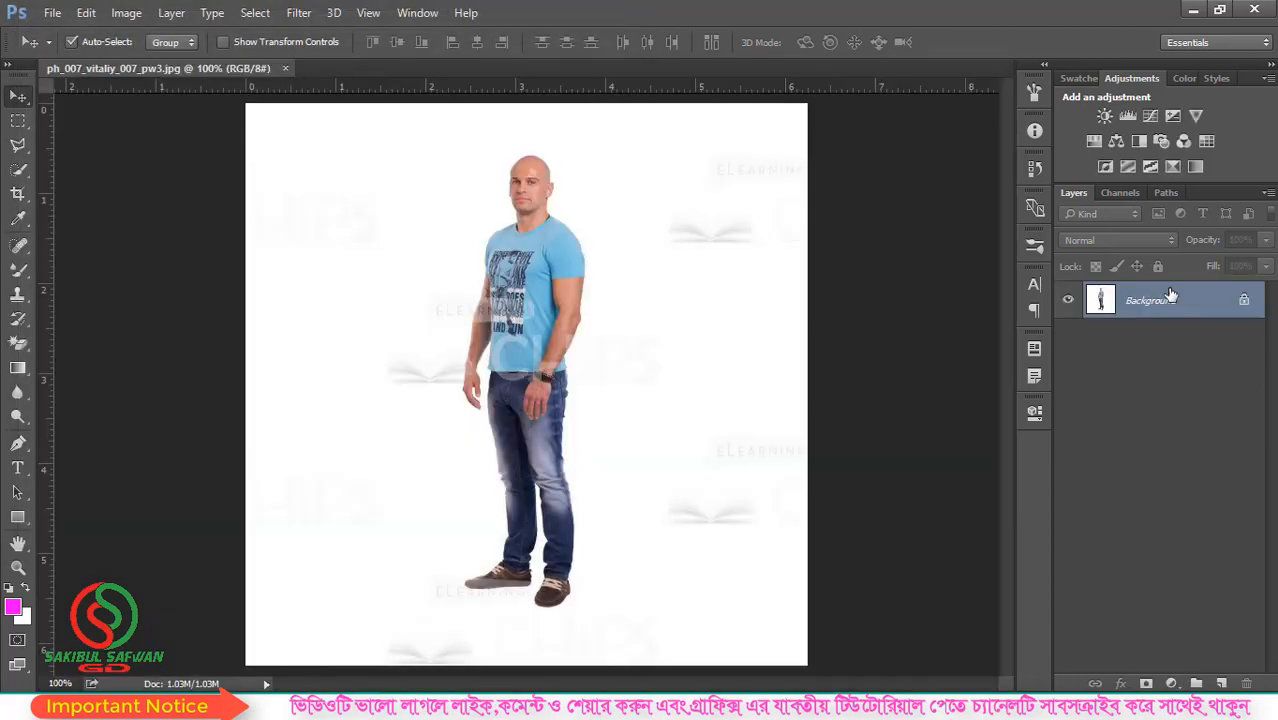
- Duplicate the Background layer and activate the Clone Stamp tool
left_click_drag(1171, 293, 1221, 683)
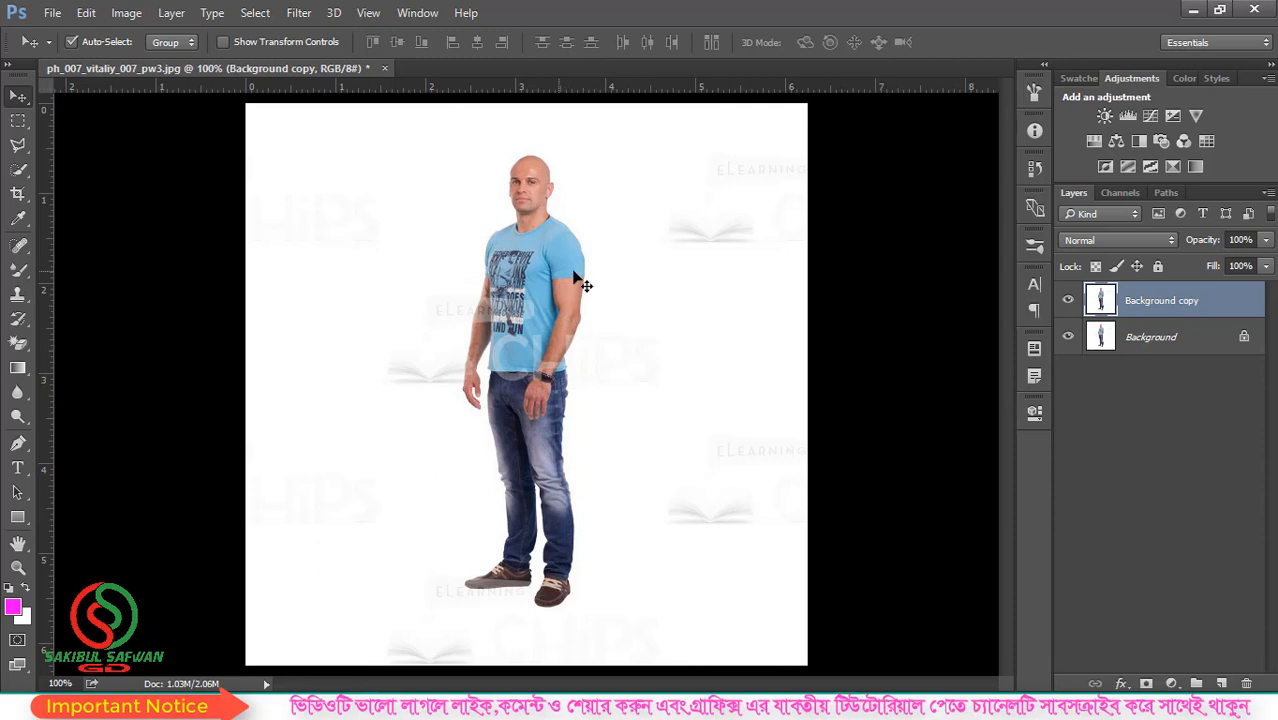
scroll(561, 303, "down", 1)
right_click(17, 297)
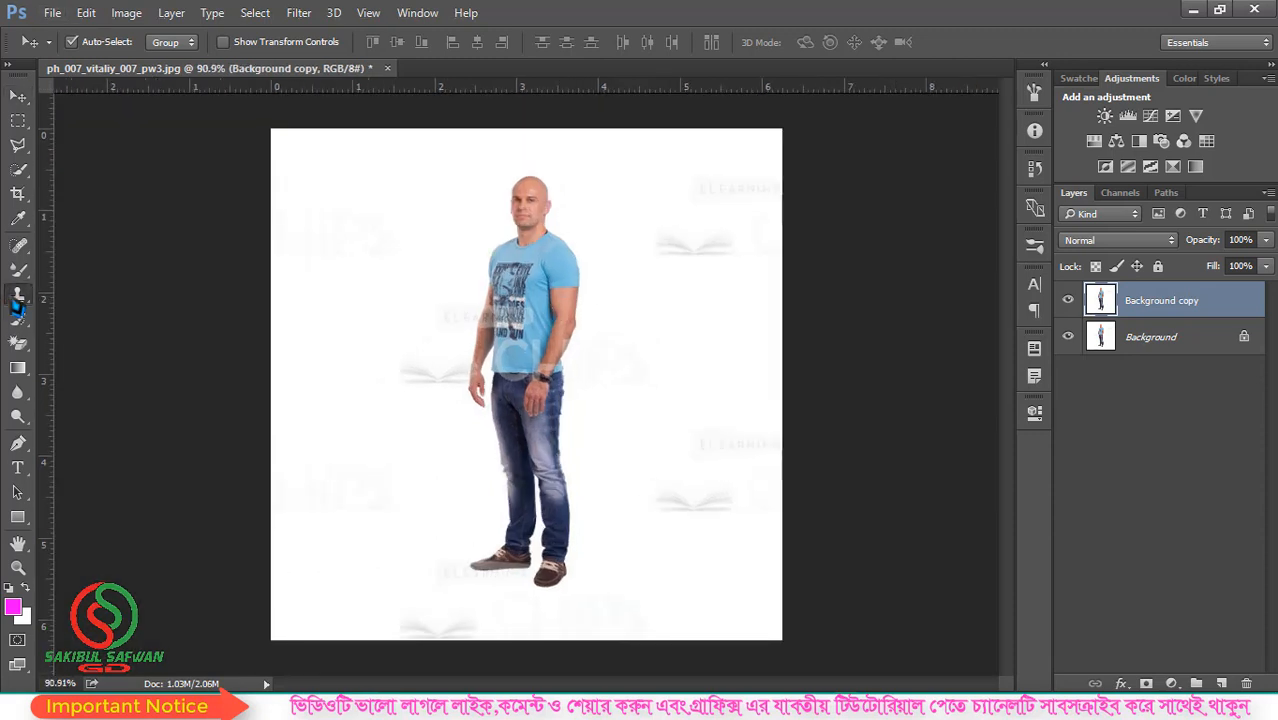
left_click(117, 294)
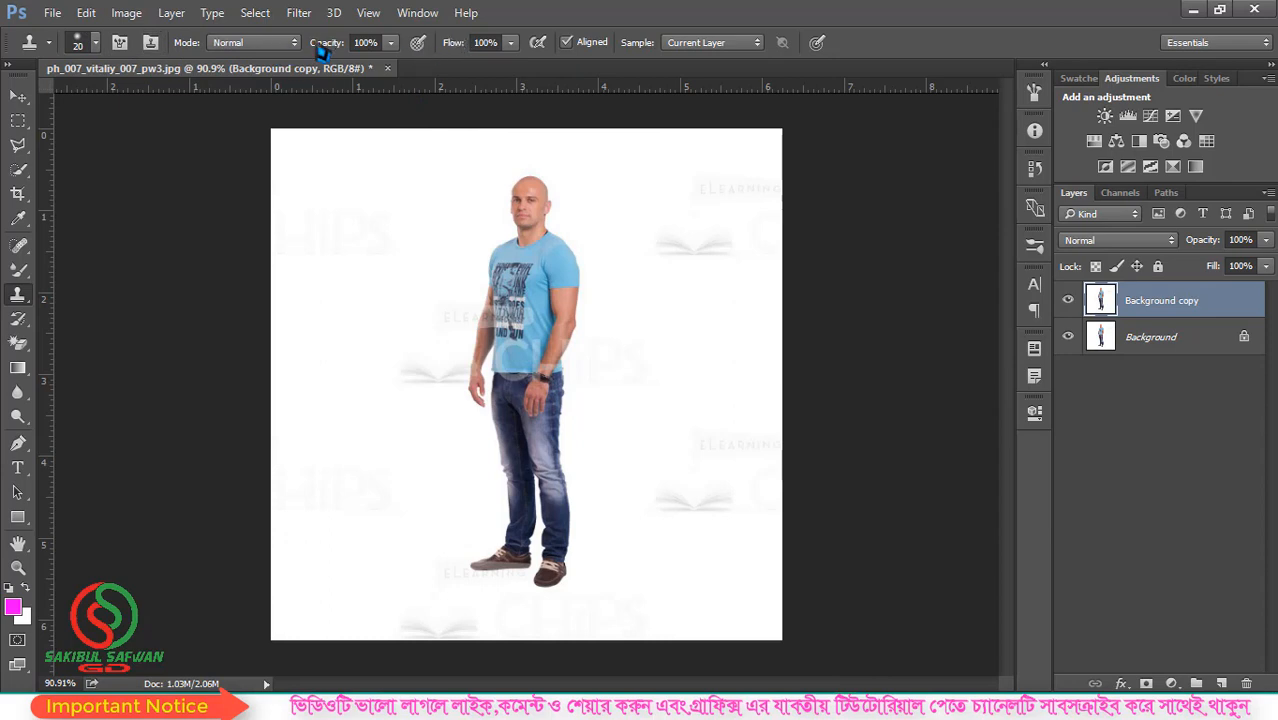
left_click(391, 44)
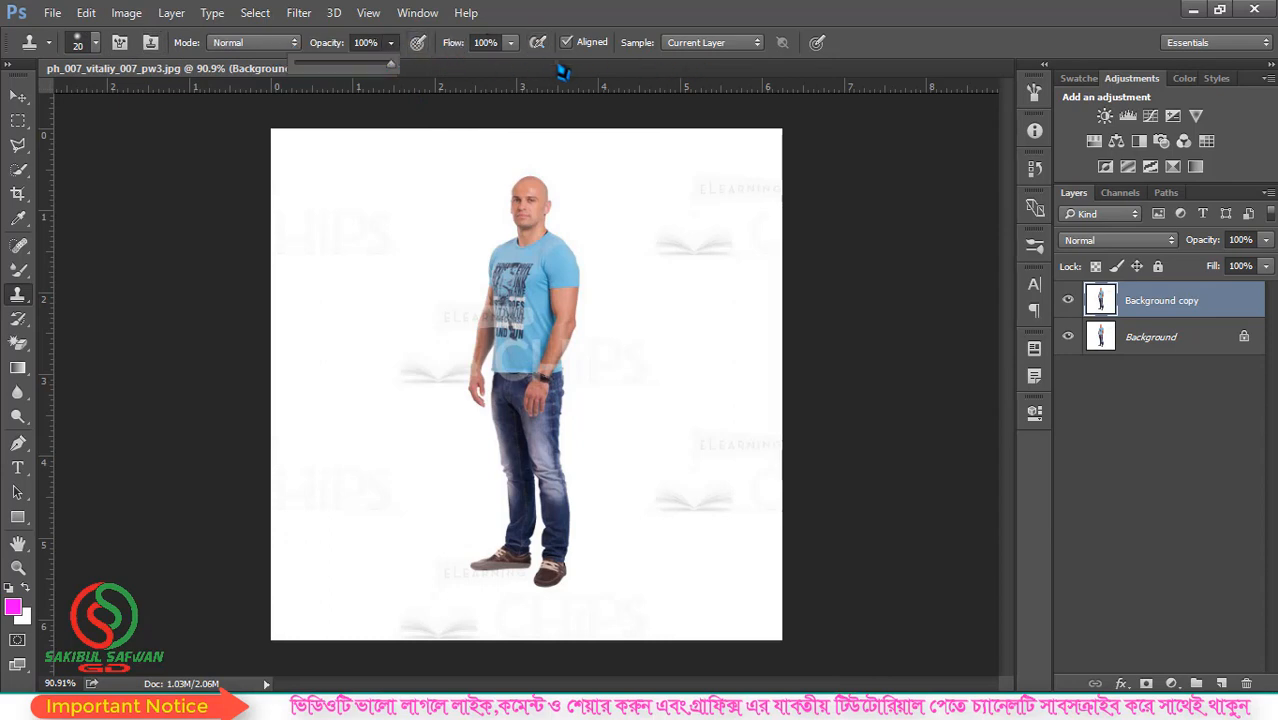
mouse_move(398, 78)
left_mouse_down()
mouse_move(384, 72)
mouse_move(400, 75)
left_mouse_up()
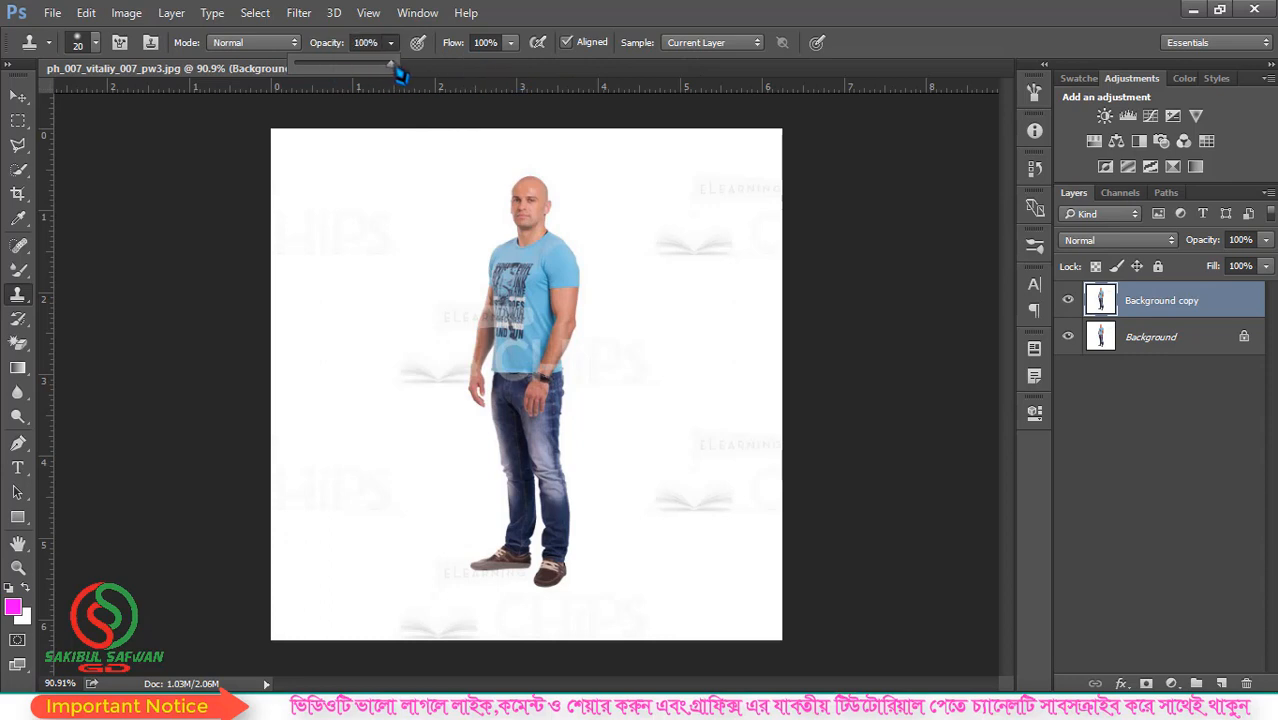
left_click(723, 16)
scroll(547, 249, "up", 2)
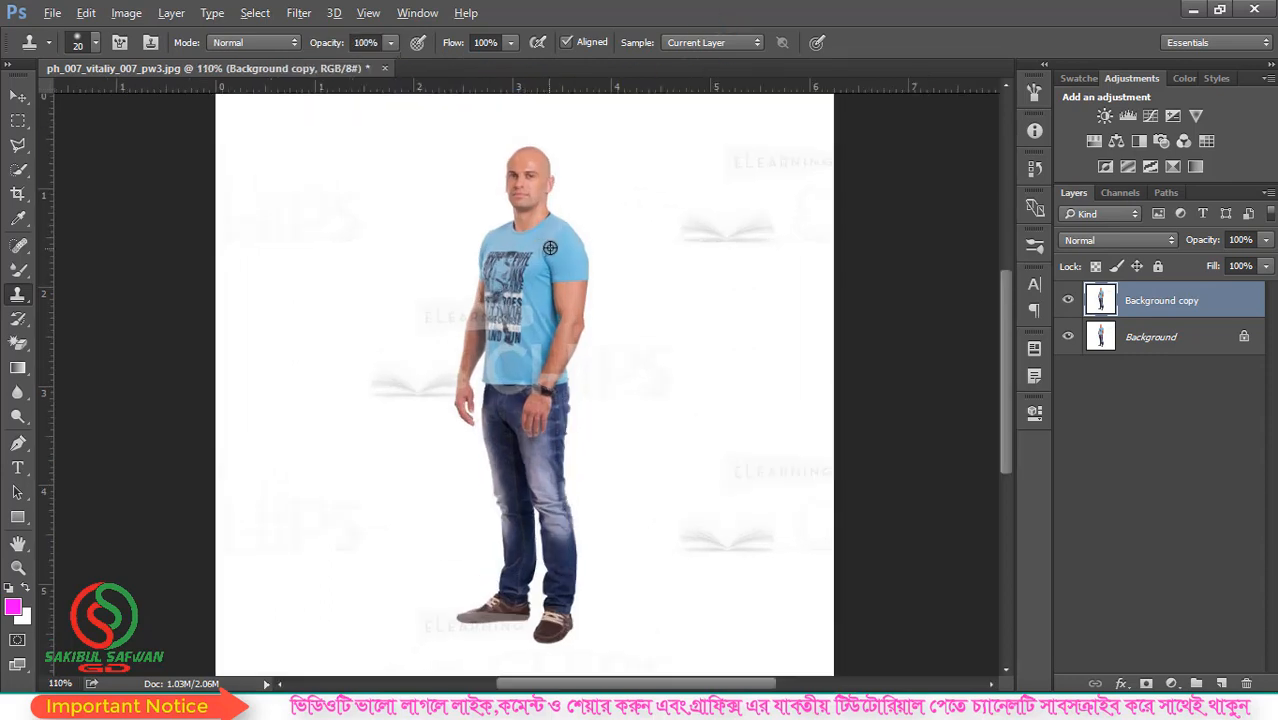
right_click(18, 295)
left_click(108, 293)
key("ctrl+minus")
scroll(427, 360, "up", 1)
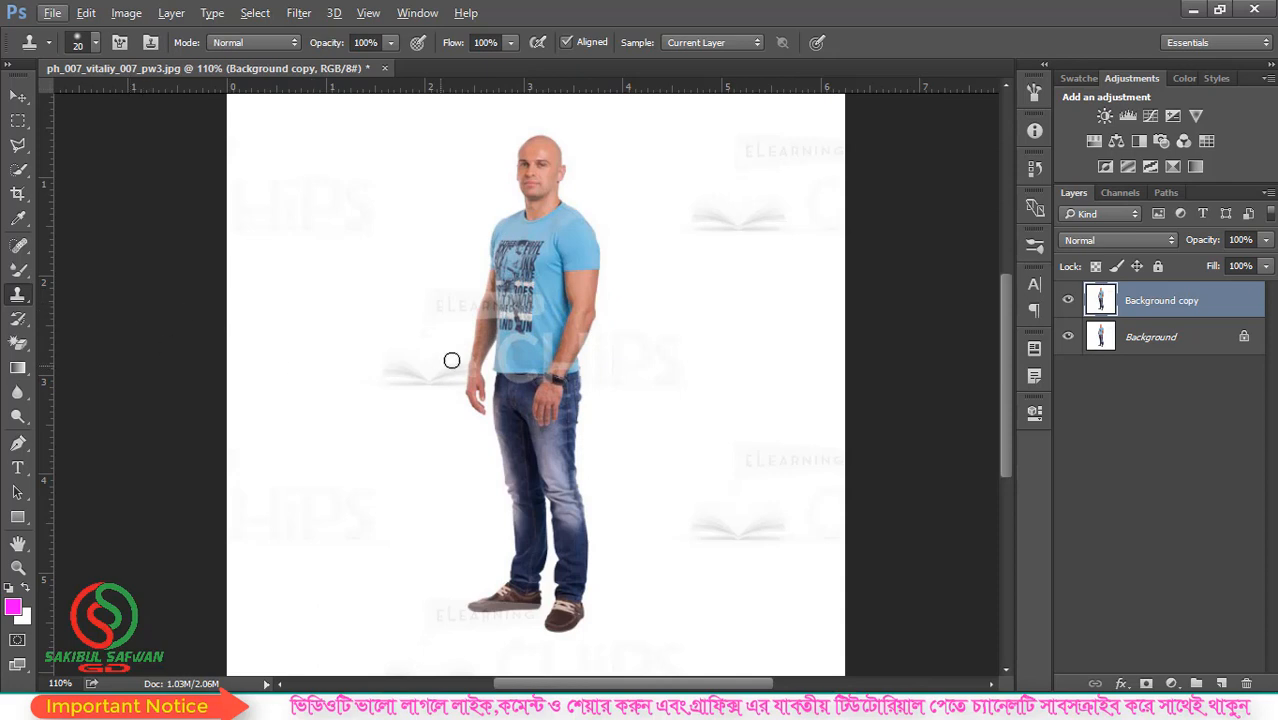
- Try to paint with the Clone Stamp on the man's shirt without defining a source point
right_click(18, 298)
left_click(105, 295)
left_click(537, 319)
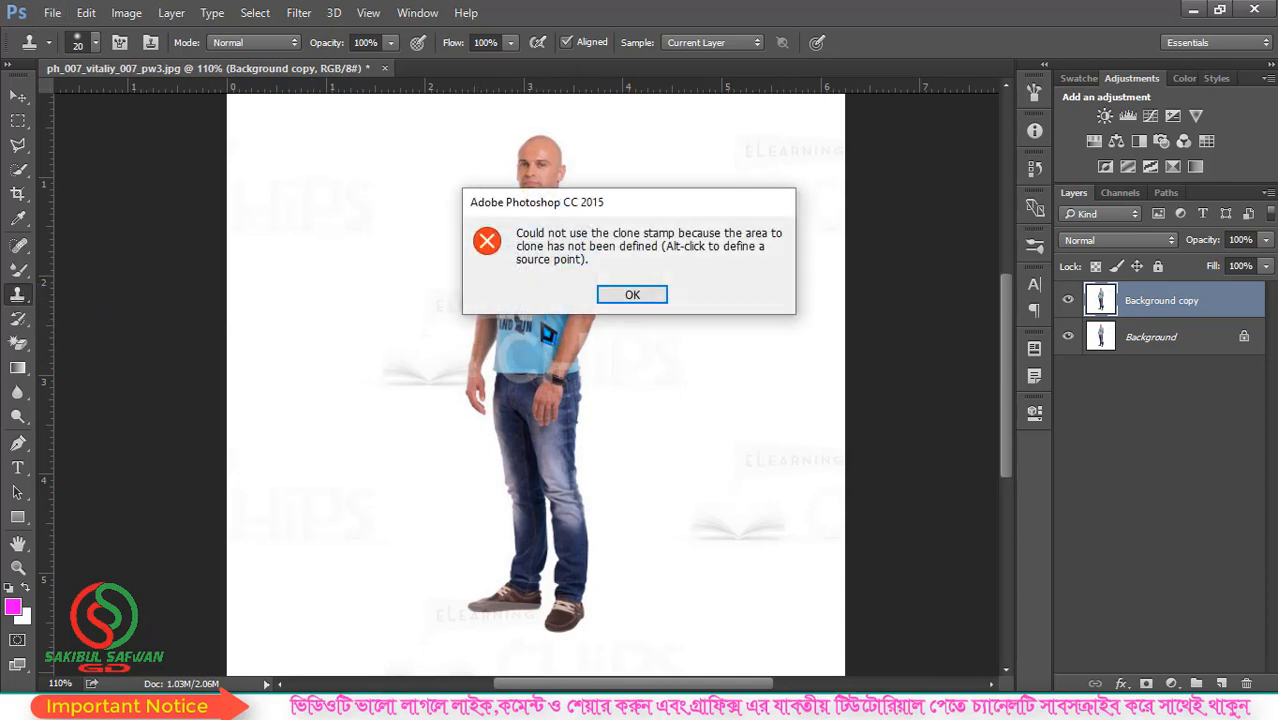
left_click(640, 298)
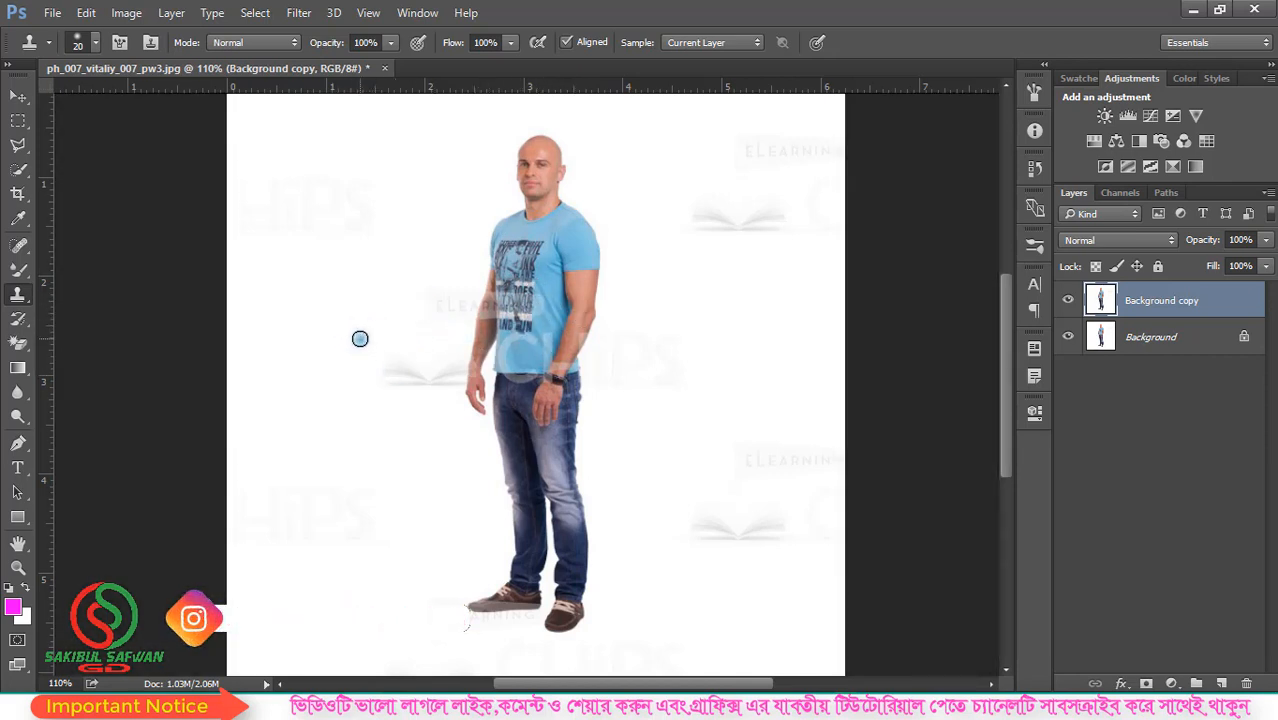
- Enlarge the clone brush to 100 and, sampling from the man's shirt, paint a full copy of him on the blank area left of him
key("bracketright")
key("bracketright")
key("bracketright")
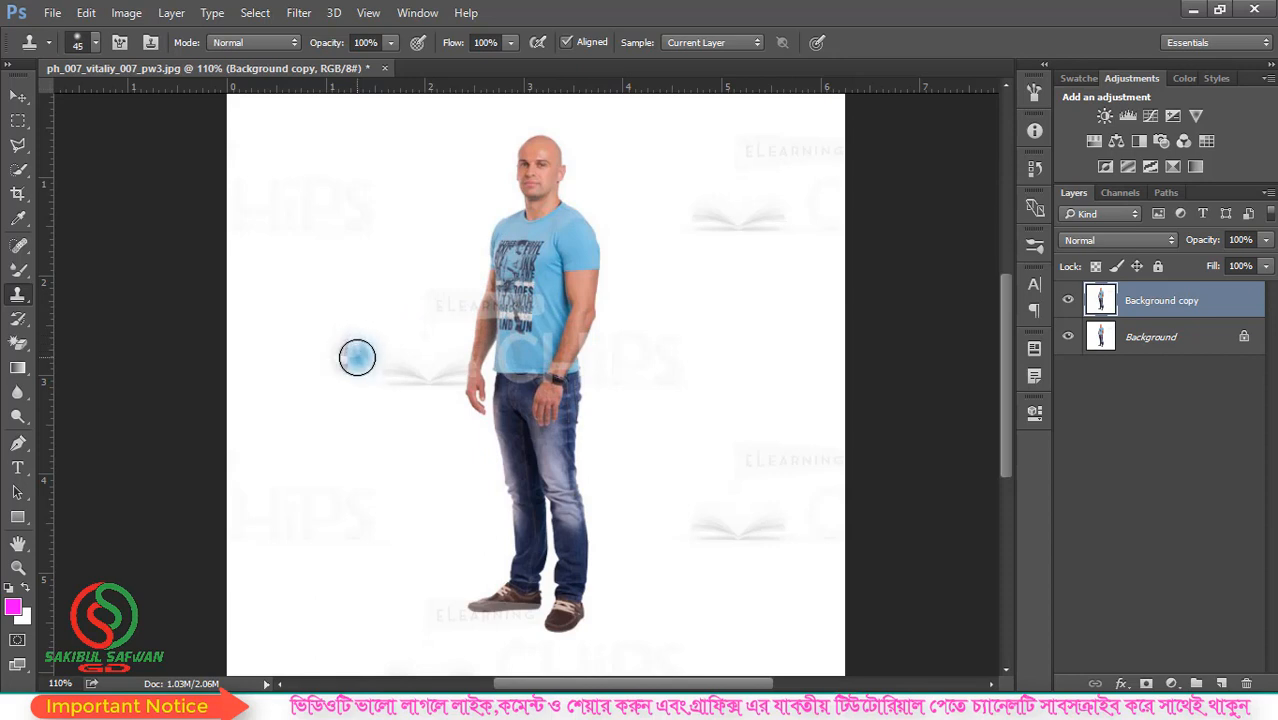
key("bracketright")
key("bracketright")
key("bracketright")
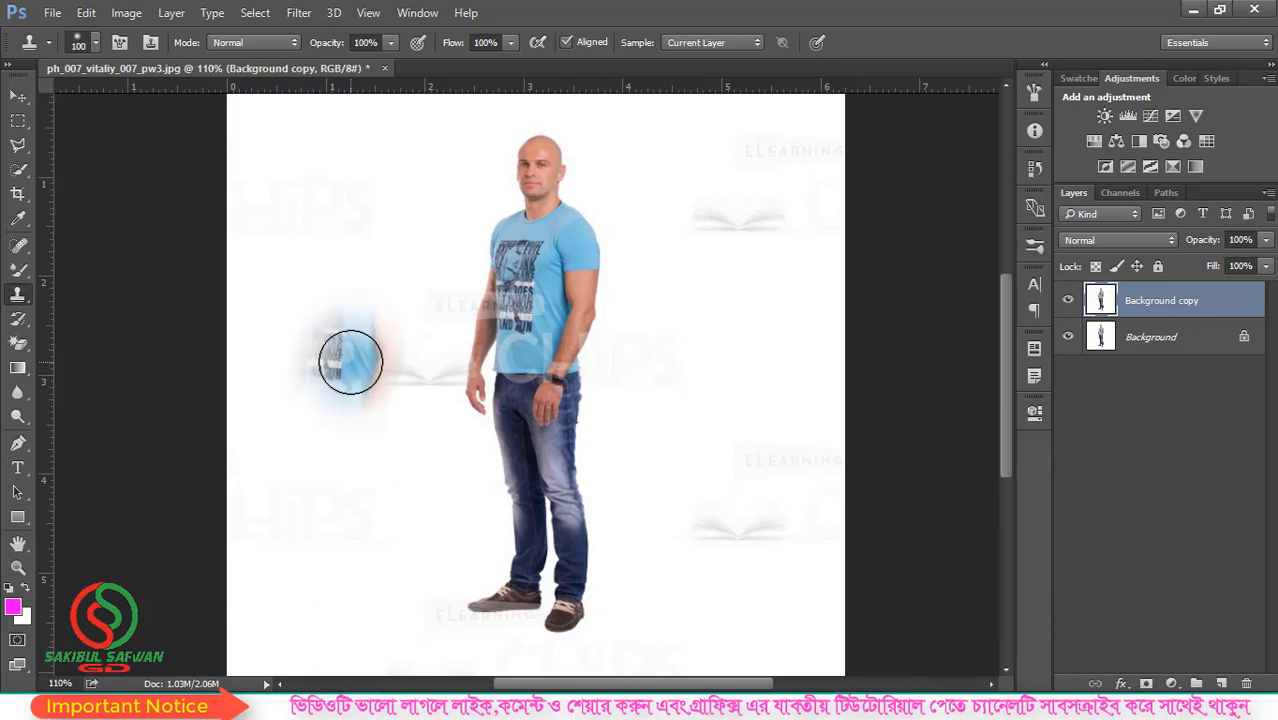
key("bracketright")
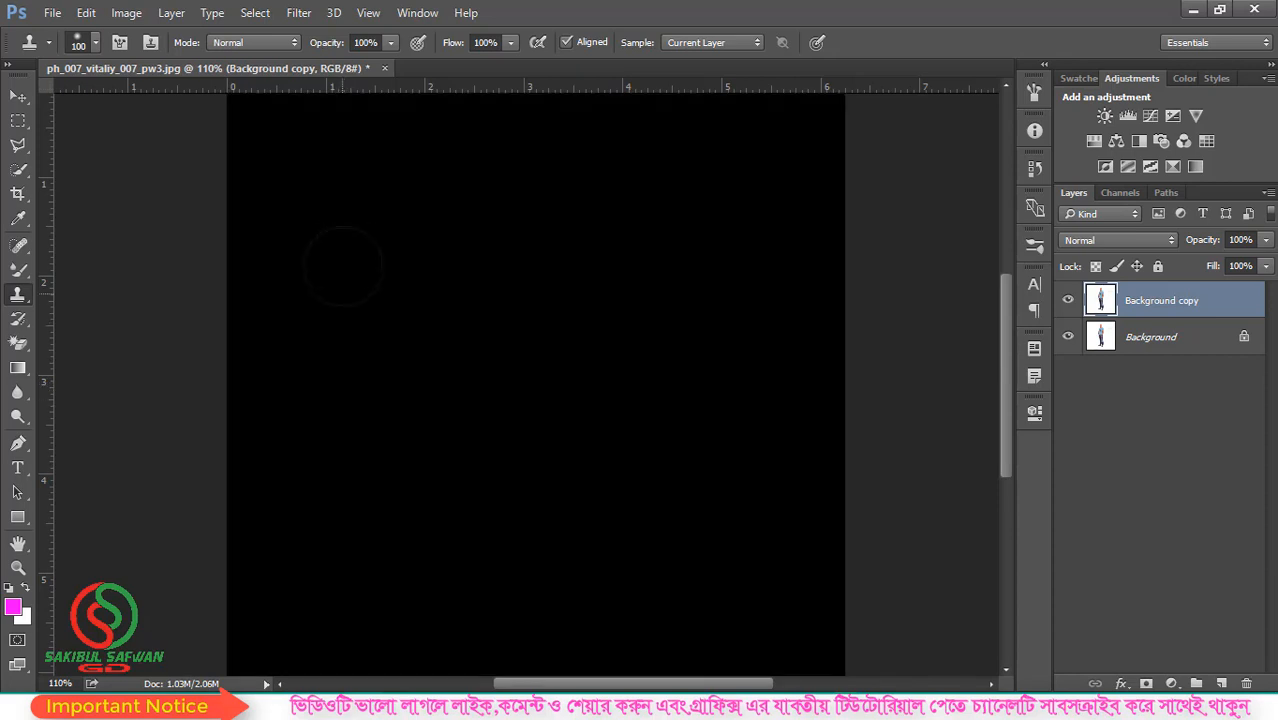
mouse_move(337, 252)
left_mouse_down()
mouse_move(337, 237)
mouse_move(363, 301)
left_mouse_up()
mouse_move(372, 397)
left_mouse_down()
mouse_move(350, 504)
mouse_move(297, 391)
mouse_move(296, 473)
mouse_move(363, 595)
mouse_move(370, 660)
mouse_move(343, 665)
mouse_move(324, 660)
mouse_move(347, 590)
mouse_move(349, 240)
mouse_move(292, 493)
mouse_move(340, 601)
mouse_move(304, 684)
mouse_move(365, 672)
mouse_move(408, 565)
left_mouse_up()
scroll(428, 435, "down", 2)
scroll(428, 435, "down", 1)
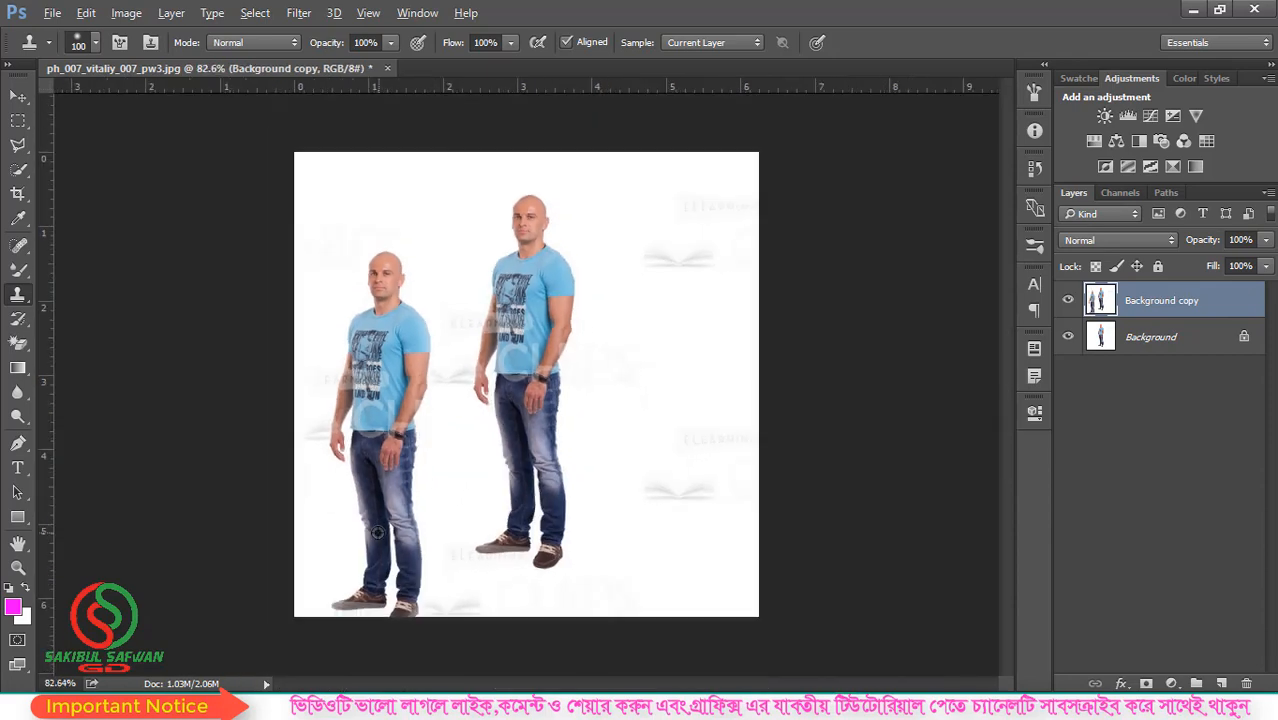
scroll(377, 532, "up", 1)
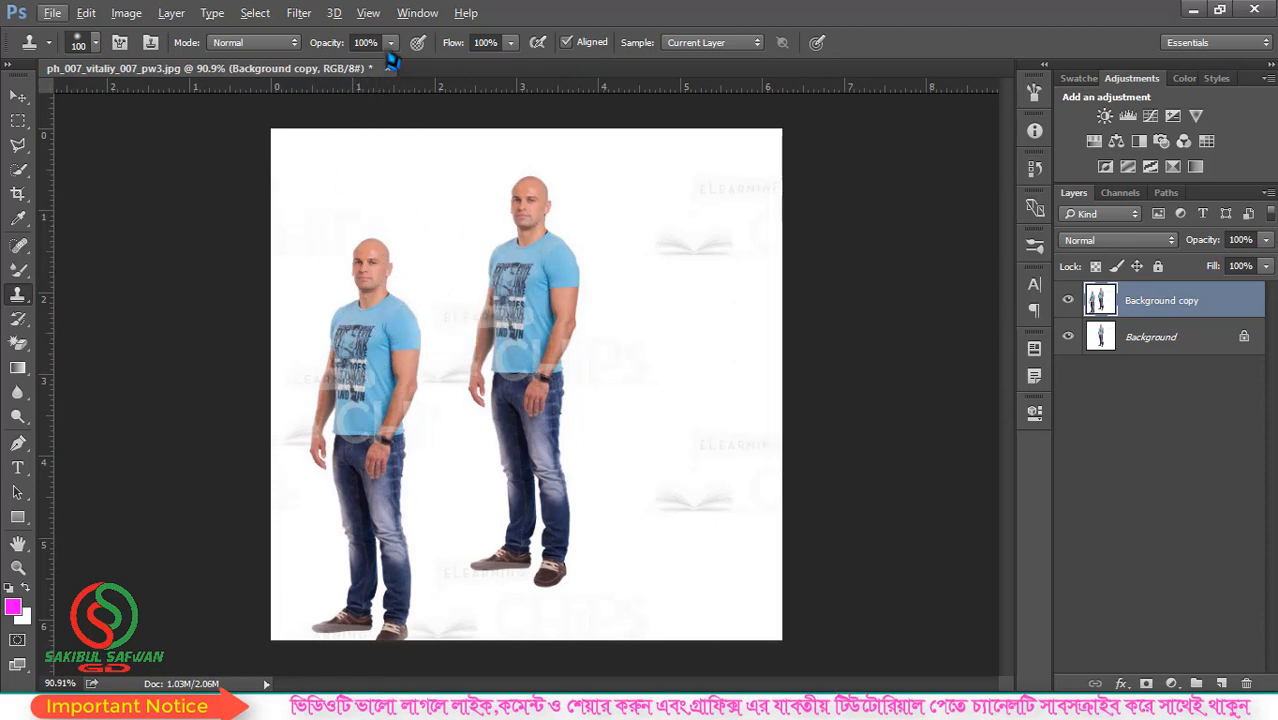
- Set the Clone Stamp opacity to 40% and paint a faded copy of the man on the blank area right of him
left_click(391, 42)
left_click(534, 341, "alt")
mouse_move(690, 347)
left_mouse_down()
mouse_move(682, 200)
mouse_move(691, 253)
mouse_move(686, 224)
mouse_move(668, 441)
mouse_move(663, 289)
mouse_move(661, 388)
mouse_move(683, 621)
mouse_move(720, 428)
mouse_move(717, 247)
mouse_move(701, 203)
mouse_move(671, 281)
mouse_move(636, 577)
mouse_move(657, 594)
mouse_move(714, 569)
mouse_move(697, 207)
mouse_move(679, 364)
mouse_move(686, 501)
mouse_move(725, 556)
left_mouse_up()
scroll(657, 421, "up", 1)
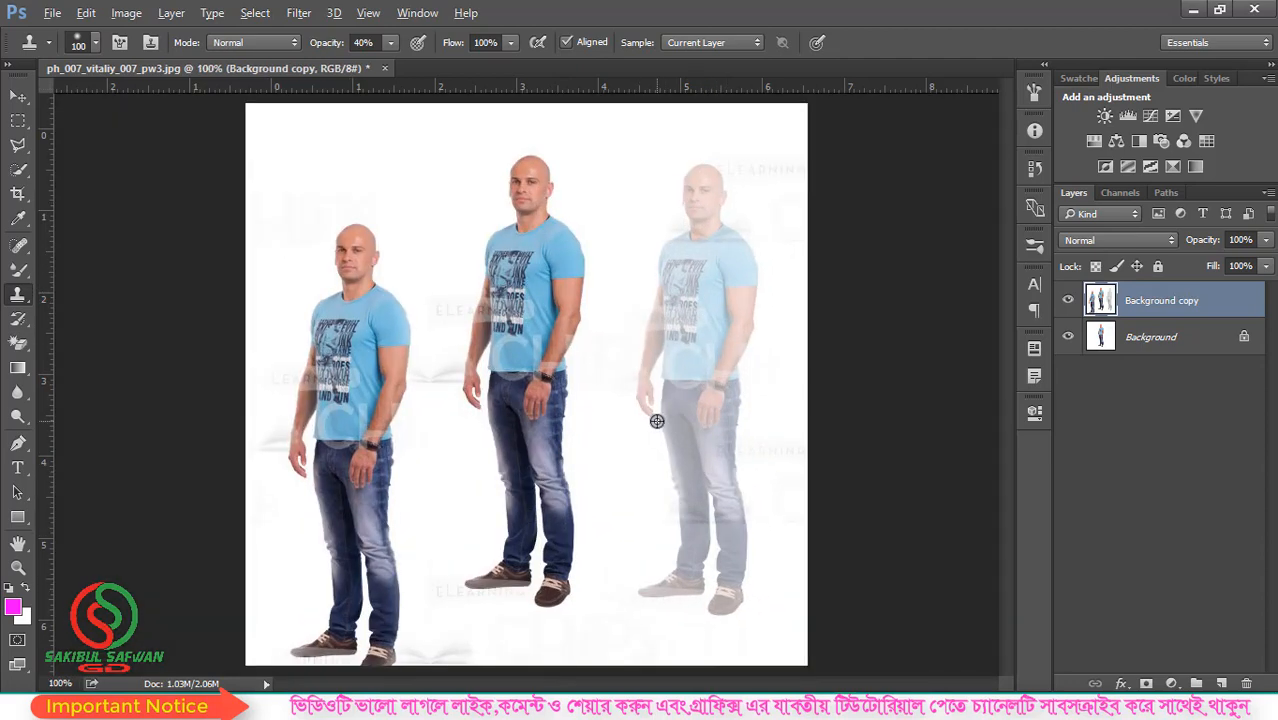
scroll(656, 421, "down", 1)
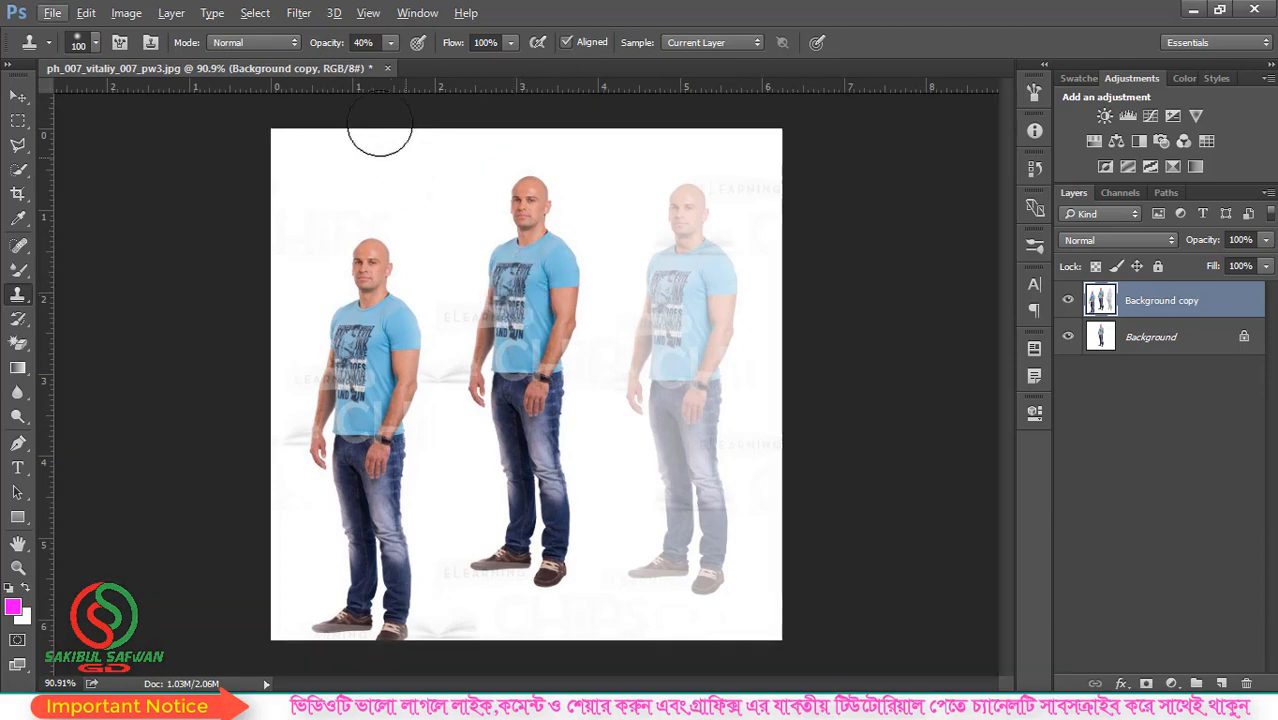
- Set the Clone Stamp opacity back to 100%
left_click(391, 42)
left_click_drag(416, 76, 462, 79)
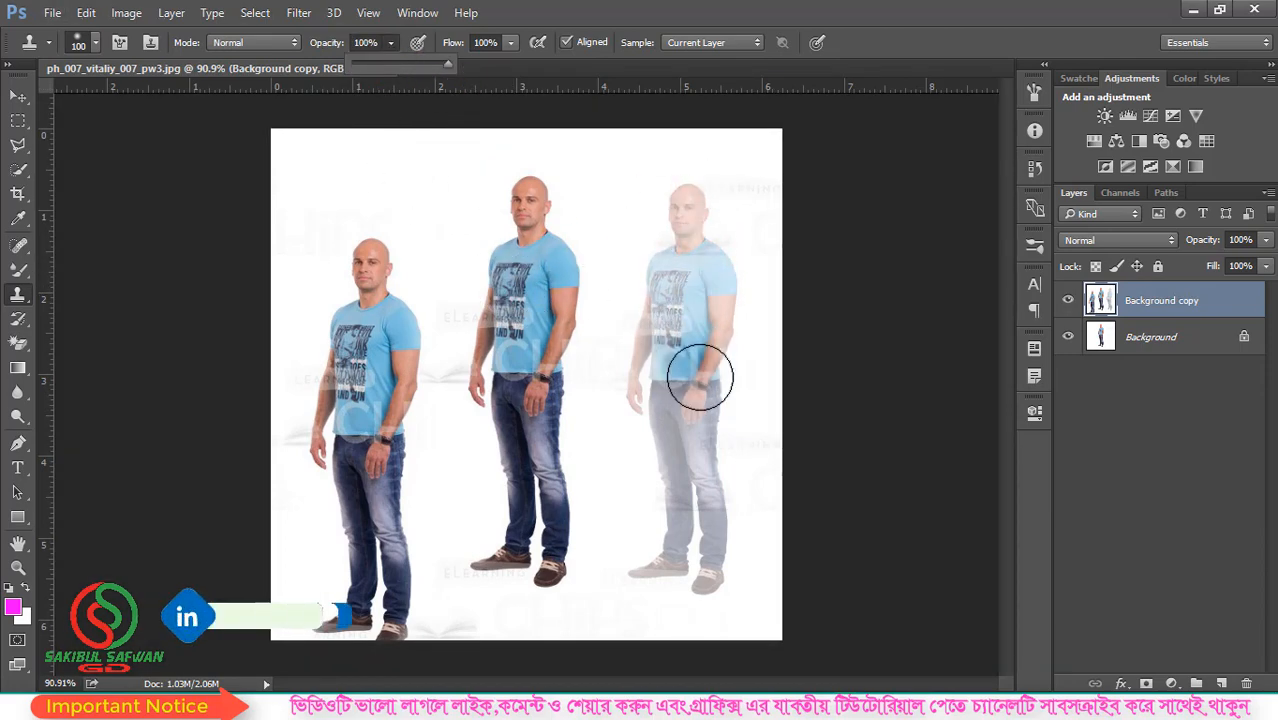
right_click(19, 296)
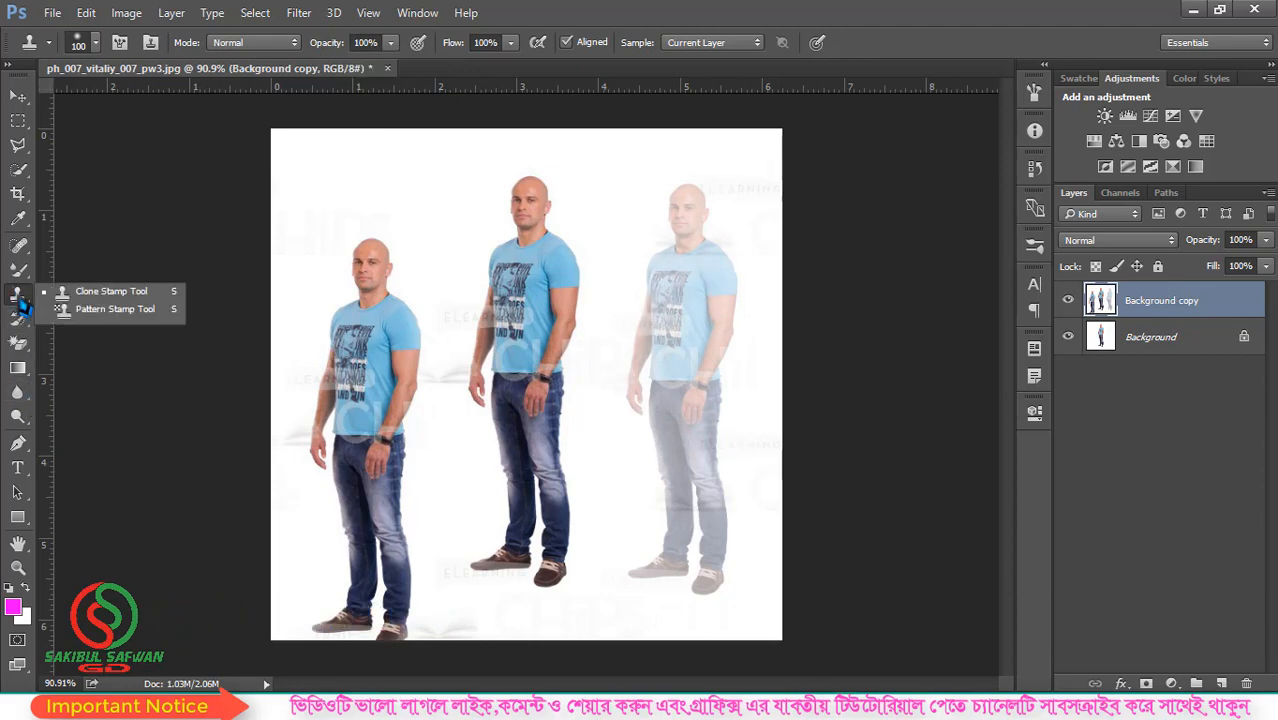
left_click(100, 291)
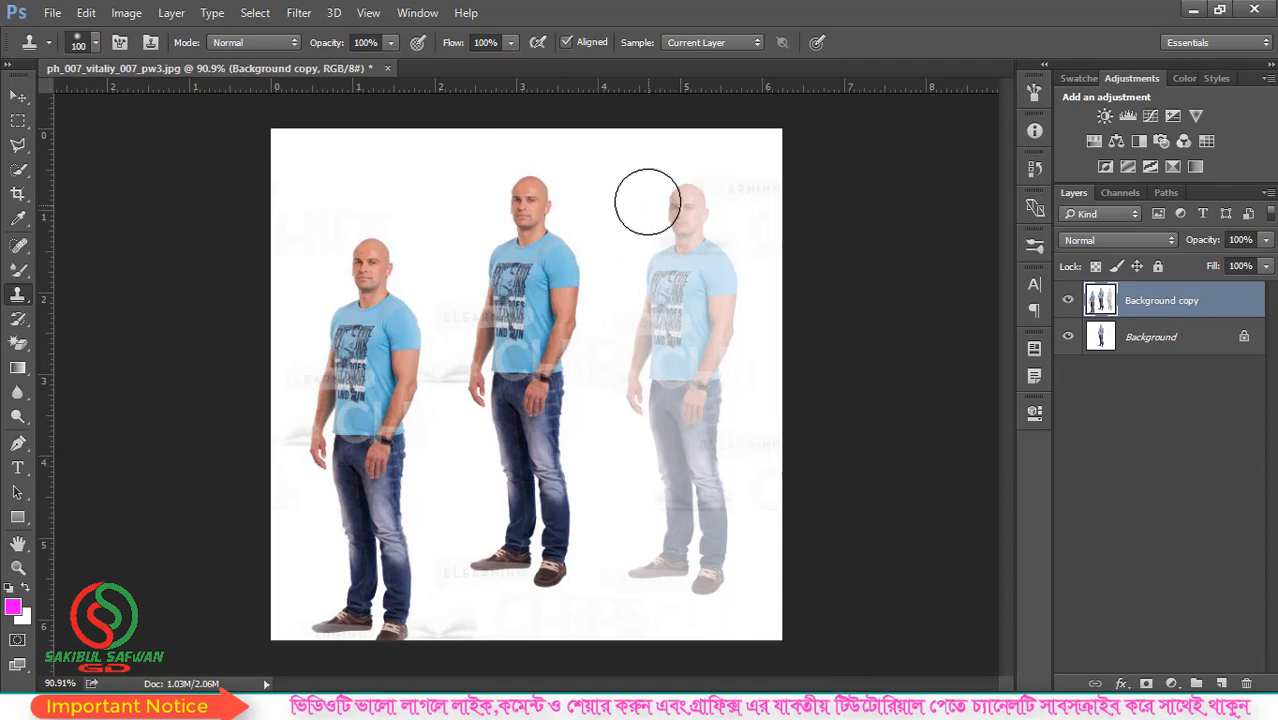
scroll(546, 254, "down", 1)
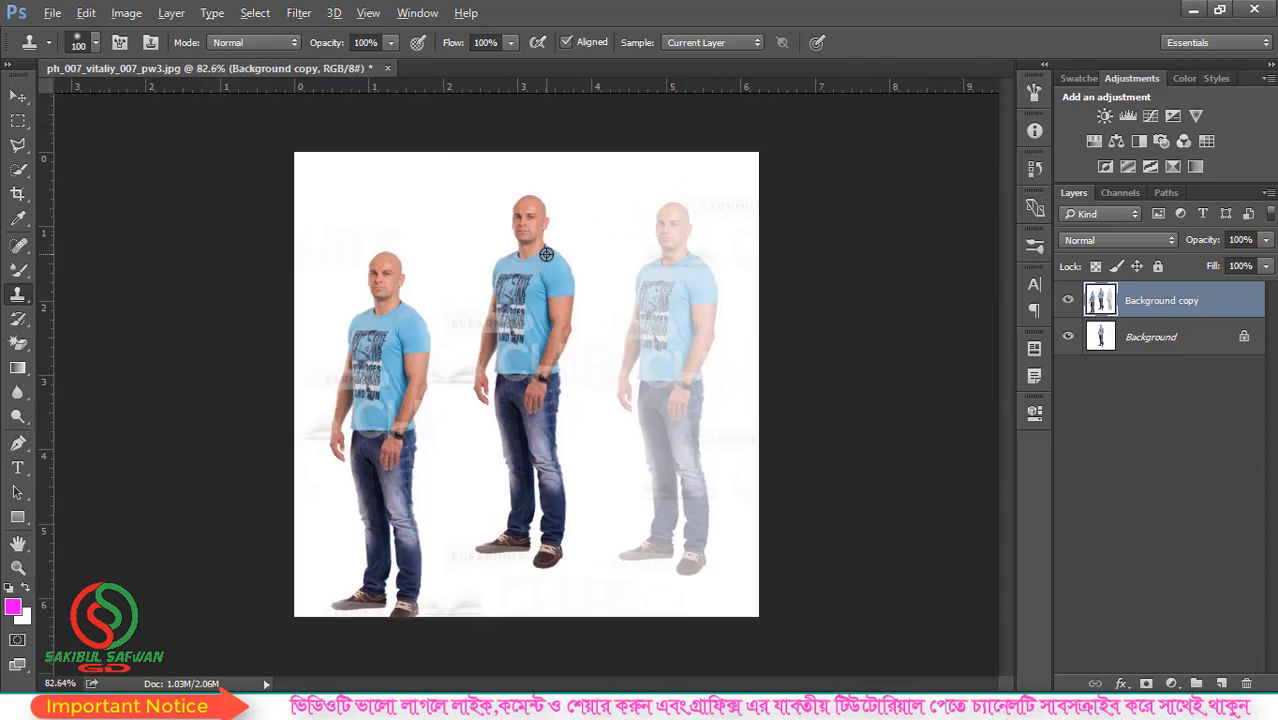
scroll(330, 379, "up", 3)
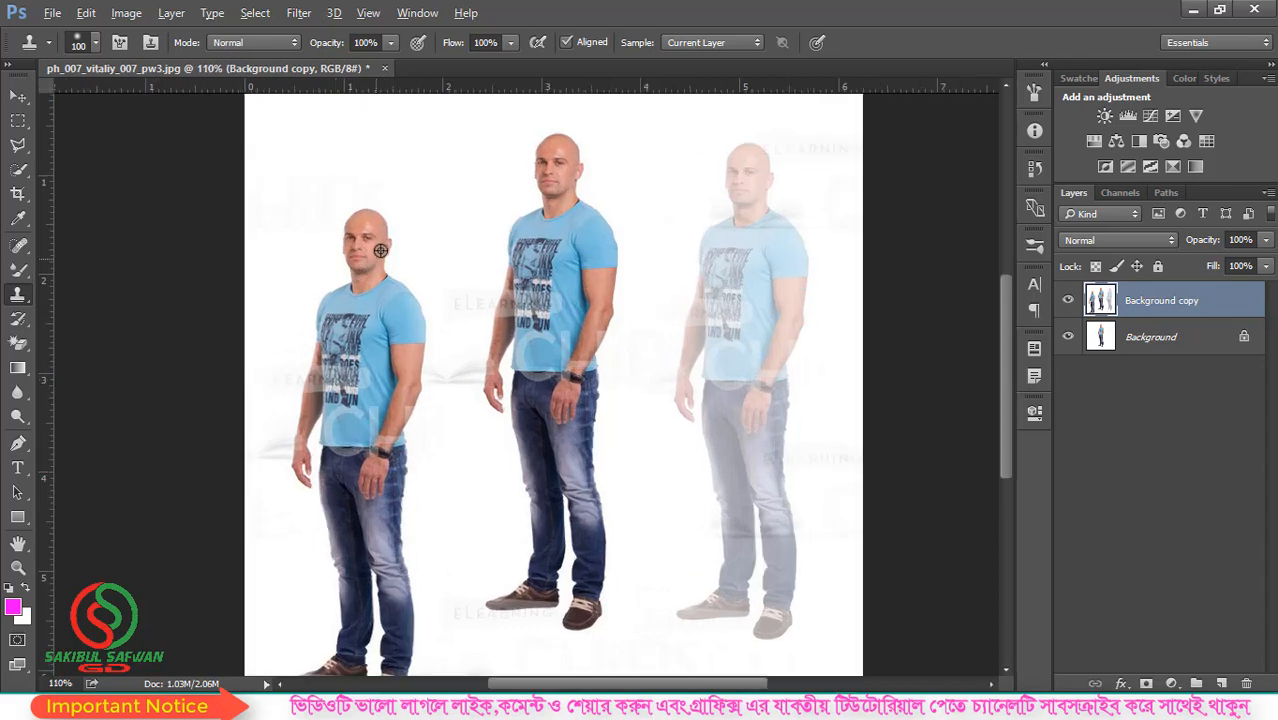
scroll(325, 357, "down", 2)
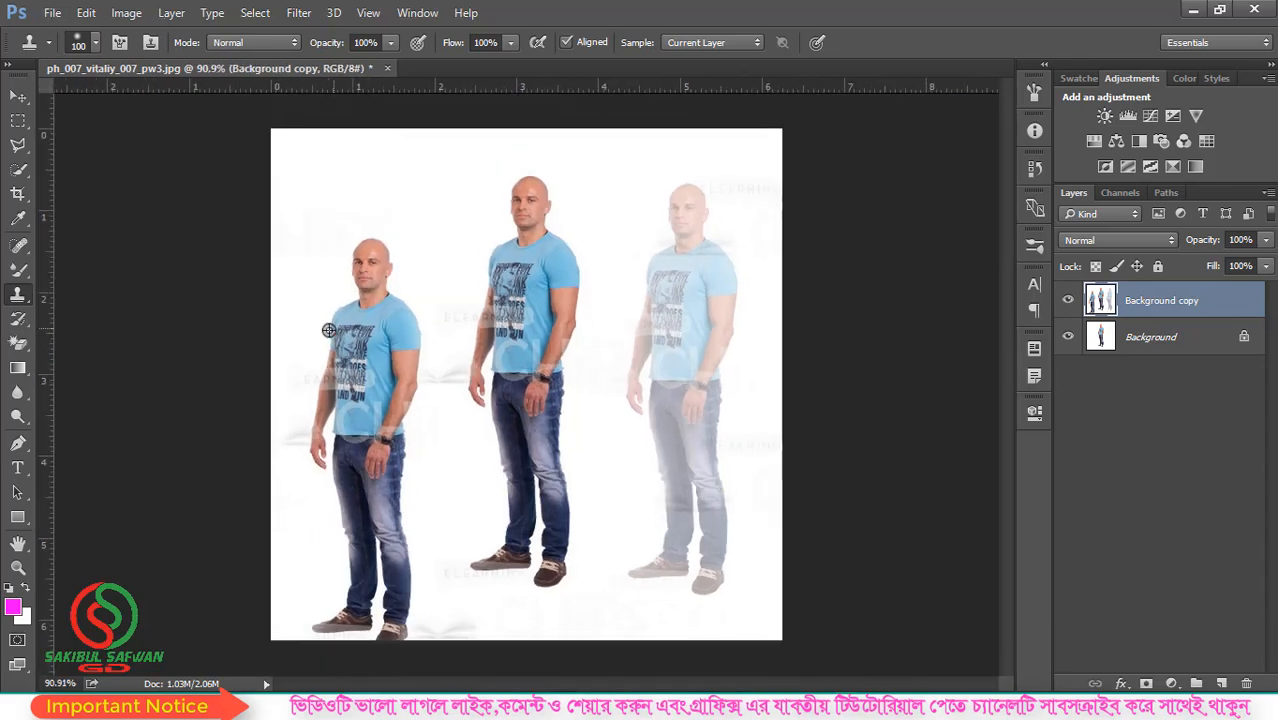
scroll(359, 332, "up", 1)
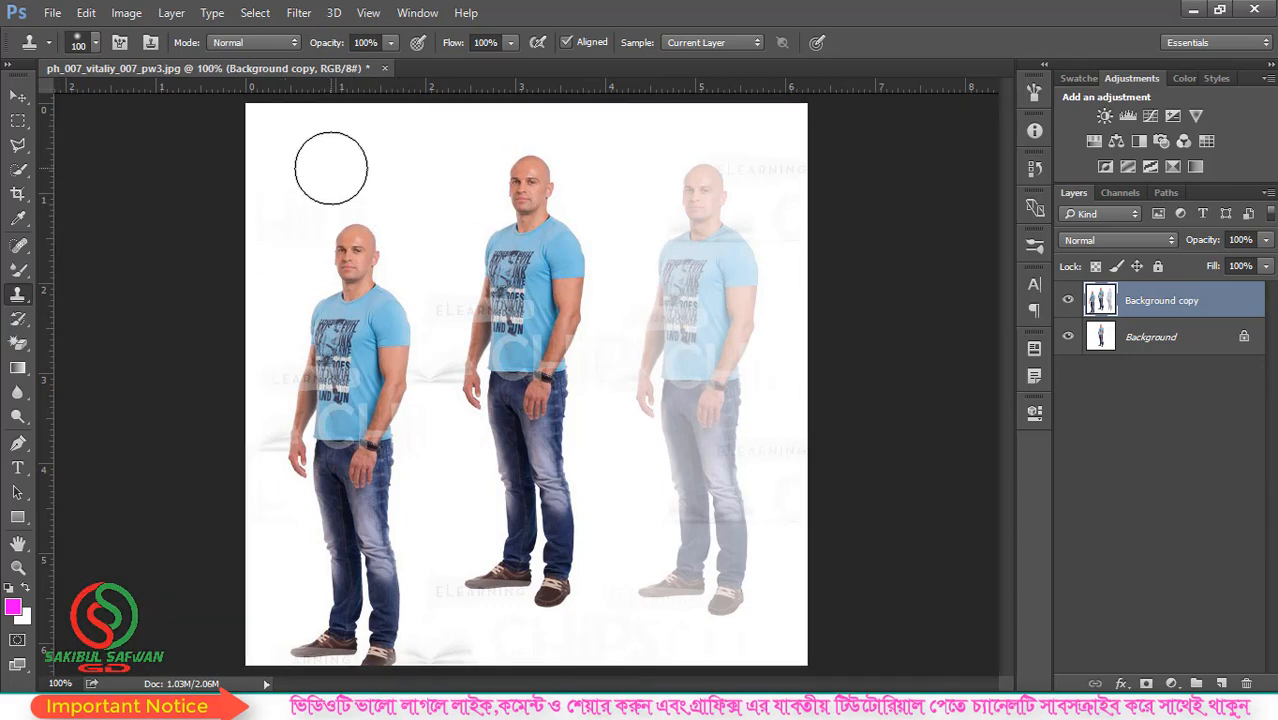
scroll(331, 167, "down", 1)
scroll(381, 202, "up", 1)
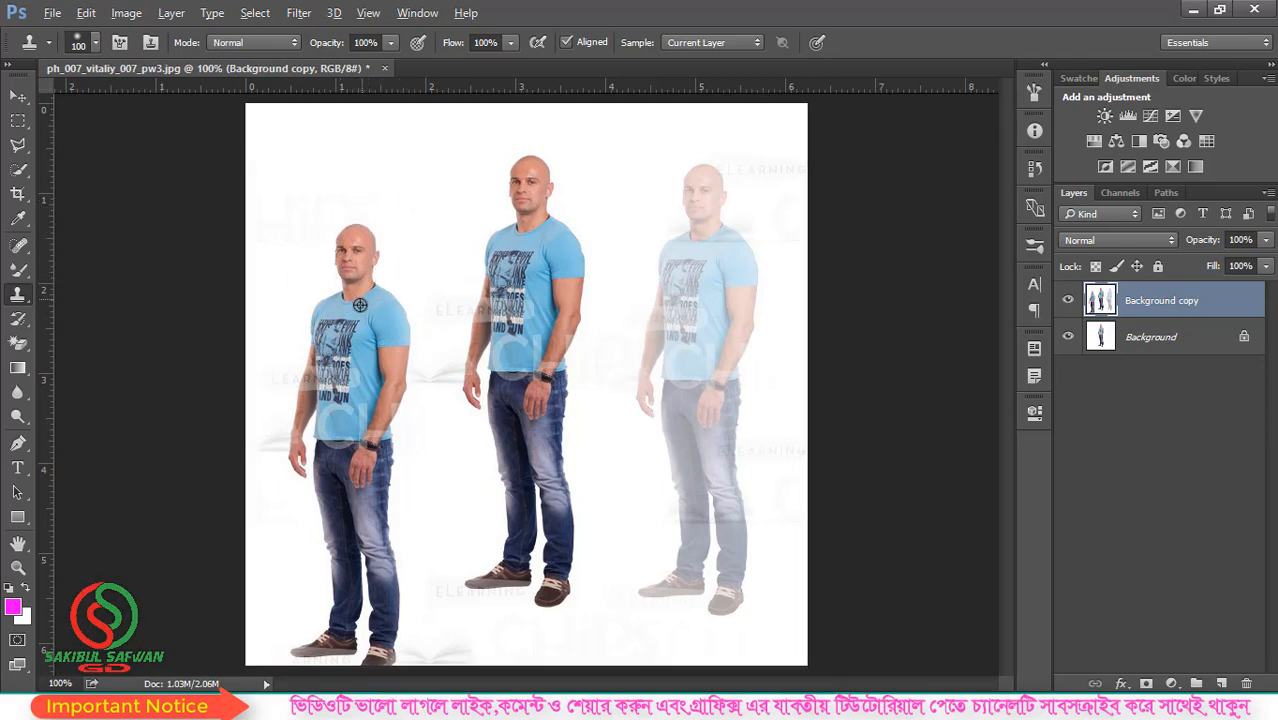
- Reduce the clone brush to 50, sample the white background beside the left copy's head, and paint over his head and shoulders
scroll(354, 250, "up", 3, "alt")
scroll(373, 224, "up", 2, "alt")
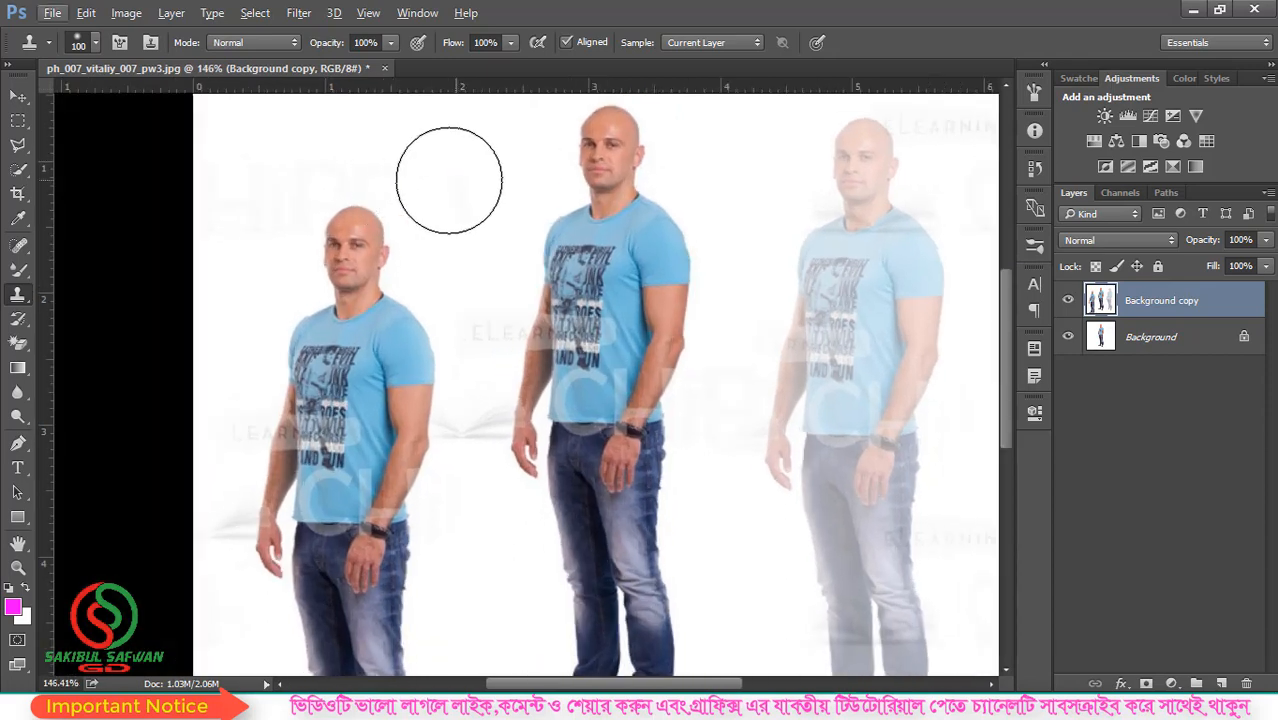
key("bracketleft")
key("bracketleft")
key("bracketleft")
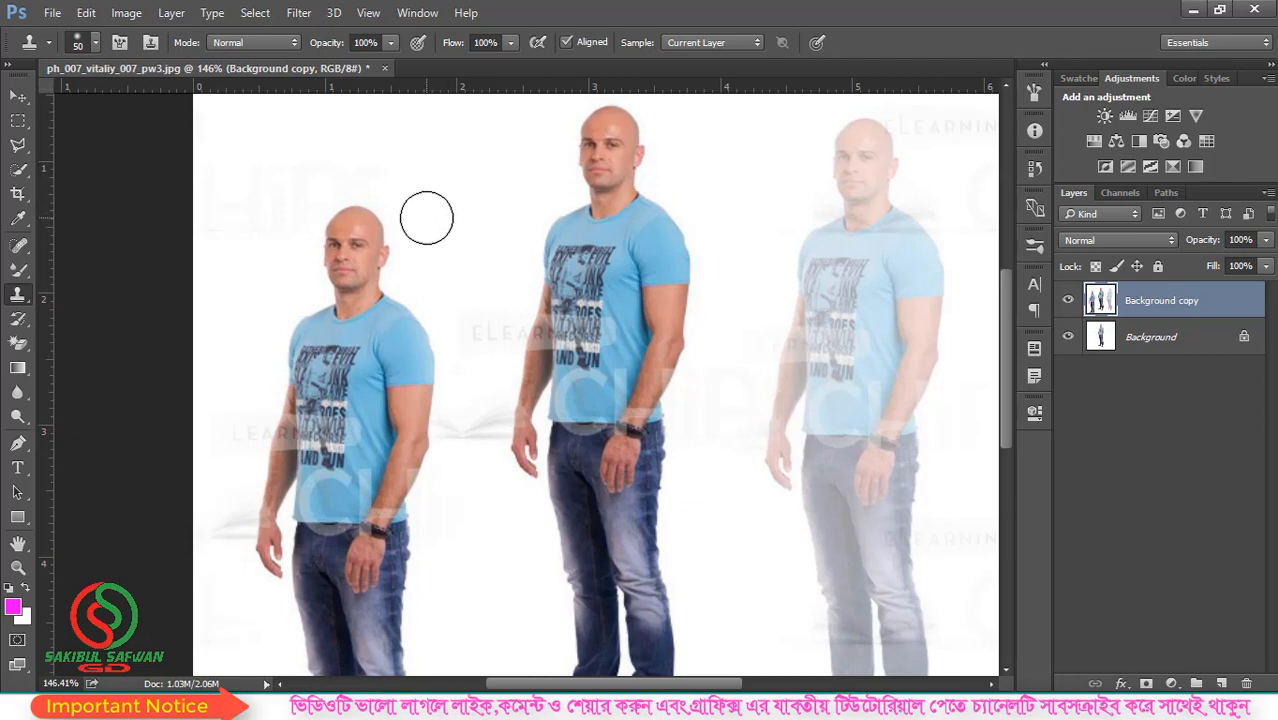
left_click(426, 218, "alt")
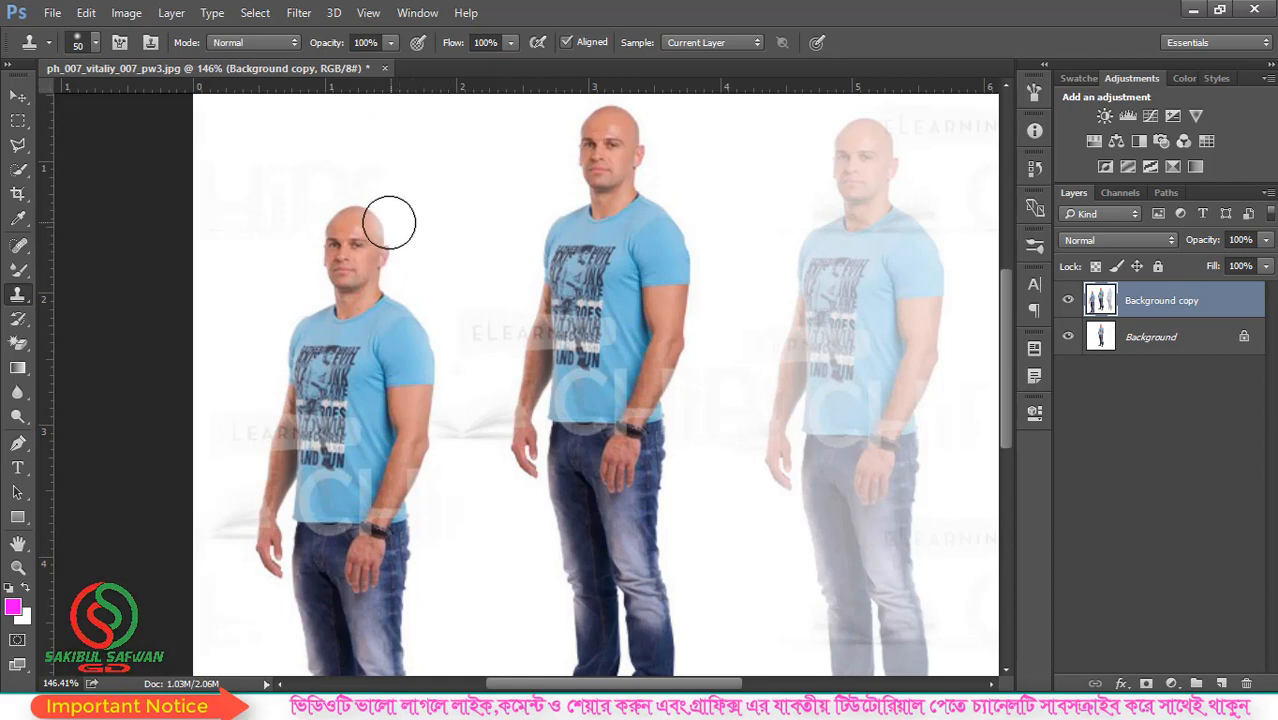
mouse_move(364, 221)
left_mouse_down()
mouse_move(384, 281)
mouse_move(348, 219)
mouse_move(339, 272)
mouse_move(371, 310)
mouse_move(382, 302)
mouse_move(402, 318)
mouse_move(371, 299)
mouse_move(330, 311)
mouse_move(288, 359)
mouse_move(343, 335)
mouse_move(337, 263)
mouse_move(258, 358)
left_mouse_up()
left_click(326, 251, "alt")
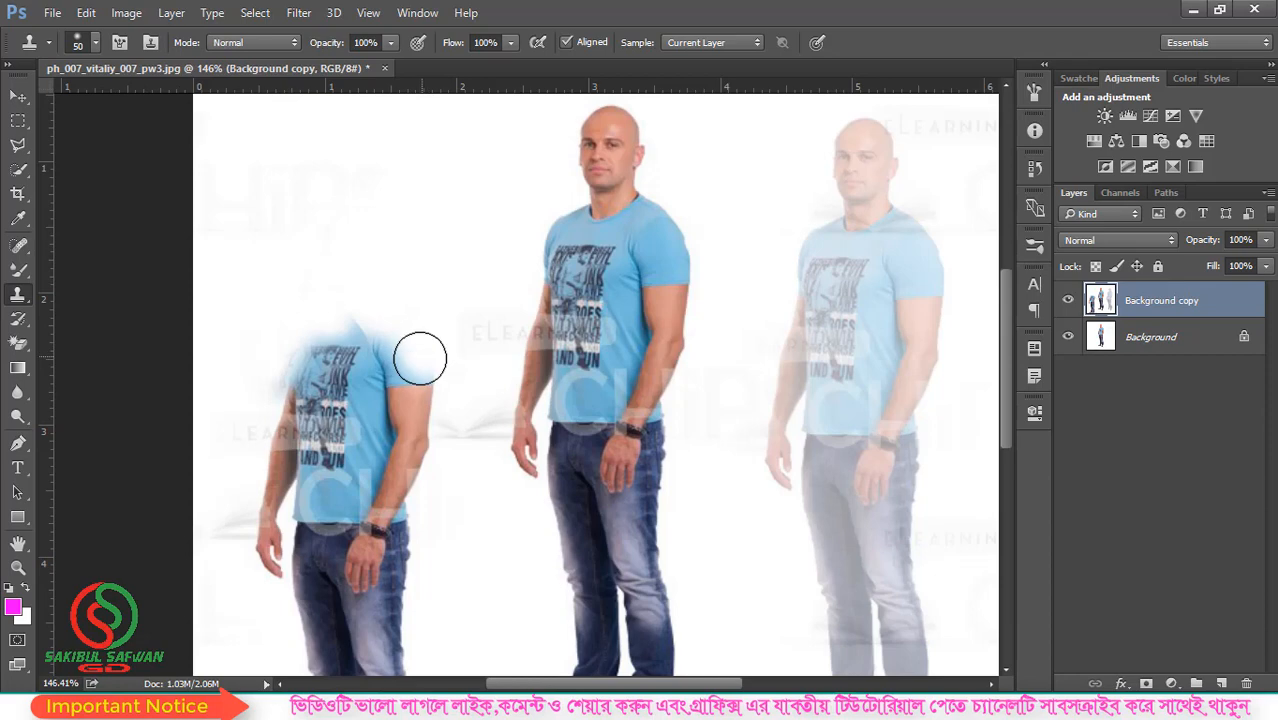
mouse_move(419, 357)
left_mouse_down()
mouse_move(362, 320)
mouse_move(376, 343)
mouse_move(345, 365)
mouse_move(354, 342)
mouse_move(340, 350)
left_mouse_up()
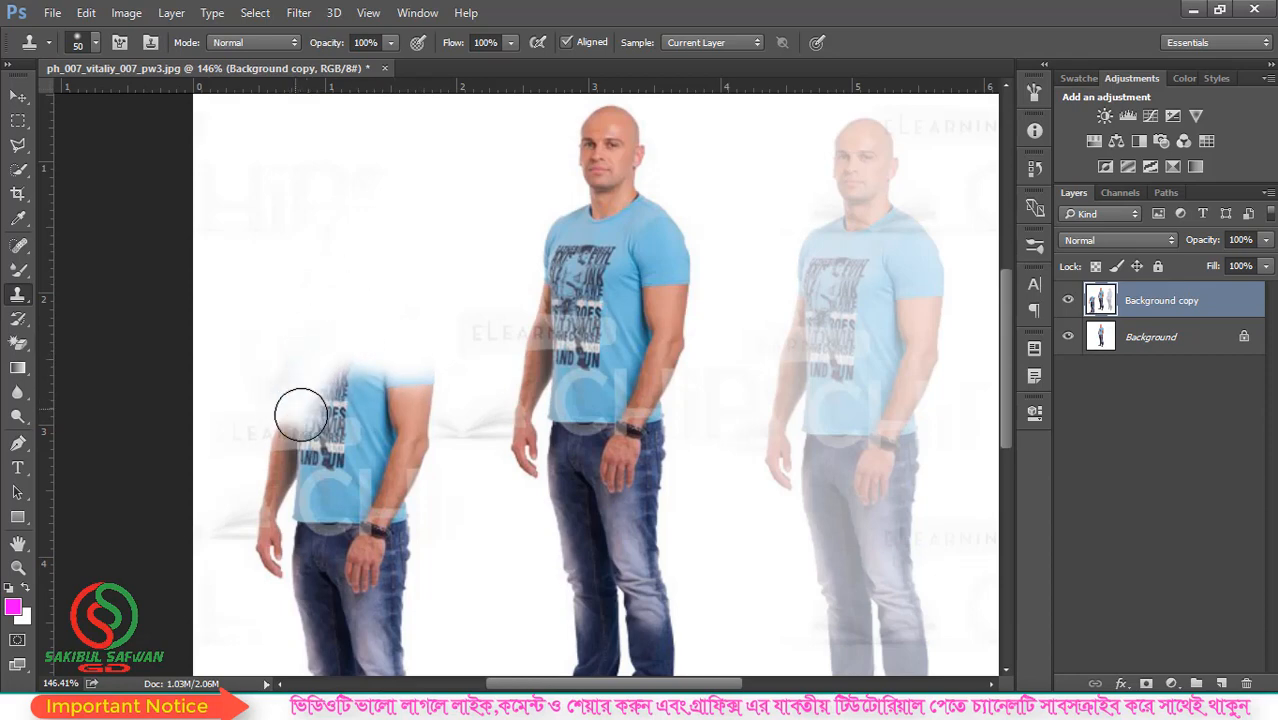
- Enlarge the clone brush to 90 and paint sampled white background over the rest of the left copy, from torso to shoes
key("bracketright")
key("bracketright")
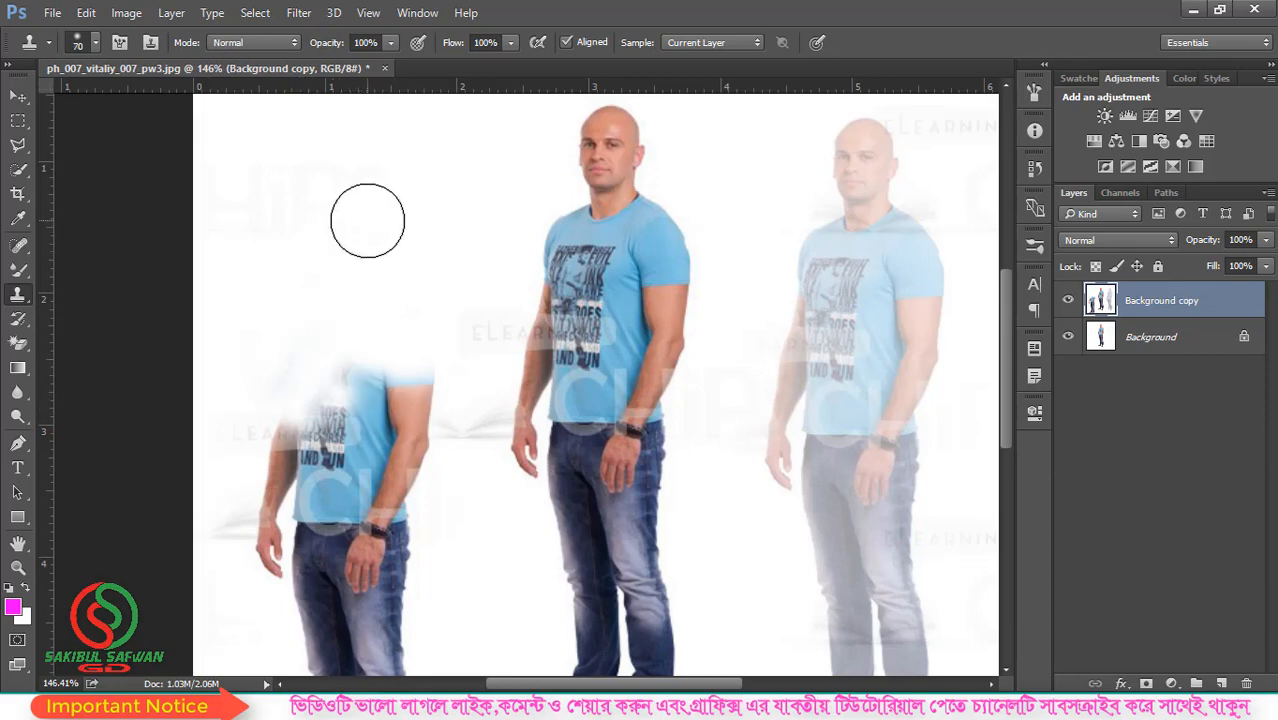
key("bracketright")
scroll(369, 212, "down", 1)
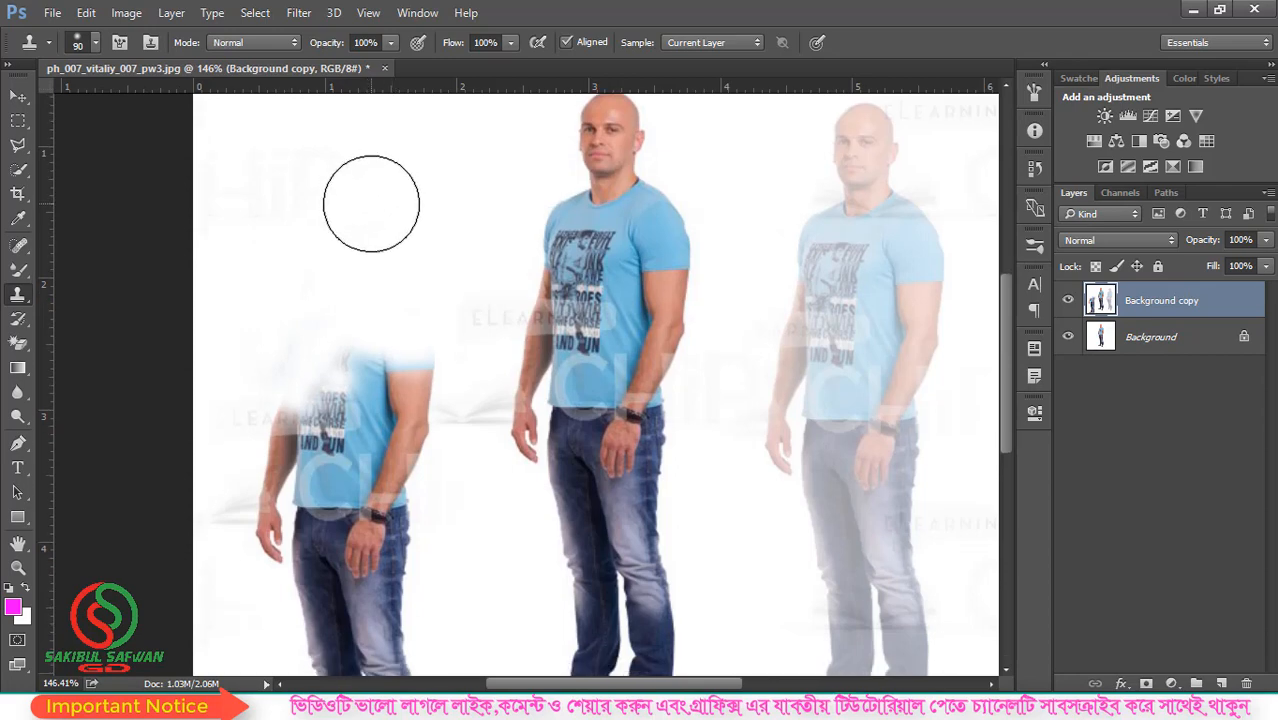
left_click(371, 206, "alt")
scroll(395, 266, "down", 3)
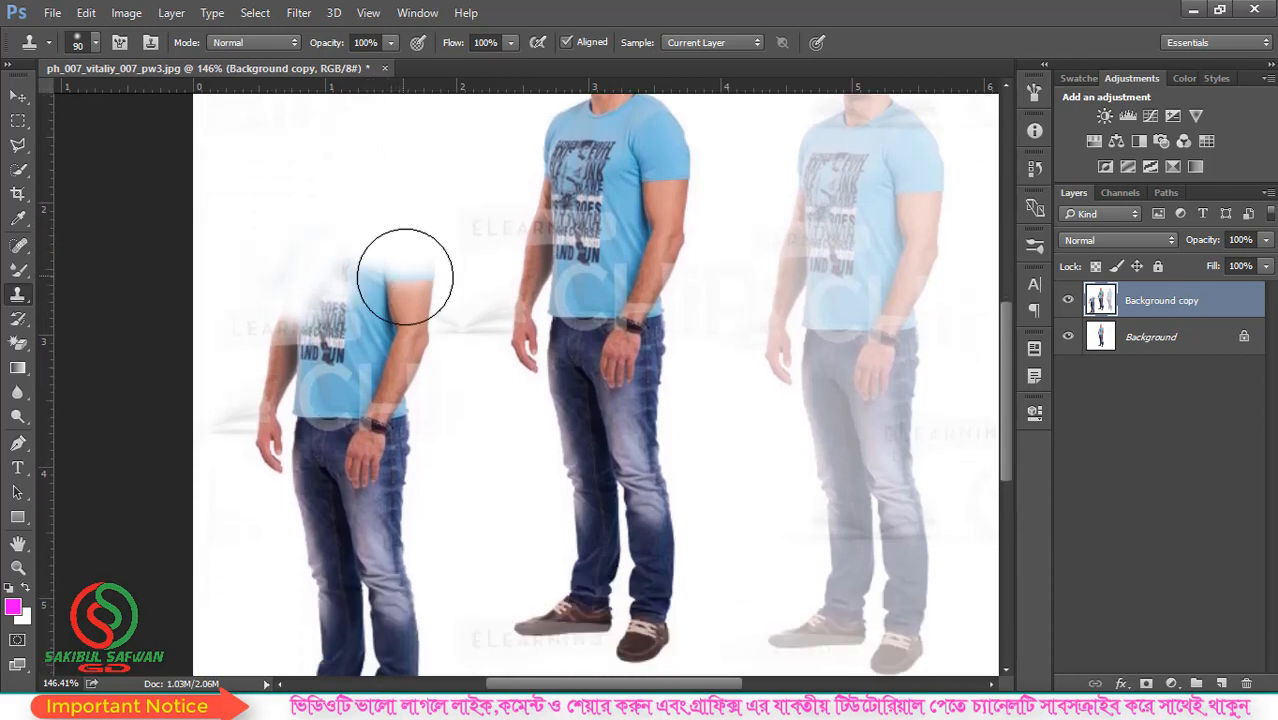
mouse_move(407, 290)
left_mouse_down()
mouse_move(398, 346)
mouse_move(330, 258)
mouse_move(253, 369)
mouse_move(294, 357)
mouse_move(274, 425)
mouse_move(354, 356)
mouse_move(332, 359)
mouse_move(371, 408)
mouse_move(393, 353)
mouse_move(415, 363)
mouse_move(391, 452)
mouse_move(292, 457)
mouse_move(382, 445)
mouse_move(329, 485)
mouse_move(388, 496)
mouse_move(302, 547)
mouse_move(403, 548)
mouse_move(355, 599)
mouse_move(414, 578)
mouse_move(390, 577)
mouse_move(388, 476)
mouse_move(406, 570)
mouse_move(394, 598)
mouse_move(352, 532)
mouse_move(296, 593)
mouse_move(437, 618)
mouse_move(318, 606)
mouse_move(351, 589)
left_mouse_up()
scroll(400, 410, "down", 2)
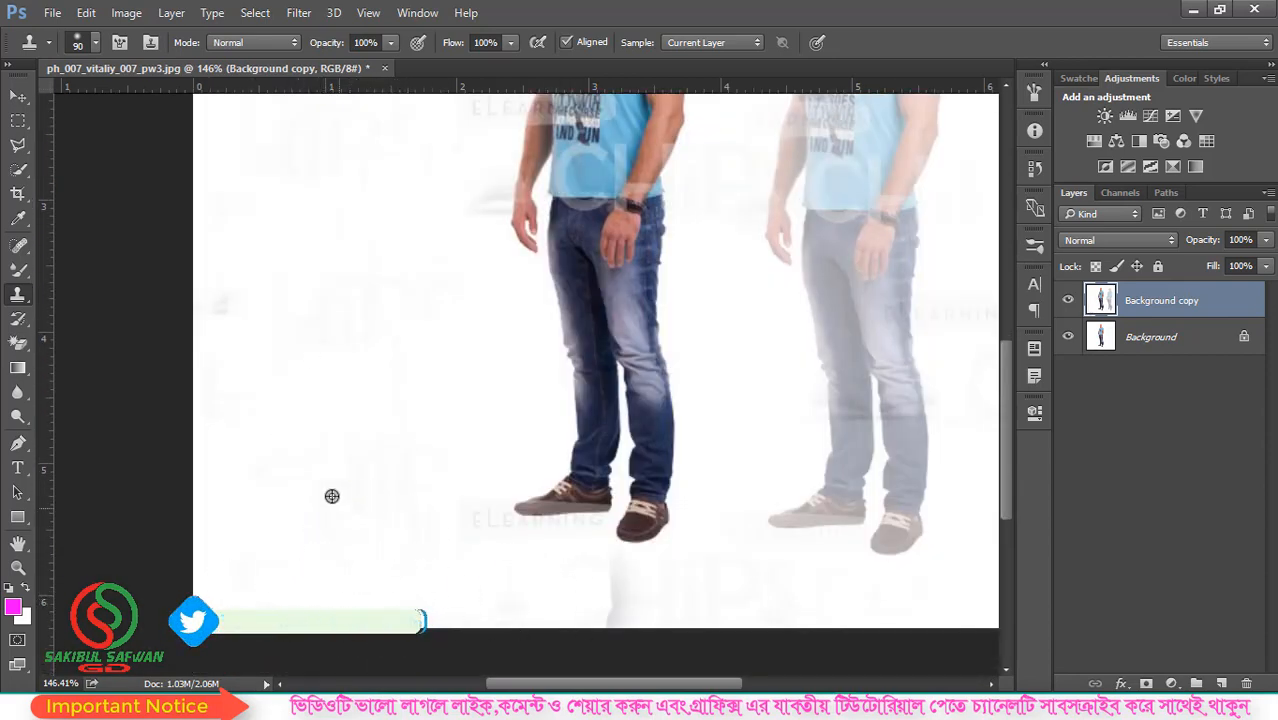
scroll(366, 482, "down", 5)
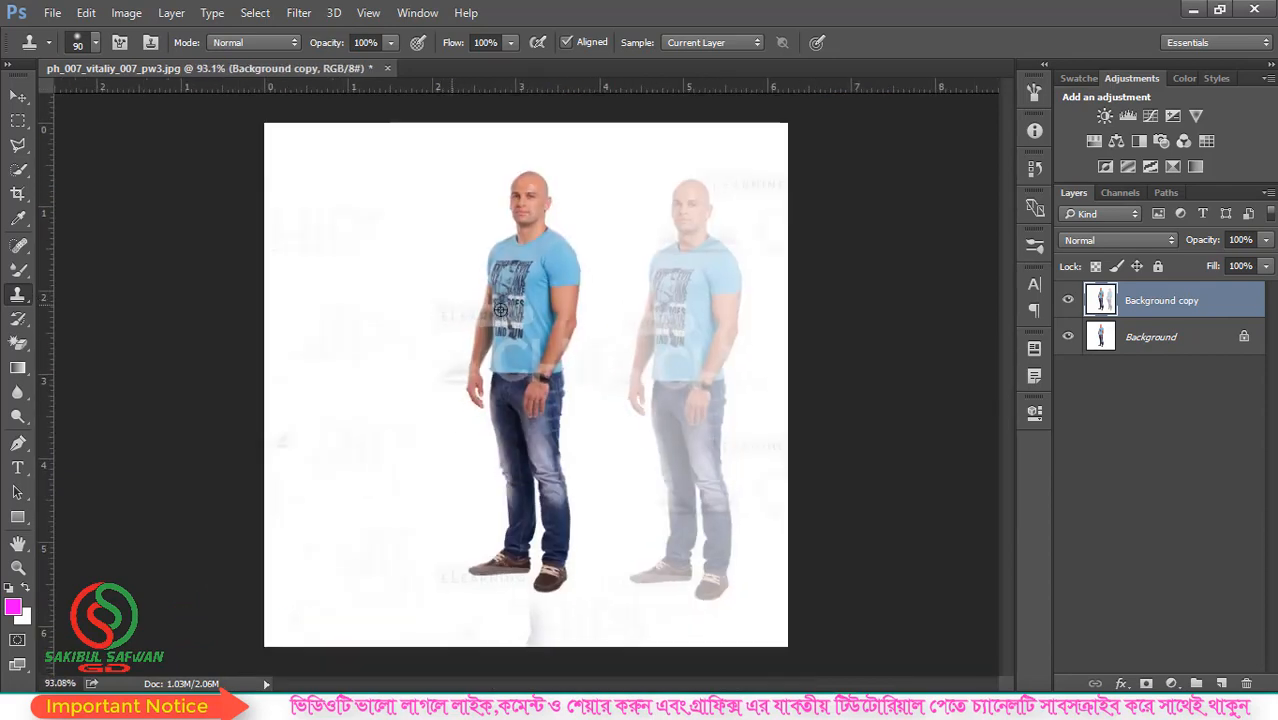
- Try the Clone Stamp on the middle man's sleeve and shirt, and undo the strokes
right_click(27, 304)
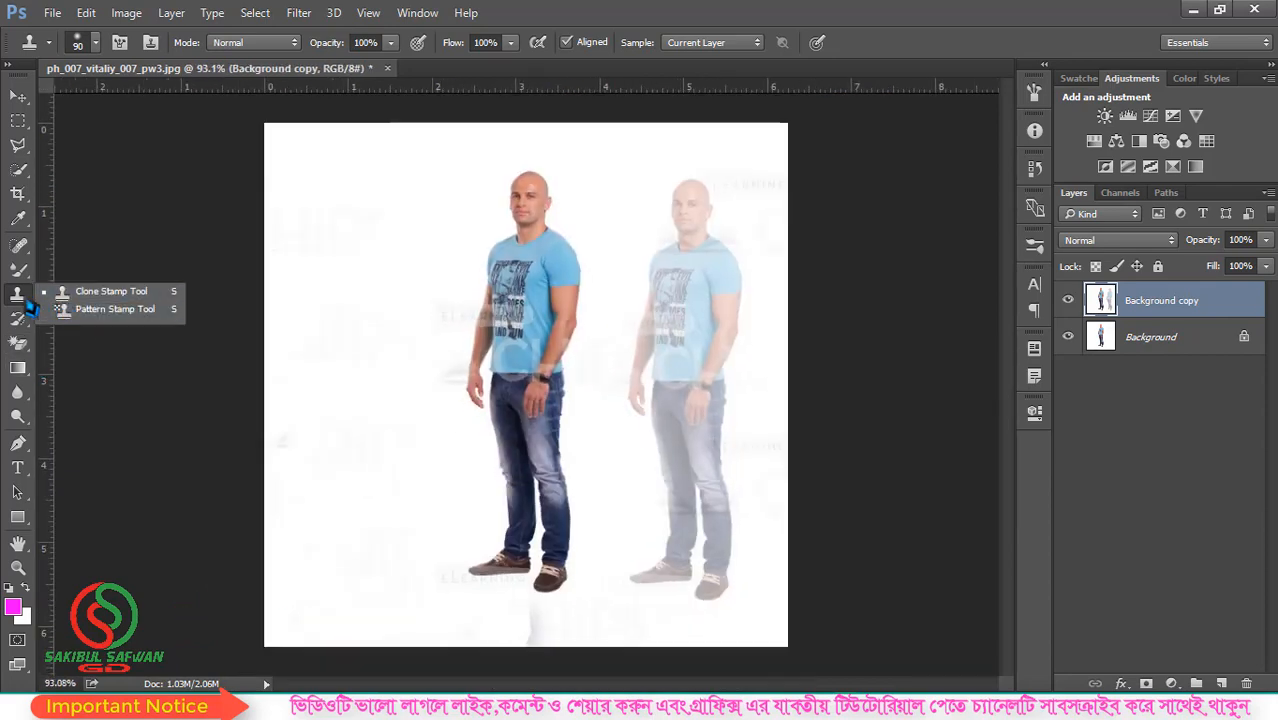
left_click(110, 291)
scroll(431, 287, "down", 1)
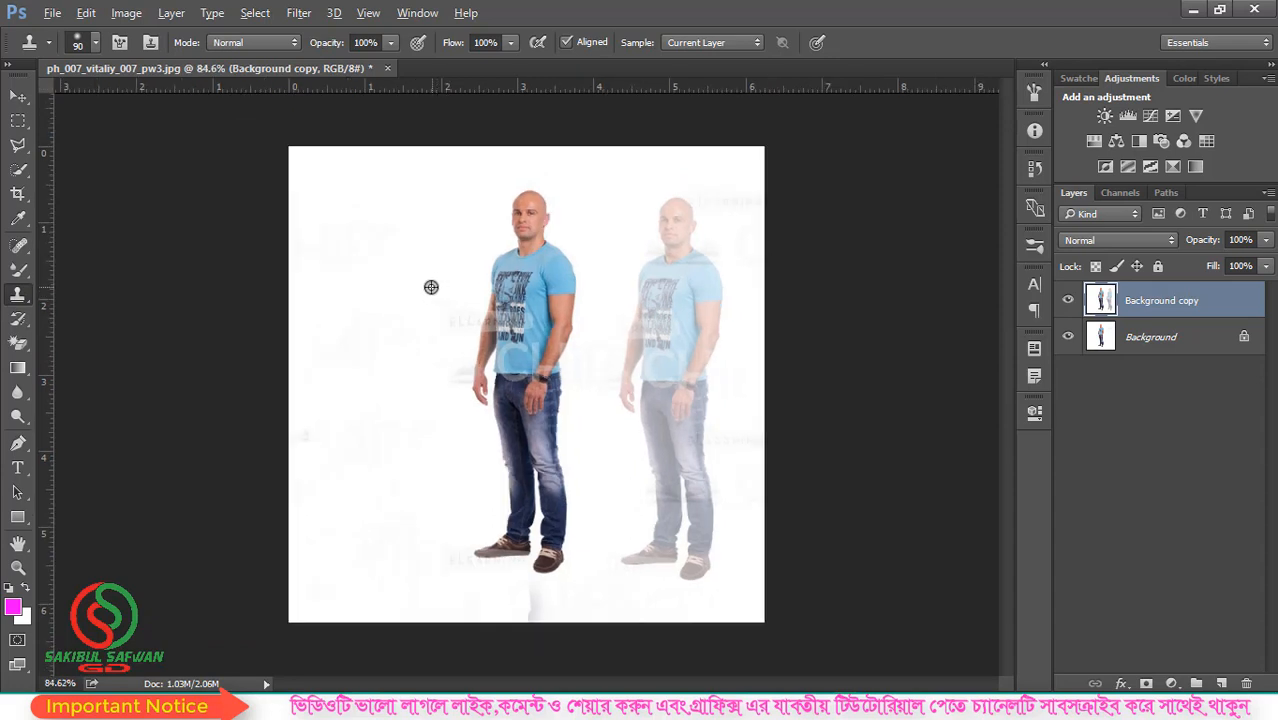
scroll(658, 305, "up", 1)
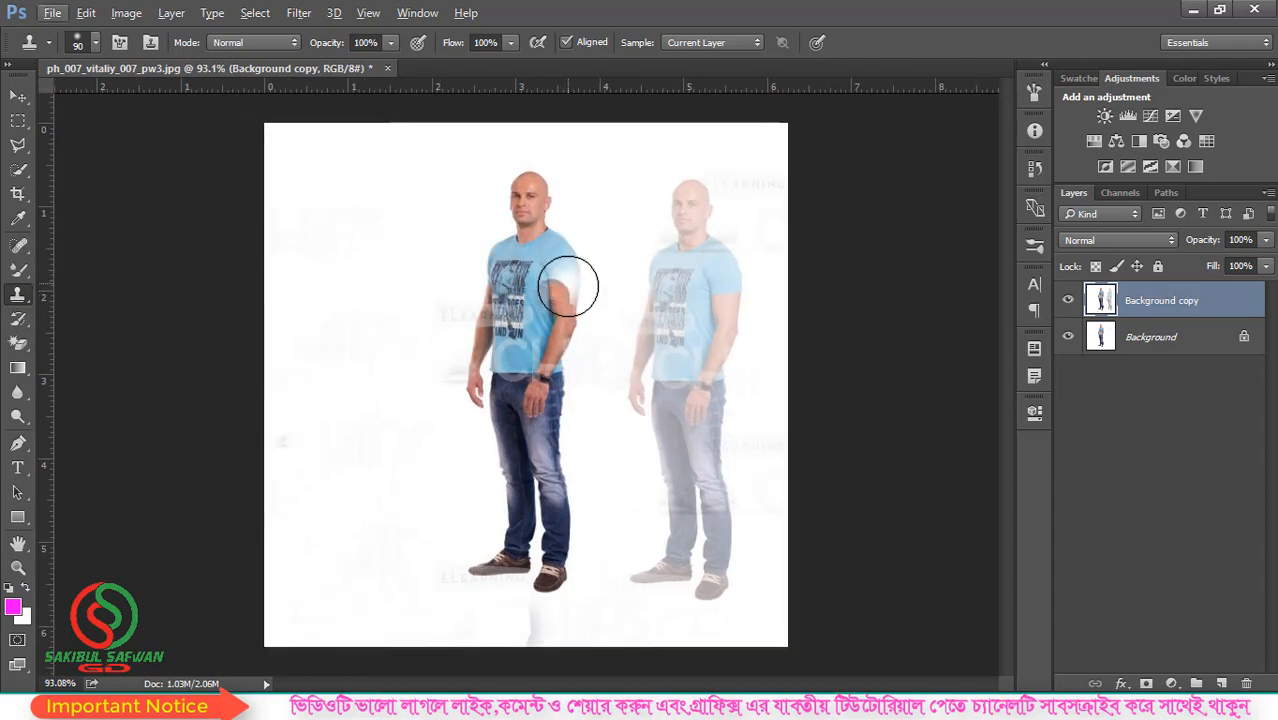
left_click(553, 318)
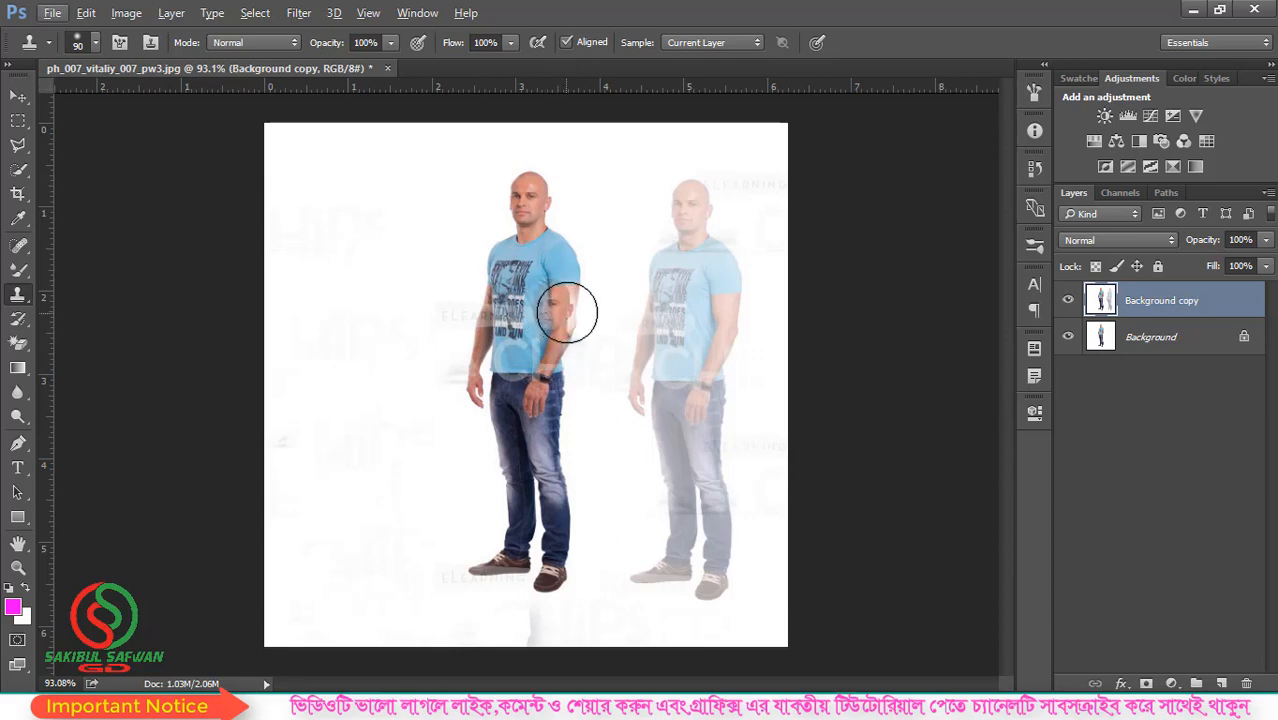
key("ctrl+z")
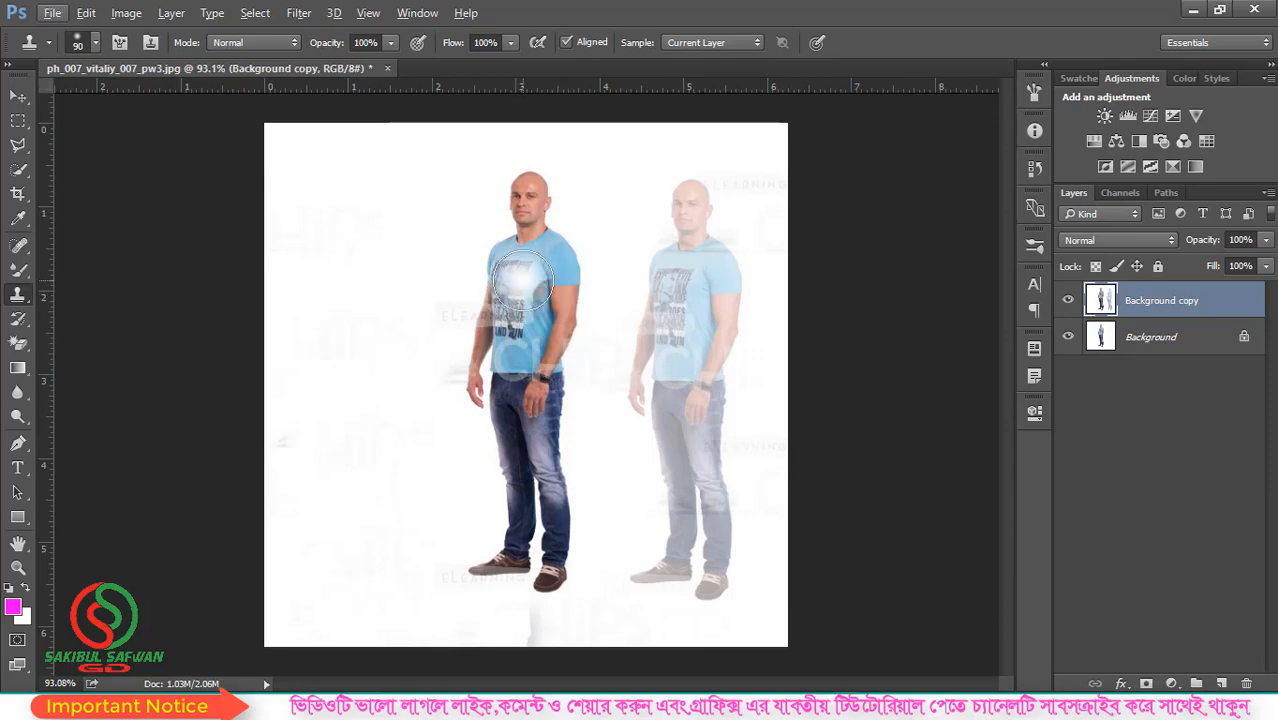
scroll(525, 280, "up", 2)
scroll(525, 280, "down", 1)
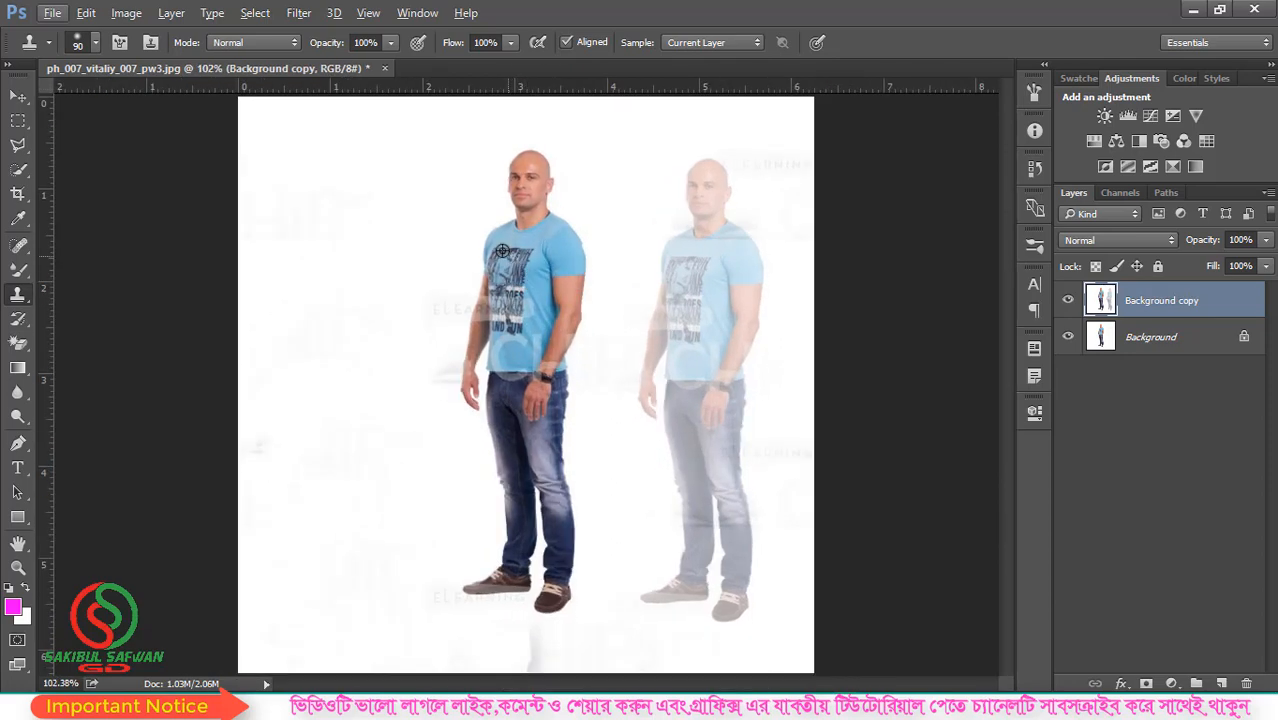
- Open the image dove-flying-in-sky from the Desktop folder
left_click(52, 13)
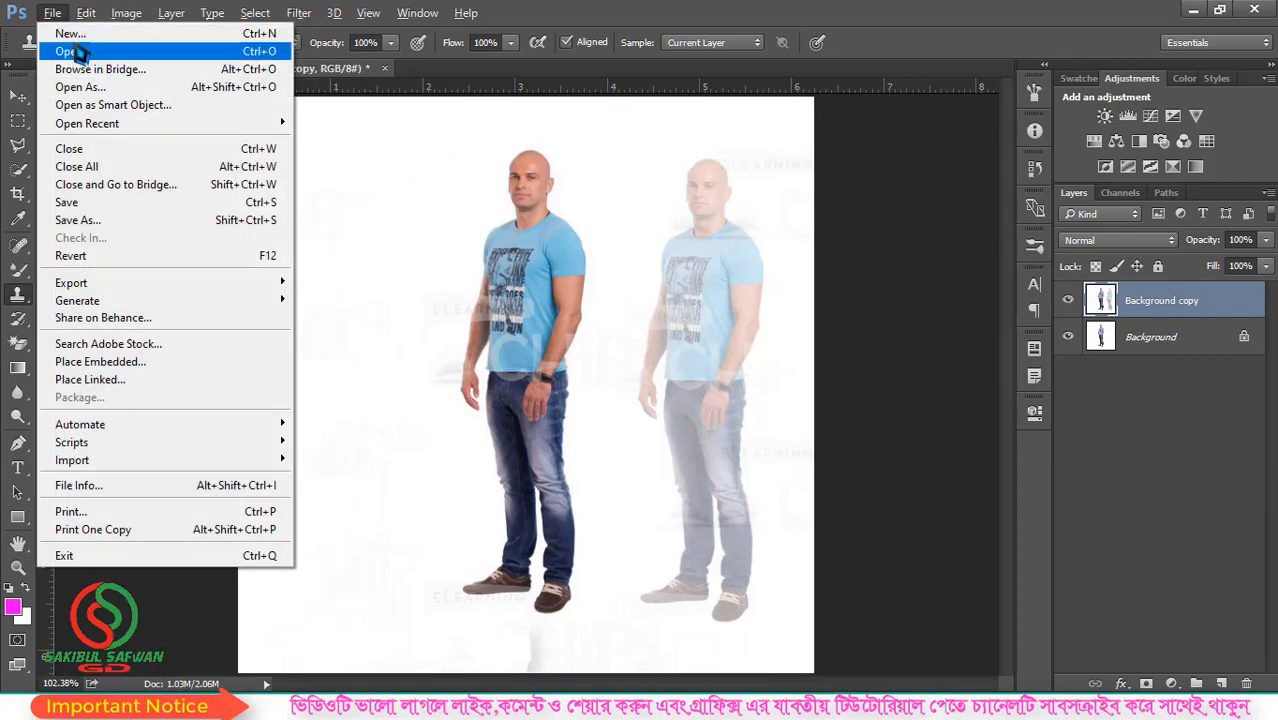
left_click(80, 51)
left_click(478, 448)
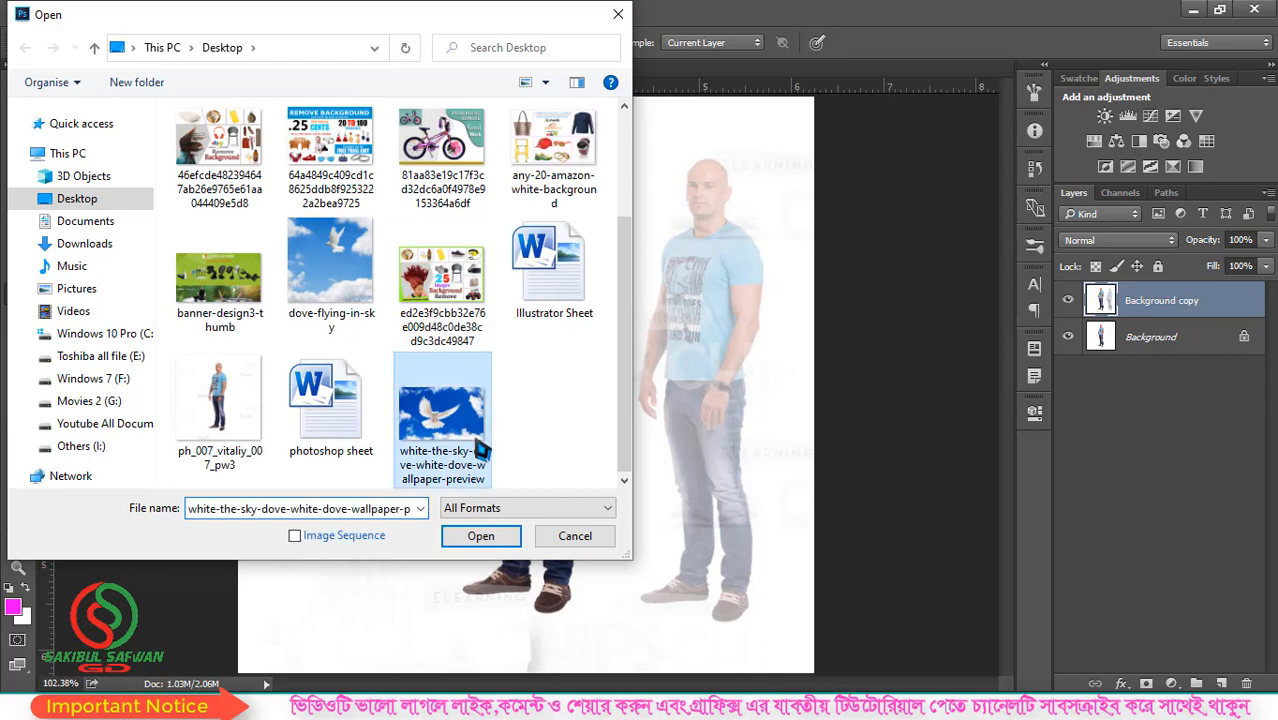
left_click(370, 322)
left_click(500, 530)
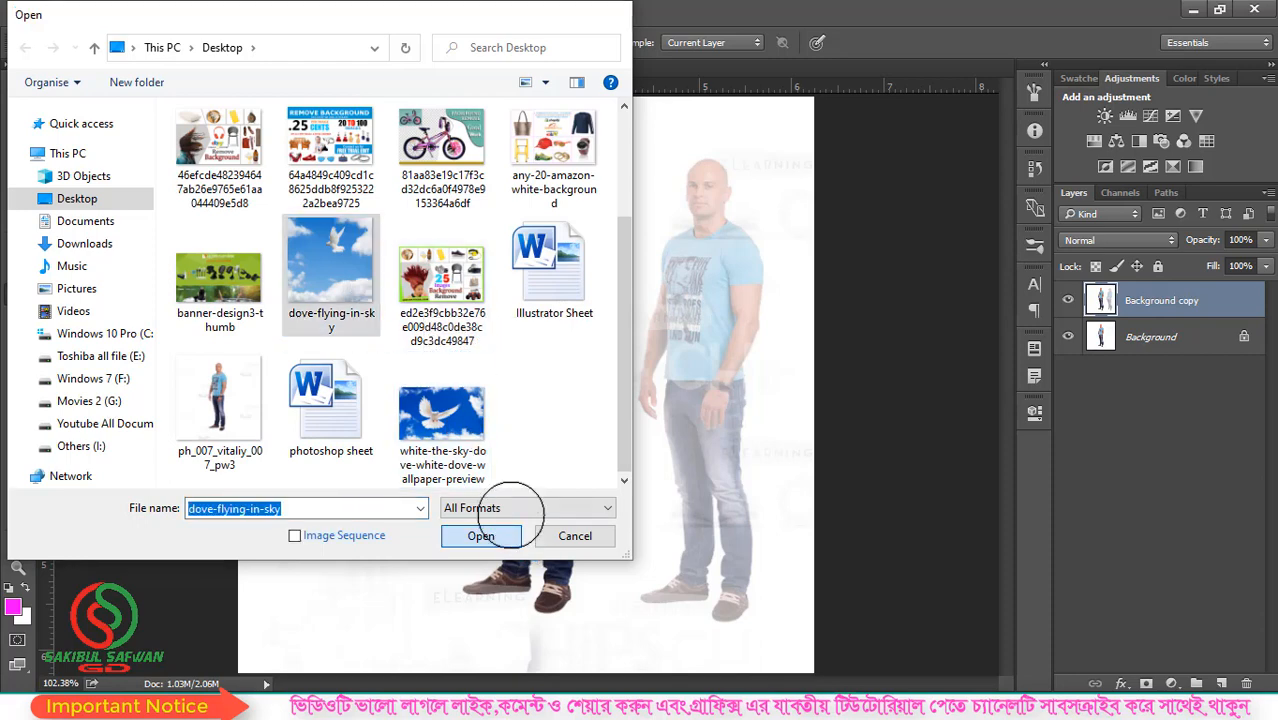
- Clone the flying dove with the 90 px brush, painting a copy in the open sky below and left of it
key("ctrl+plus")
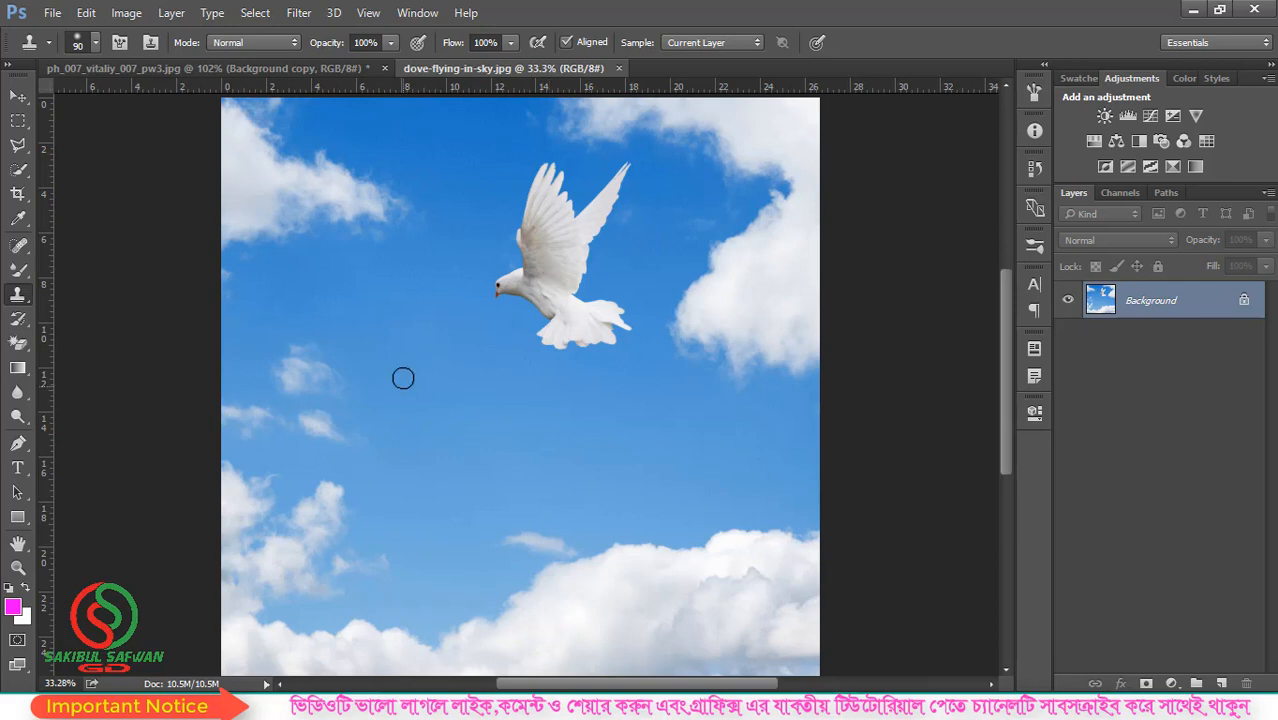
mouse_move(390, 368)
left_mouse_down()
mouse_move(387, 309)
mouse_move(371, 342)
mouse_move(379, 389)
mouse_move(344, 392)
left_mouse_up()
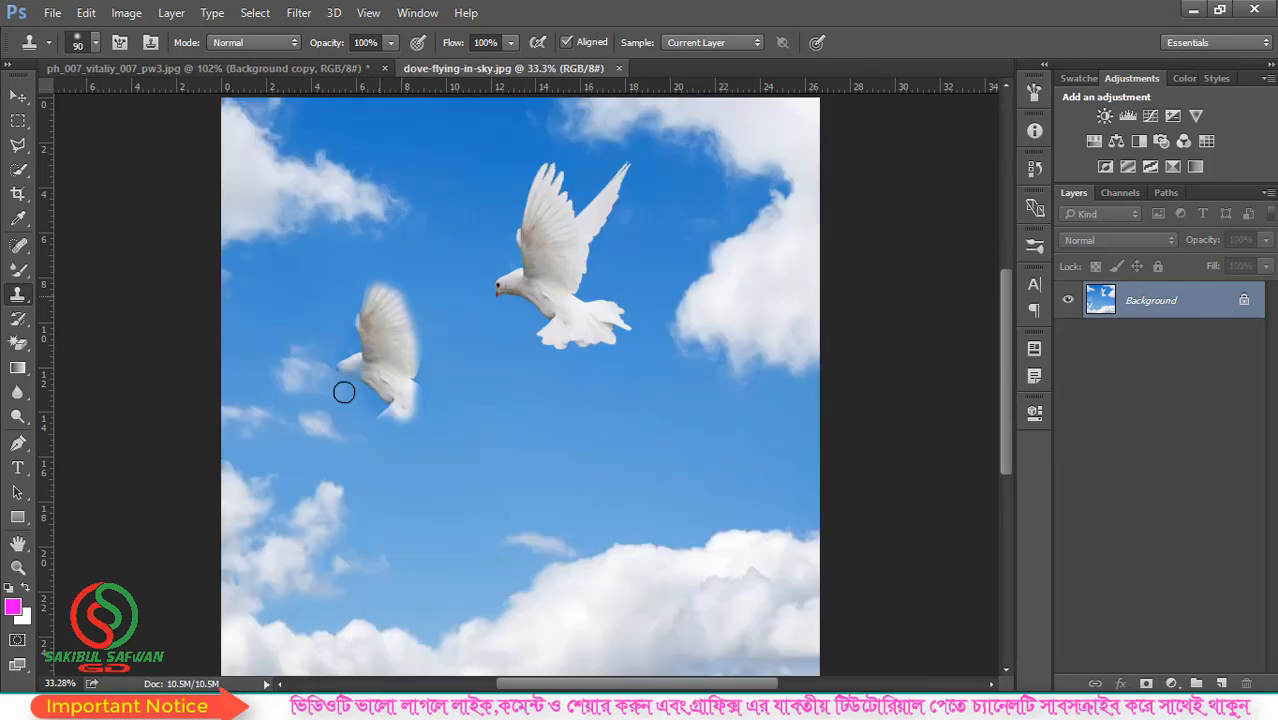
mouse_move(334, 340)
left_mouse_down()
mouse_move(403, 339)
mouse_move(429, 387)
mouse_move(379, 438)
left_mouse_up()
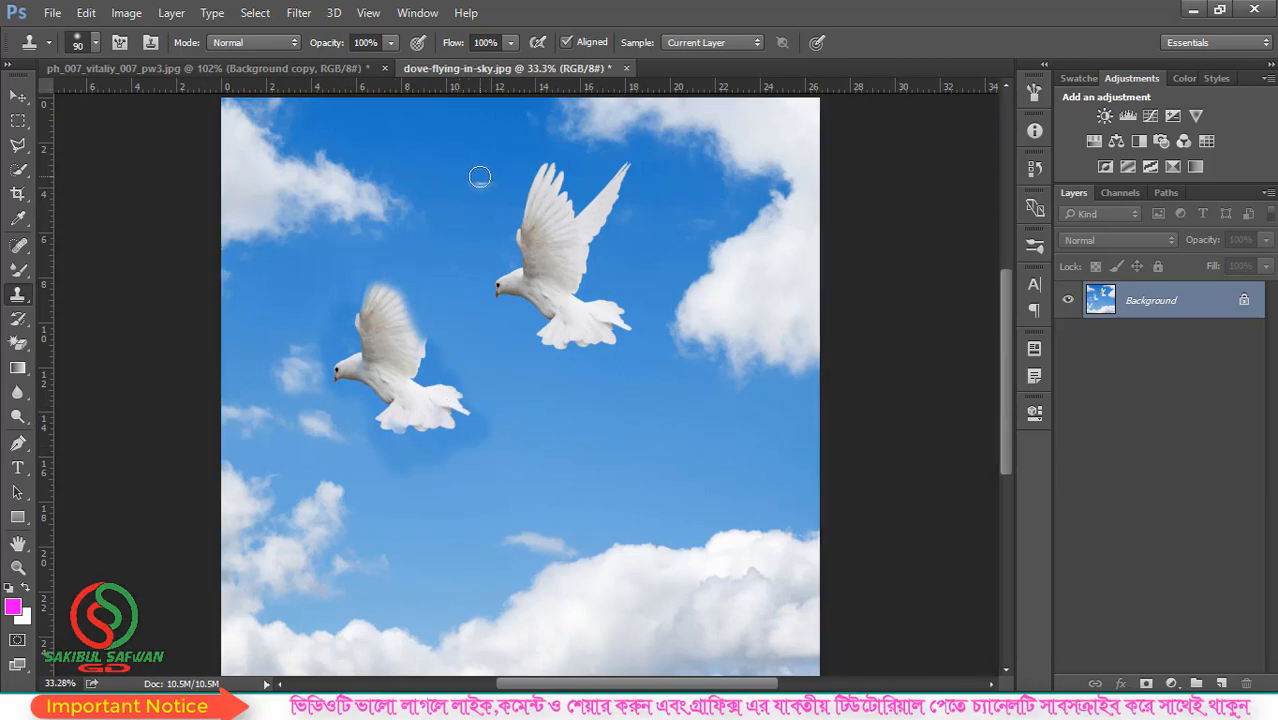
- Enlarge the clone brush to 300 and cover the original dove and leftover smudges with sampled blue sky
key("bracketright")
key("bracketright")
key("bracketright")
key("bracketright")
key("bracketright")
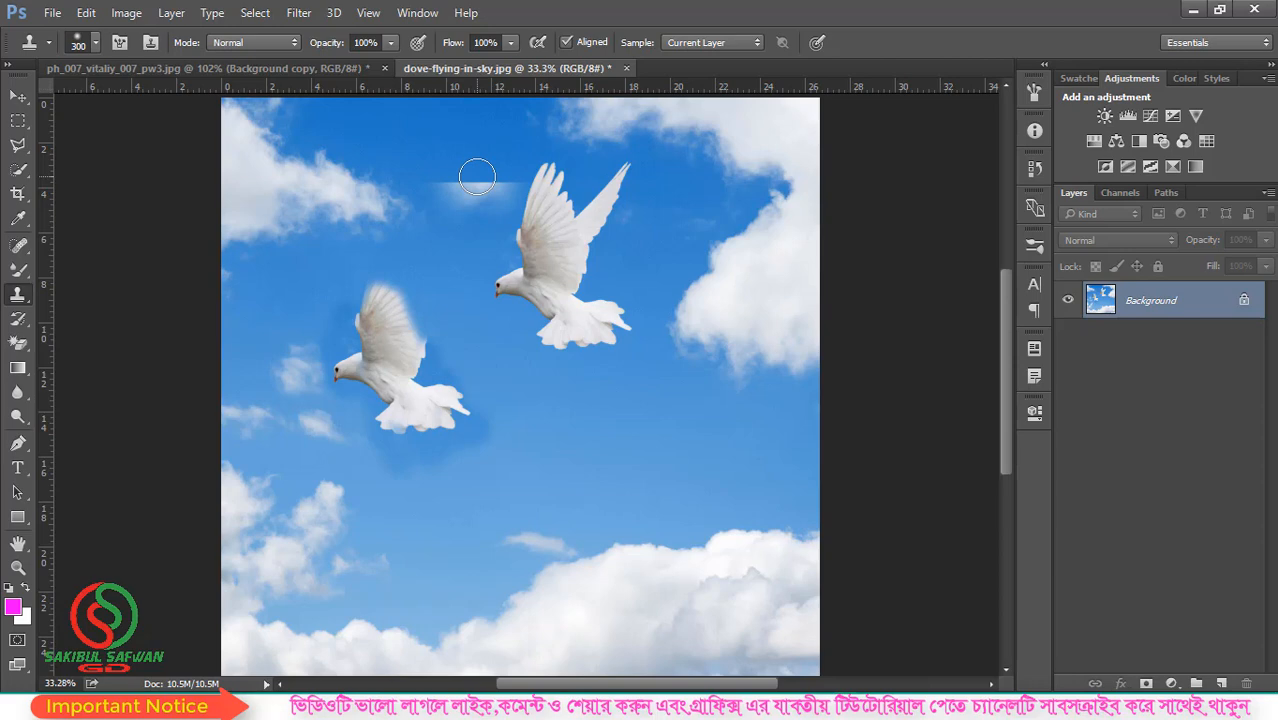
mouse_move(528, 194)
left_mouse_down()
mouse_move(540, 232)
mouse_move(618, 195)
mouse_move(497, 261)
mouse_move(553, 267)
mouse_move(588, 299)
mouse_move(497, 288)
mouse_move(613, 287)
mouse_move(570, 321)
mouse_move(618, 336)
left_mouse_up()
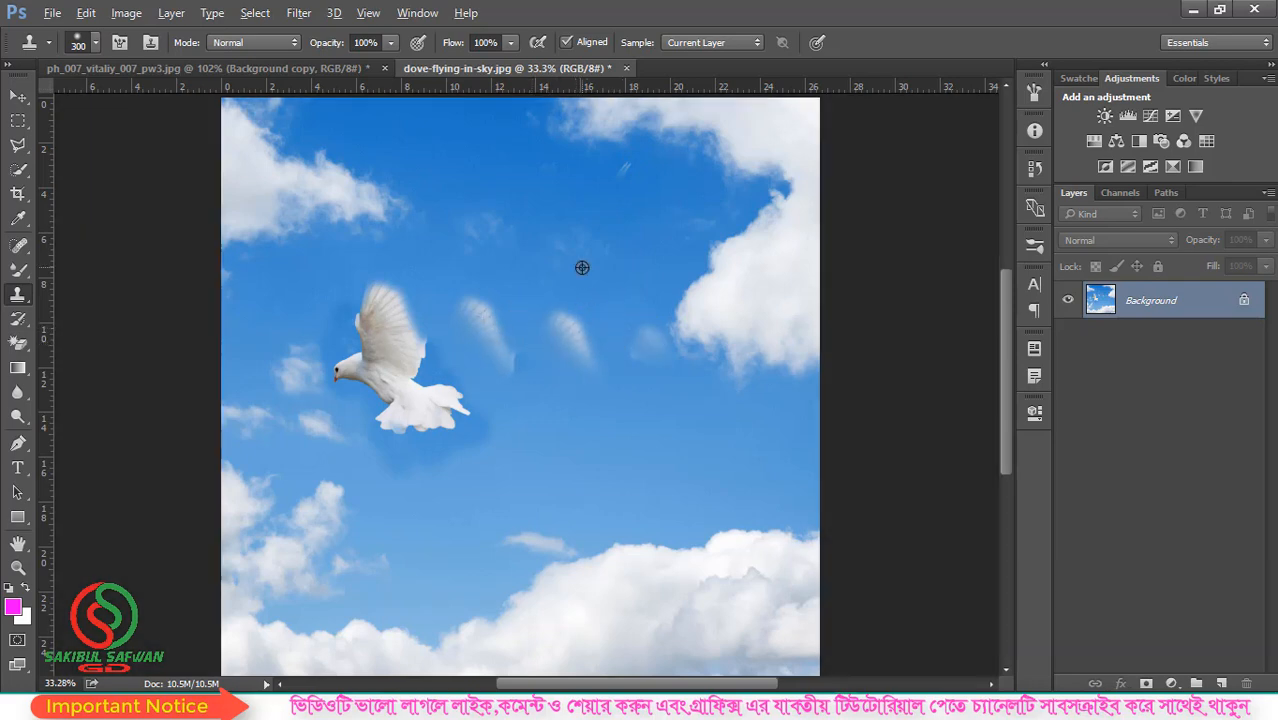
left_click(582, 268, "alt")
left_click_drag(482, 325, 613, 351)
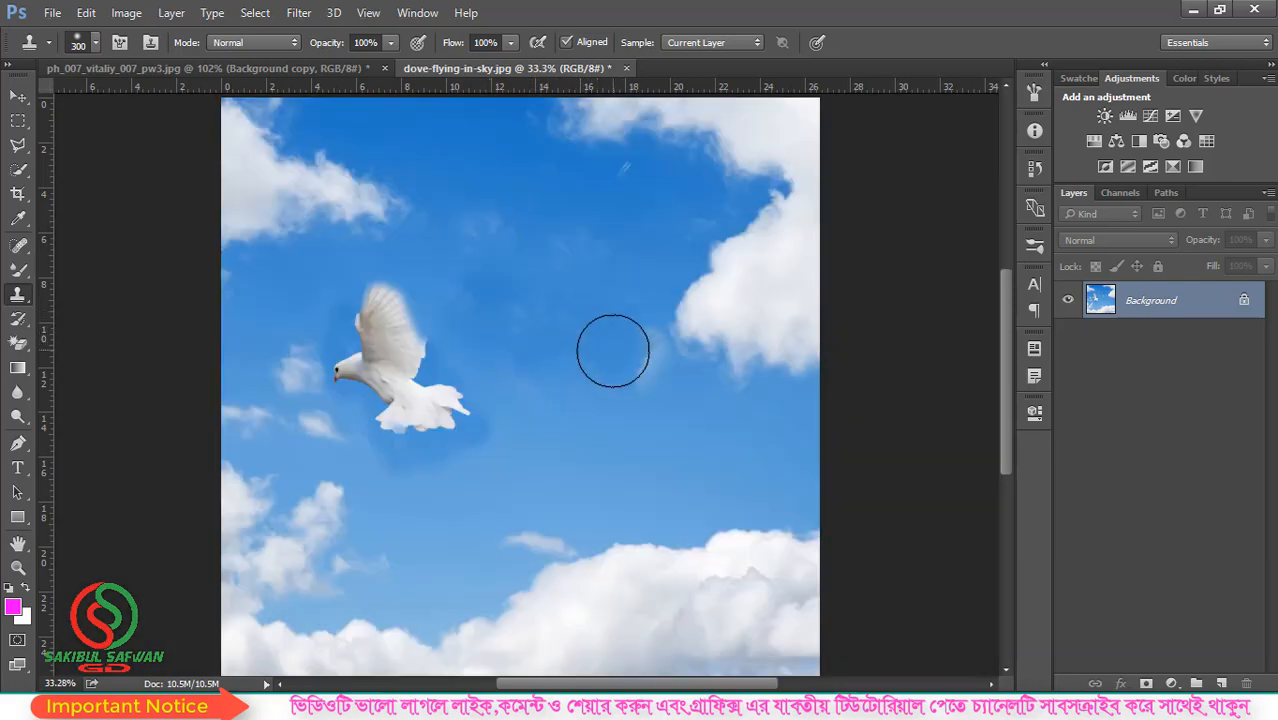
left_click(613, 181)
left_click(502, 248, "alt")
left_click_drag(634, 181, 594, 195)
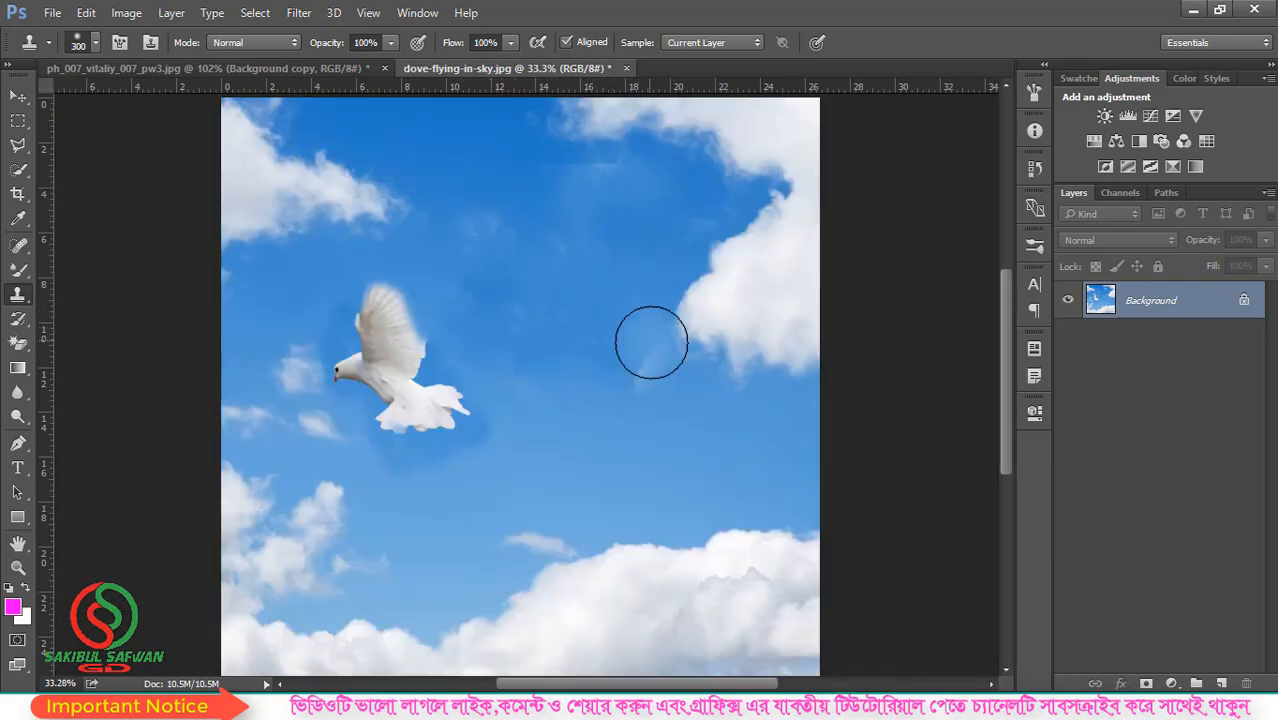
scroll(536, 262, "down", 4)
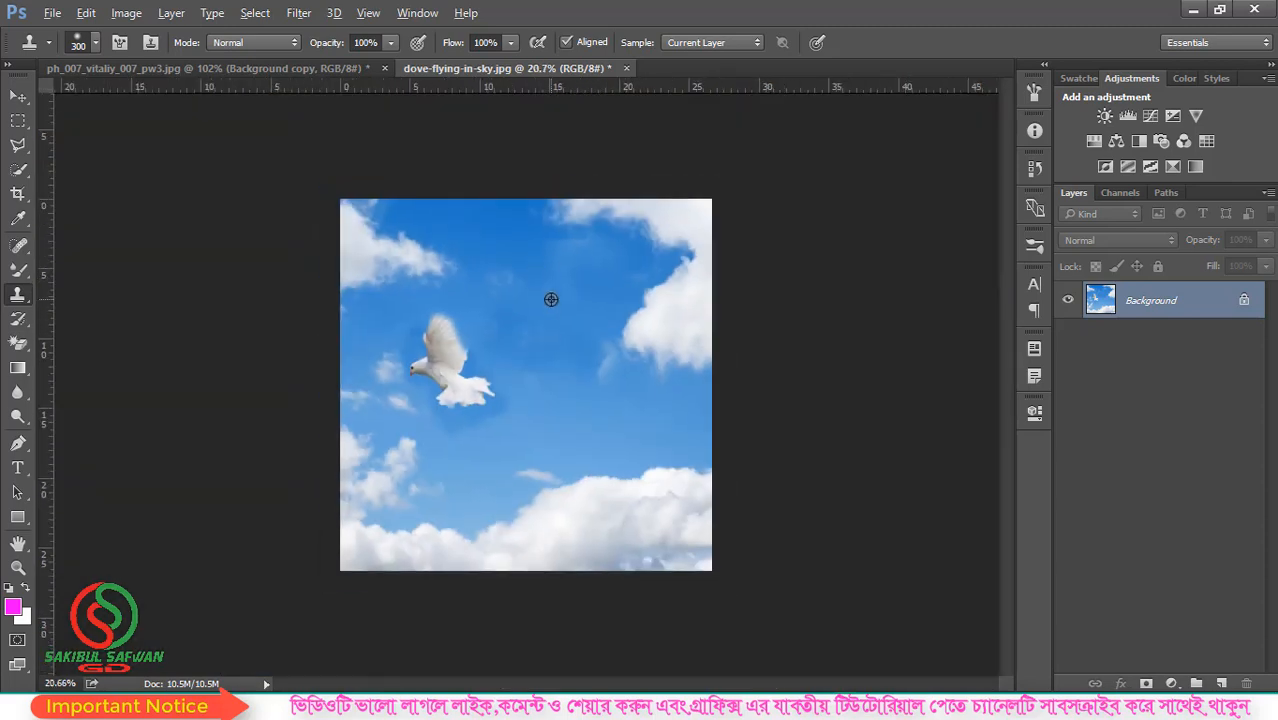
- Switch from the Clone Stamp to the Pattern Stamp tool
right_click(18, 295)
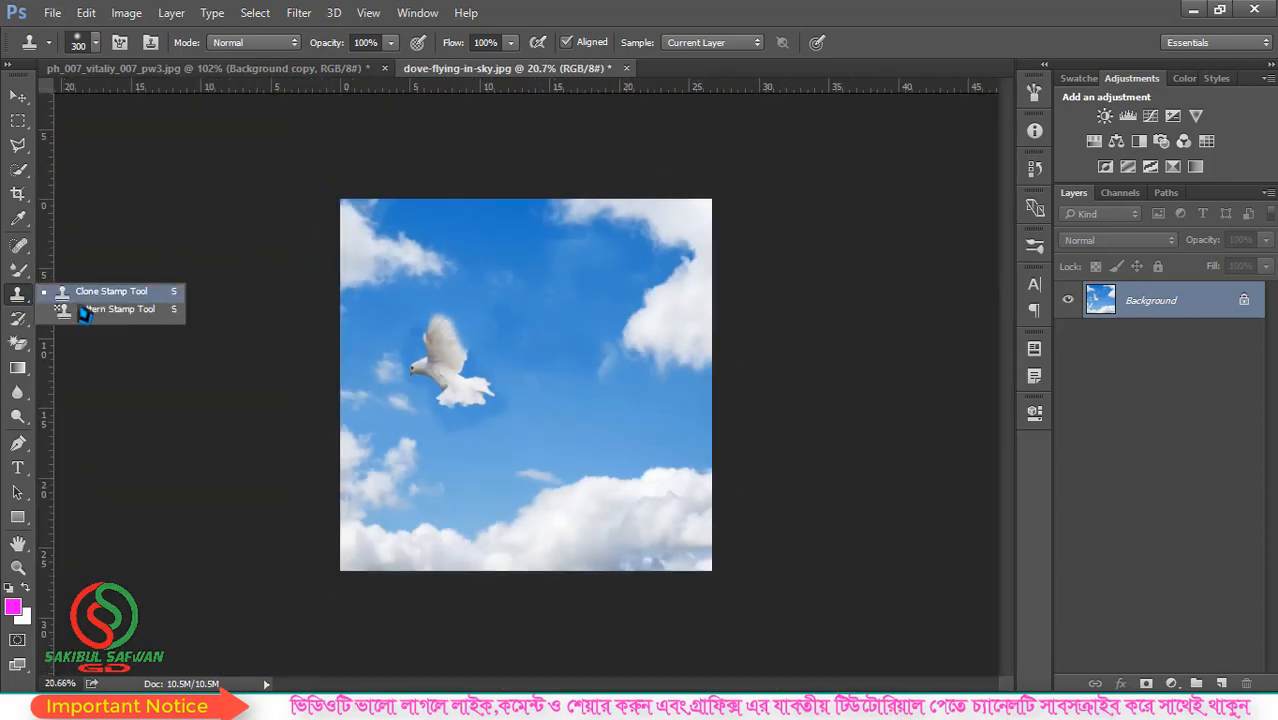
left_click(95, 295)
right_click(18, 297)
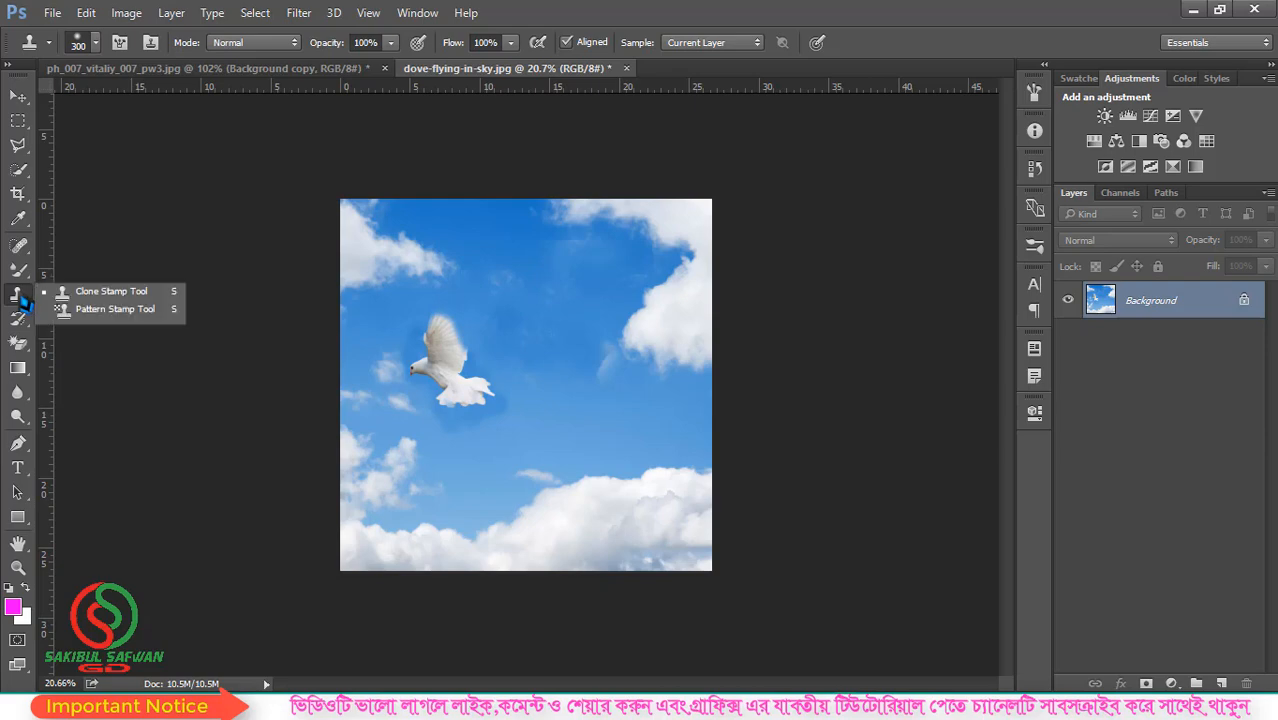
left_click(95, 309)
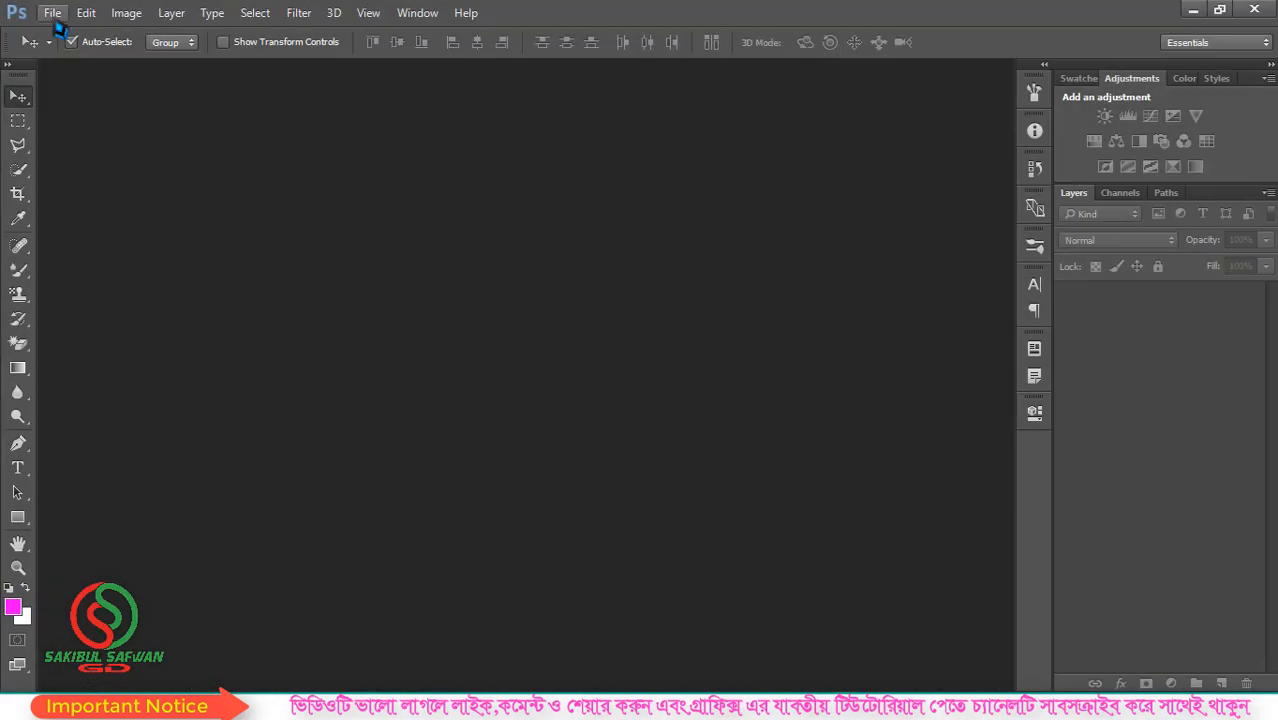
- Create a new 1200 × 700 pixel RGB document at 300 pixels/inch with a white background
left_click(52, 13)
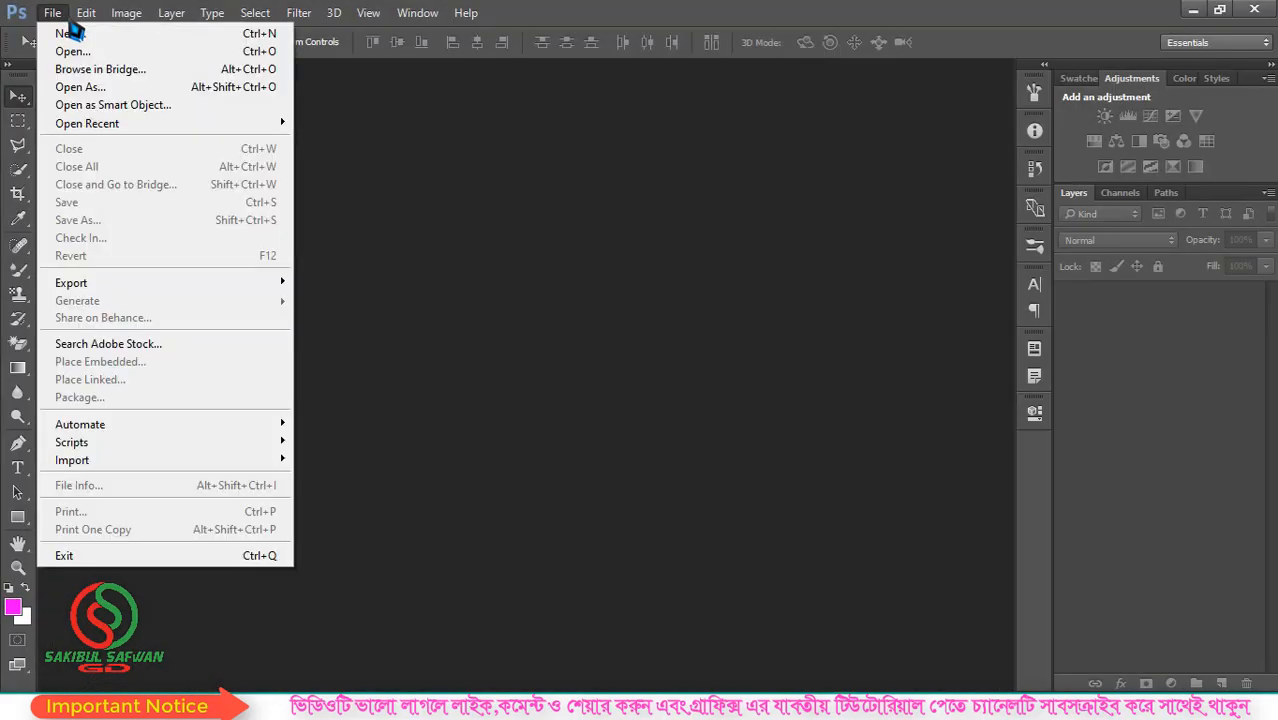
left_click(72, 40)
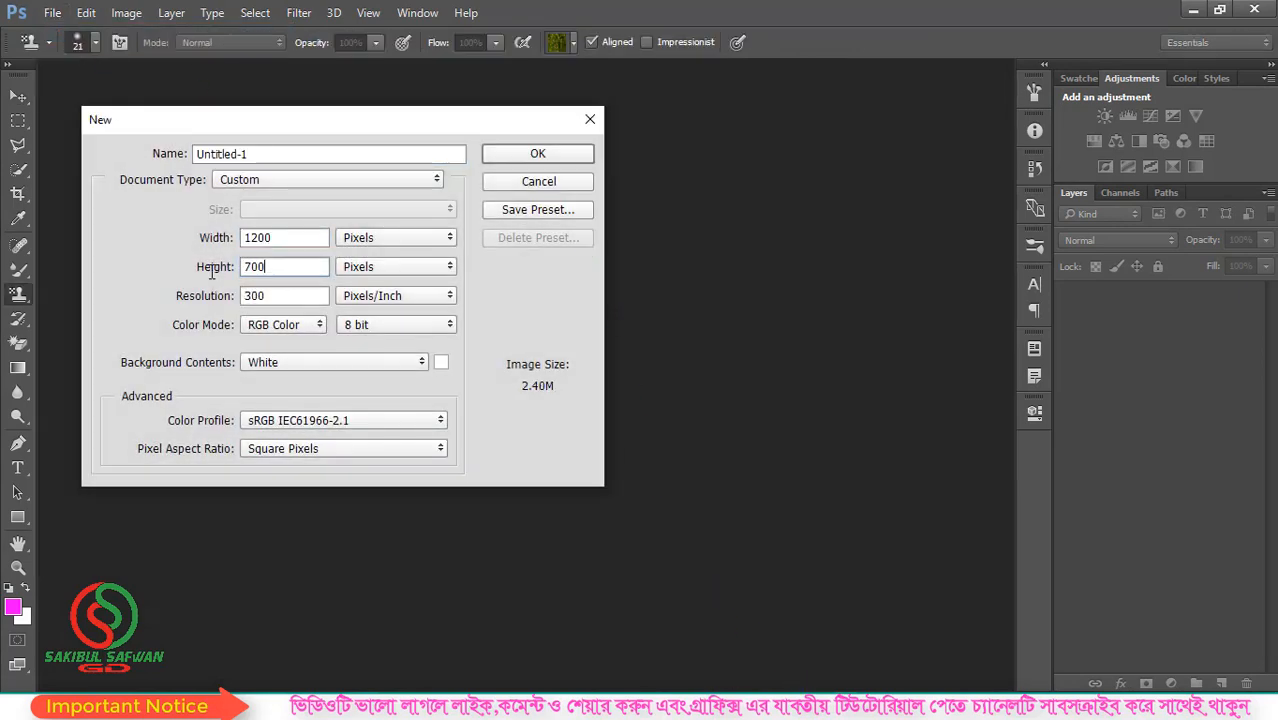
left_click(540, 157)
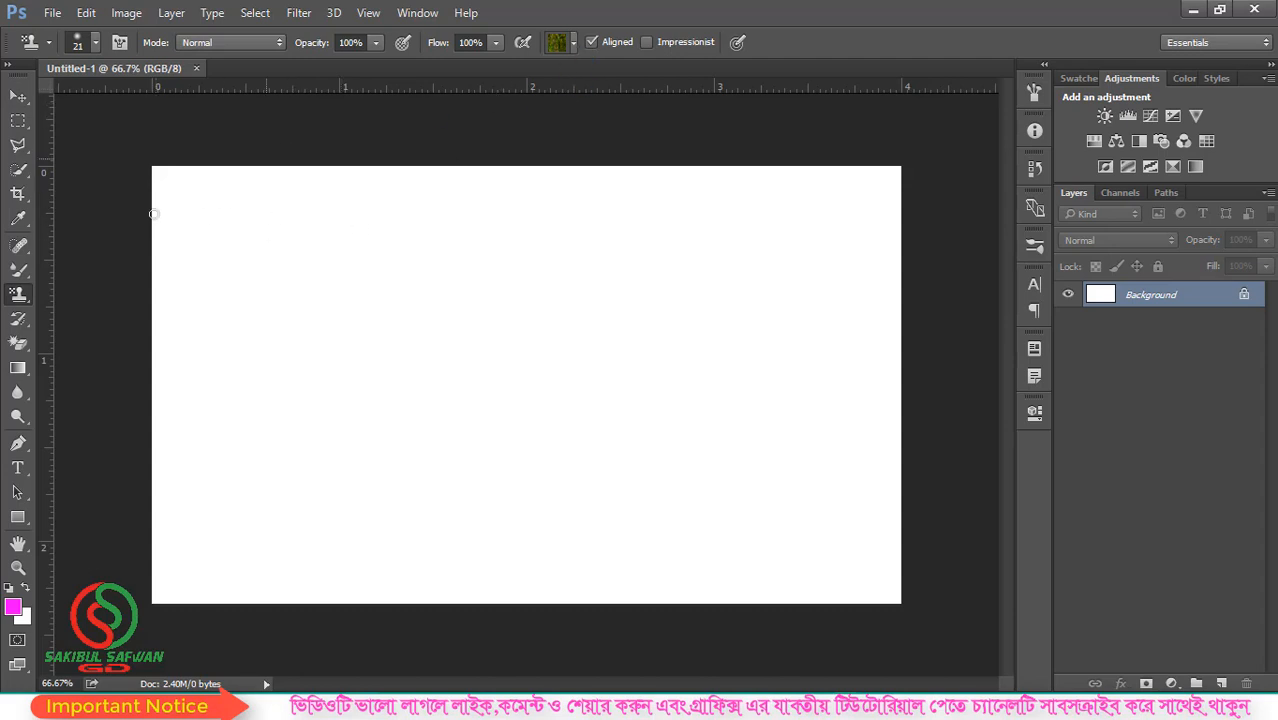
- Choose the yellow flower pattern for the Pattern Stamp tool
right_click(25, 303)
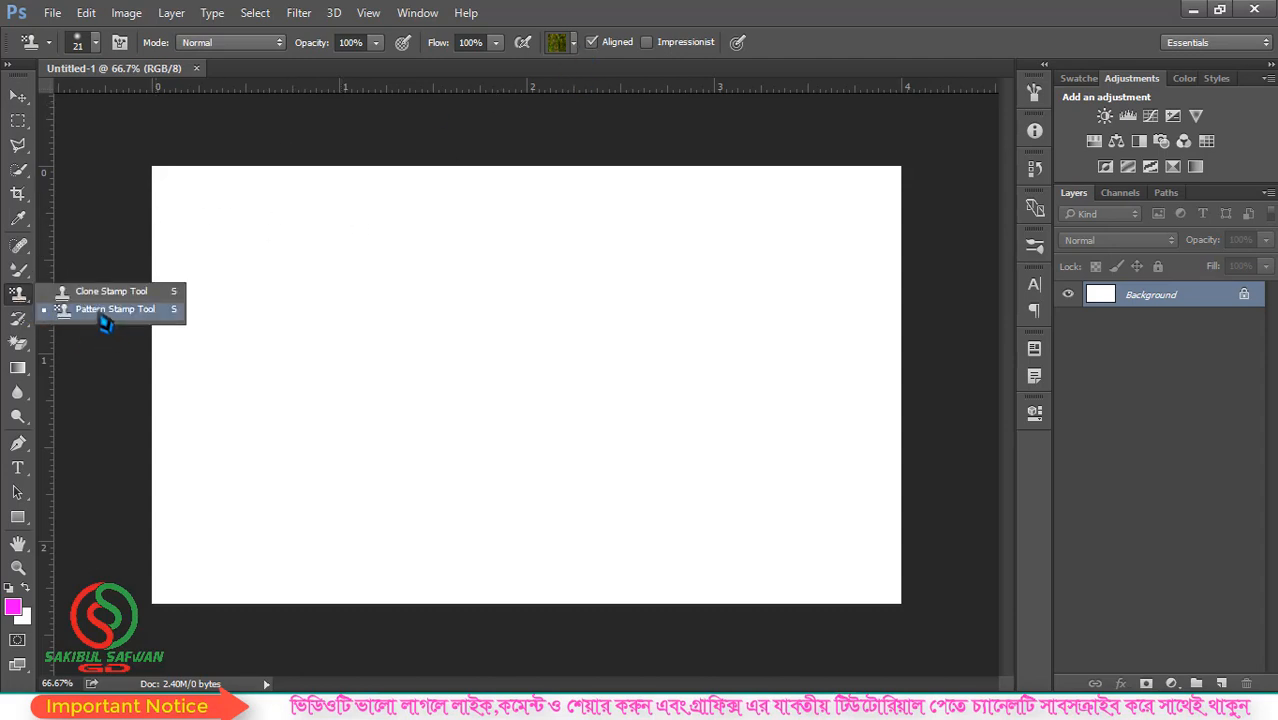
left_click(573, 43)
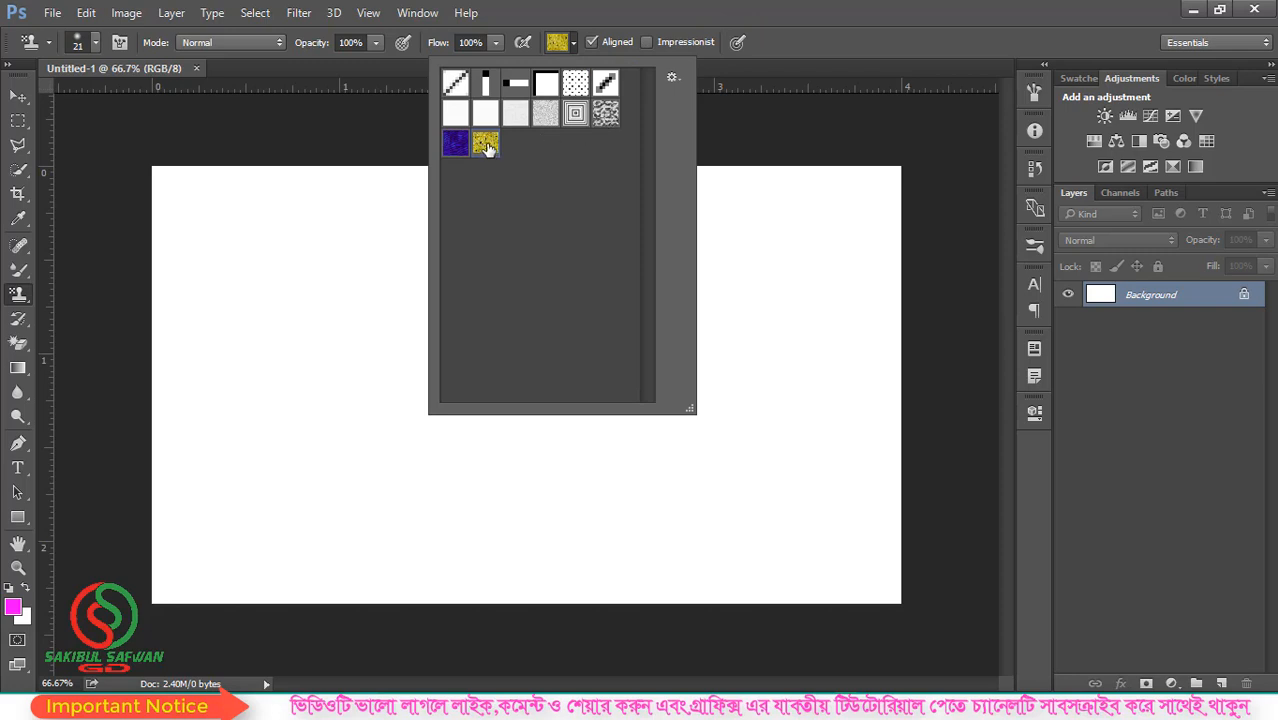
left_click(820, 15)
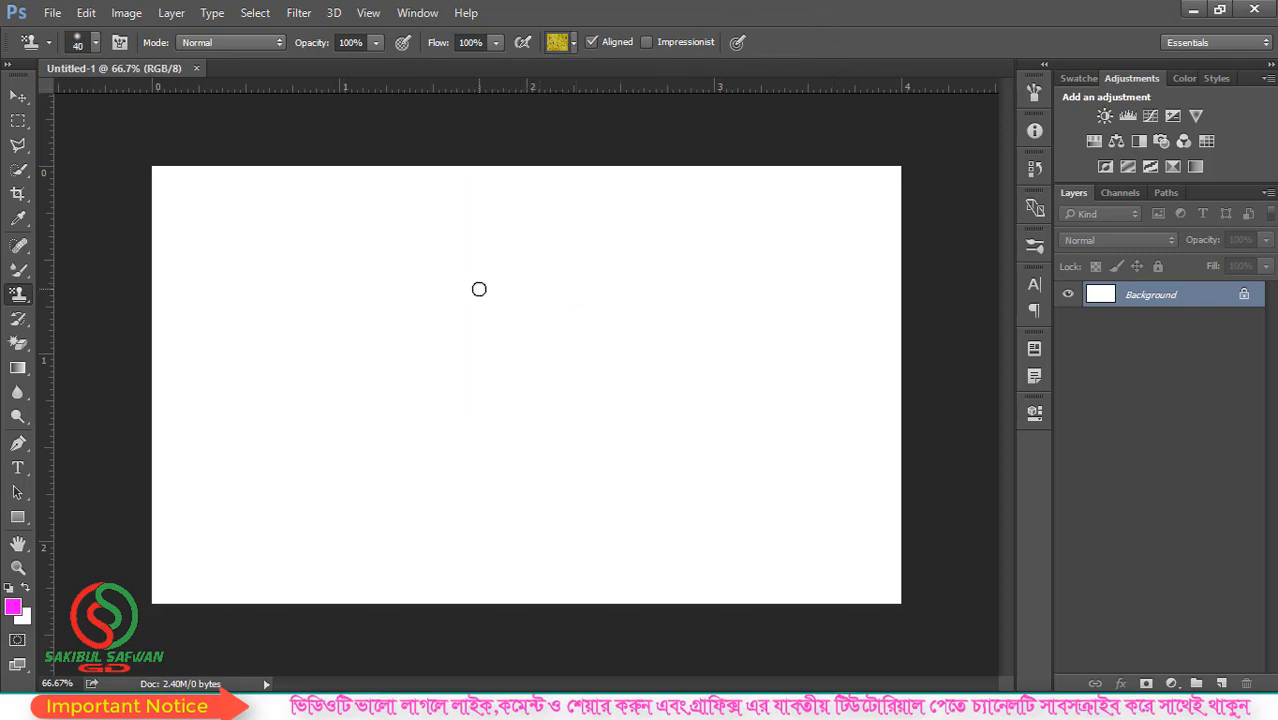
- Enlarge the pattern brush to 175 px and choose the hard round brush preset
key("bracketright")
key("bracketright")
key("bracketright")
key("bracketright")
key("bracketright")
key("bracketright")
key("bracketright")
key("bracketright")
key("bracketright")
left_click(95, 42)
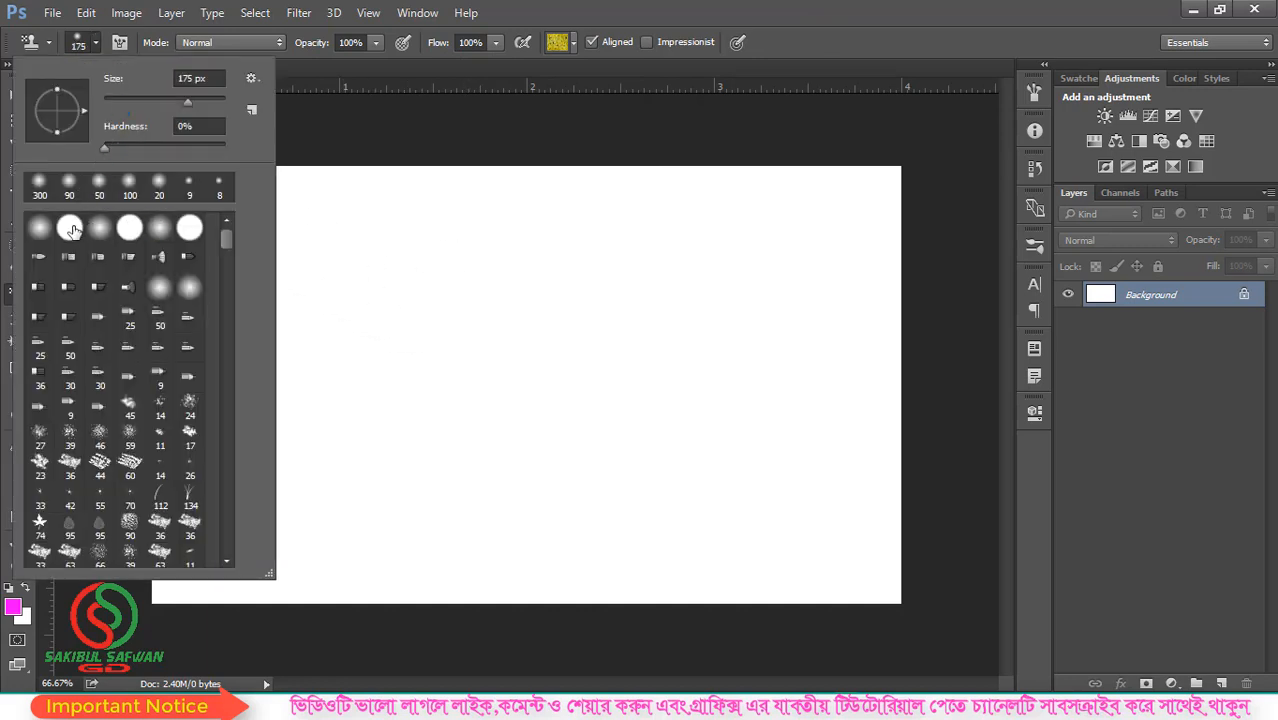
left_click(72, 233)
left_click(645, 23)
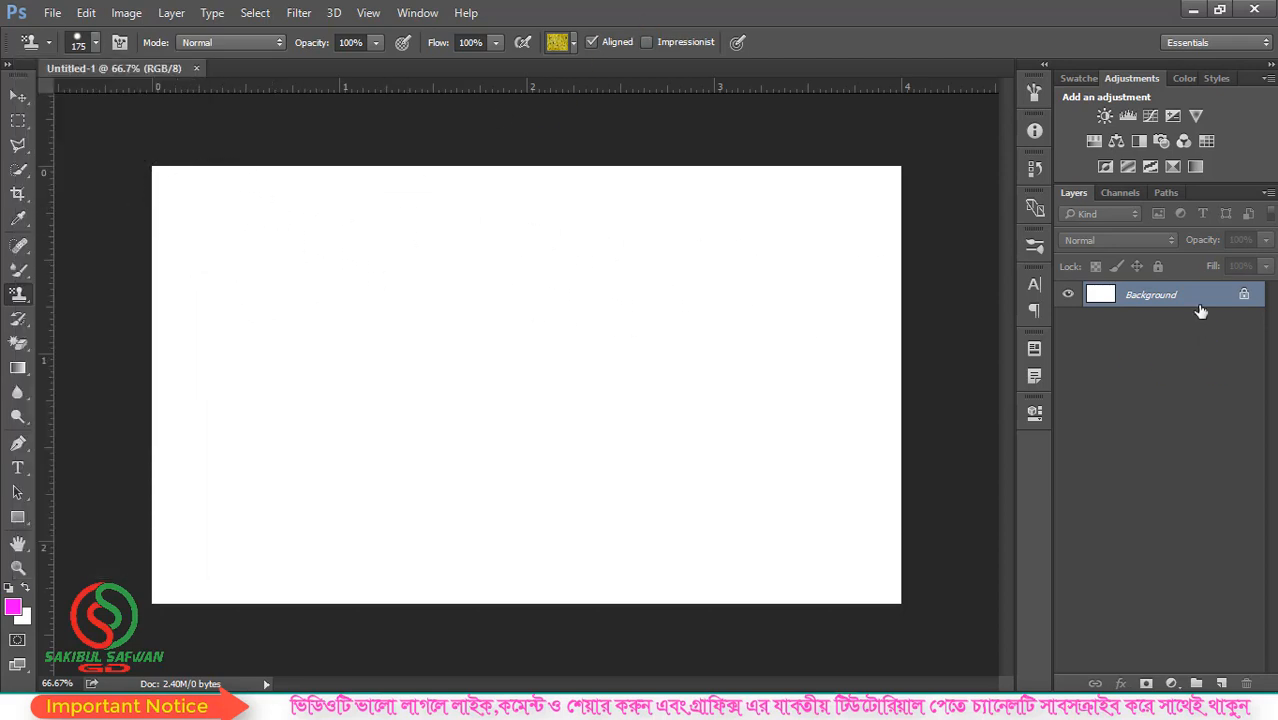
- Add a new layer above the background and paint the whole canvas with the yellow flower pattern
left_click_drag(1201, 311, 1191, 335)
left_click(1221, 683)
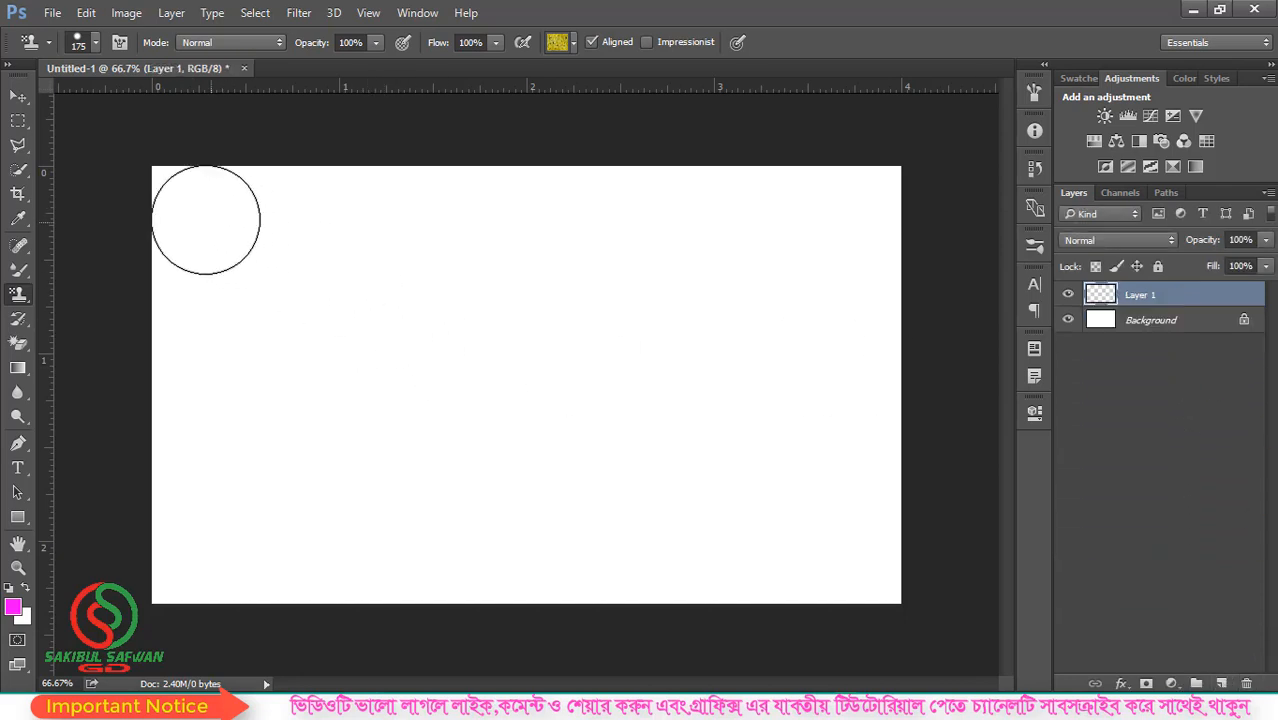
left_click(180, 210)
mouse_move(272, 207)
left_mouse_down()
mouse_move(870, 209)
mouse_move(857, 367)
left_mouse_up()
mouse_move(858, 459)
left_mouse_down()
mouse_move(874, 573)
mouse_move(151, 576)
mouse_move(611, 414)
mouse_move(833, 423)
mouse_move(438, 486)
mouse_move(508, 502)
mouse_move(869, 505)
mouse_move(845, 310)
mouse_move(175, 269)
mouse_move(153, 283)
mouse_move(463, 341)
mouse_move(879, 352)
mouse_move(216, 443)
mouse_move(139, 439)
mouse_move(214, 401)
mouse_move(194, 368)
left_mouse_up()
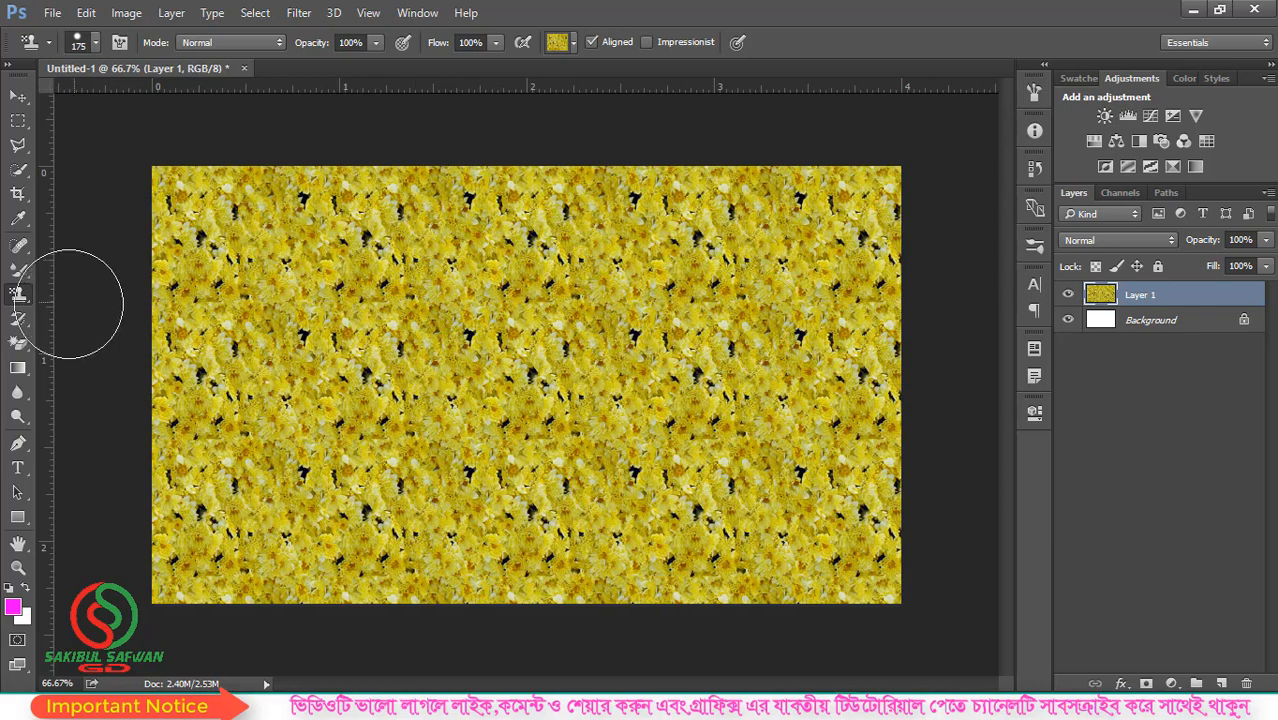
- Reselect the Pattern Stamp tool and undo the yellow flower fill on the layer above the background
right_click(18, 293)
left_click(100, 308)
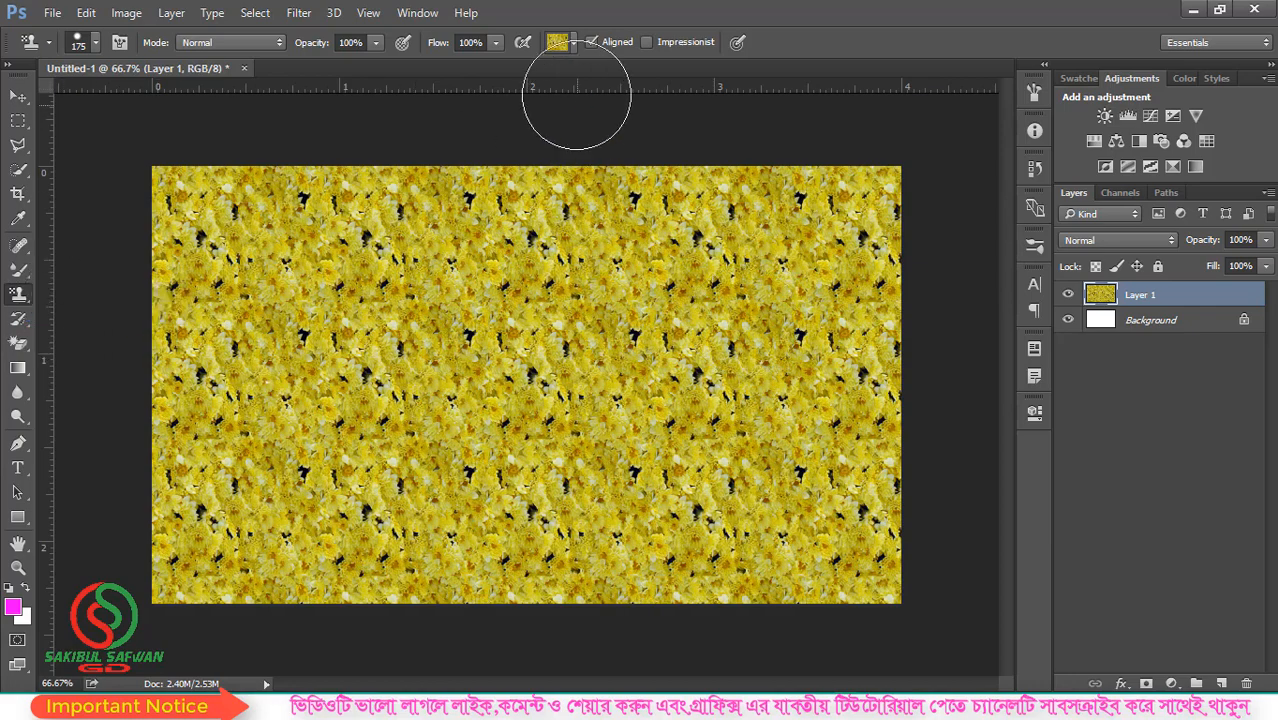
left_click(573, 43)
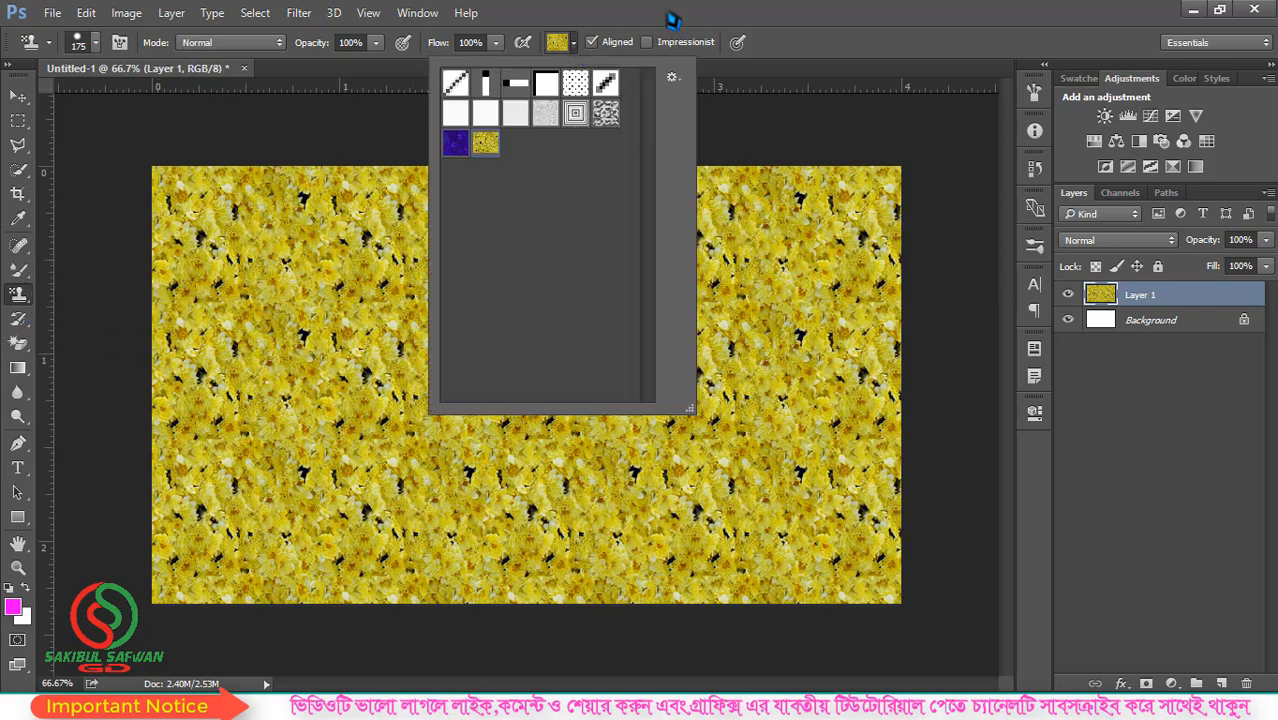
left_click(672, 20)
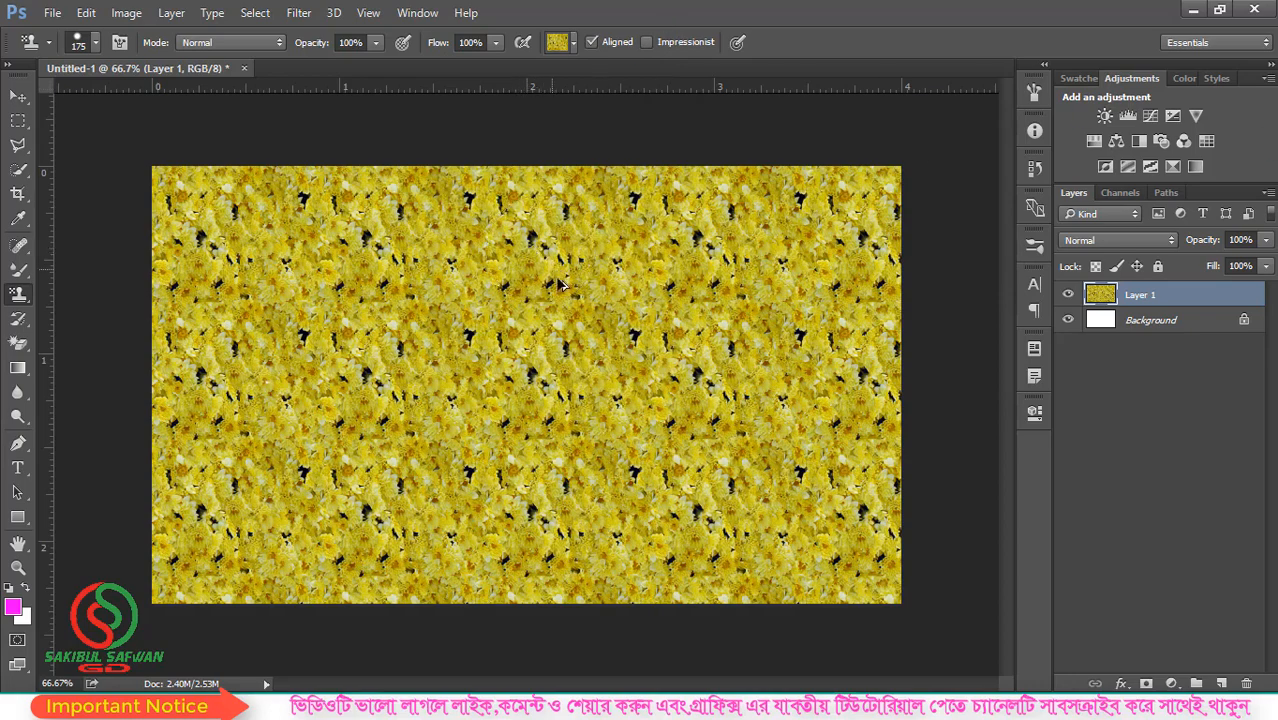
key("ctrl+z")
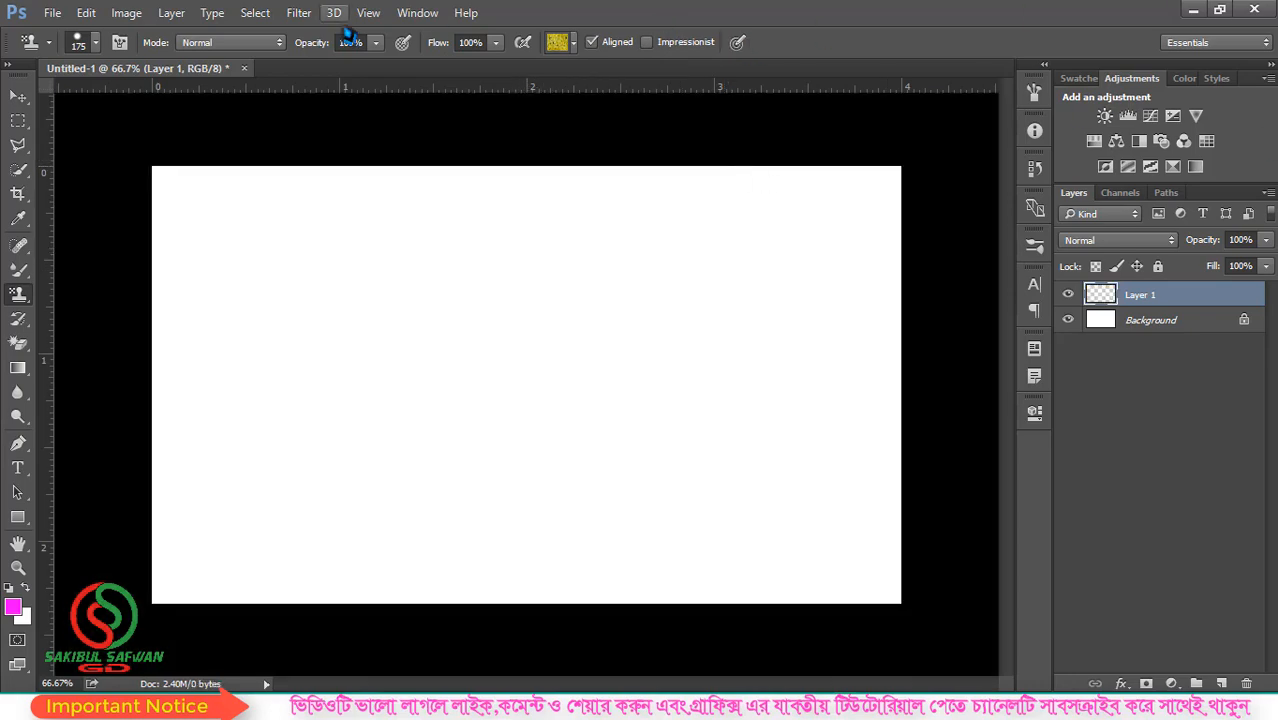
- Try painting the whole canvas with the yellow flower pattern at 39% opacity
left_click(376, 44)
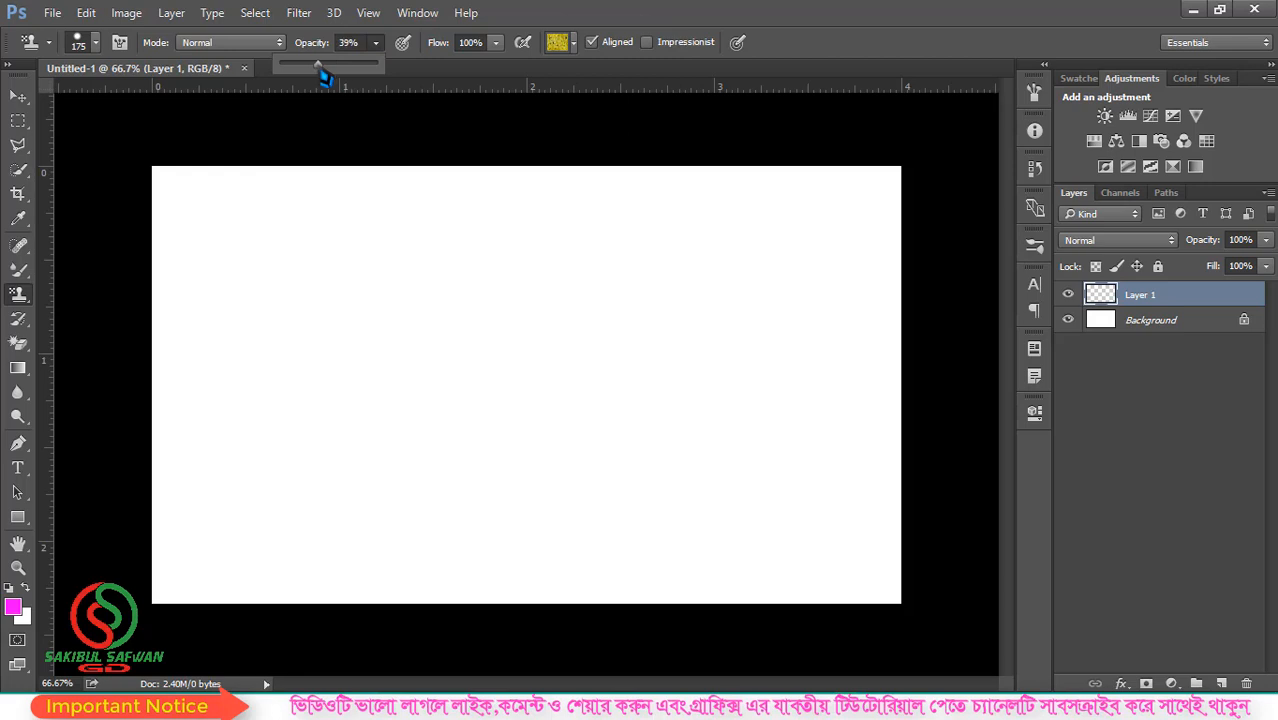
mouse_move(212, 222)
left_mouse_down()
mouse_move(622, 213)
mouse_move(110, 205)
mouse_move(861, 183)
mouse_move(884, 201)
mouse_move(607, 261)
mouse_move(192, 284)
mouse_move(294, 310)
mouse_move(897, 310)
mouse_move(602, 334)
mouse_move(167, 341)
mouse_move(770, 345)
mouse_move(888, 370)
mouse_move(118, 428)
mouse_move(388, 457)
mouse_move(851, 461)
mouse_move(860, 487)
mouse_move(872, 431)
mouse_move(876, 552)
mouse_move(481, 526)
mouse_move(129, 544)
mouse_move(133, 557)
mouse_move(692, 603)
mouse_move(901, 588)
left_mouse_up()
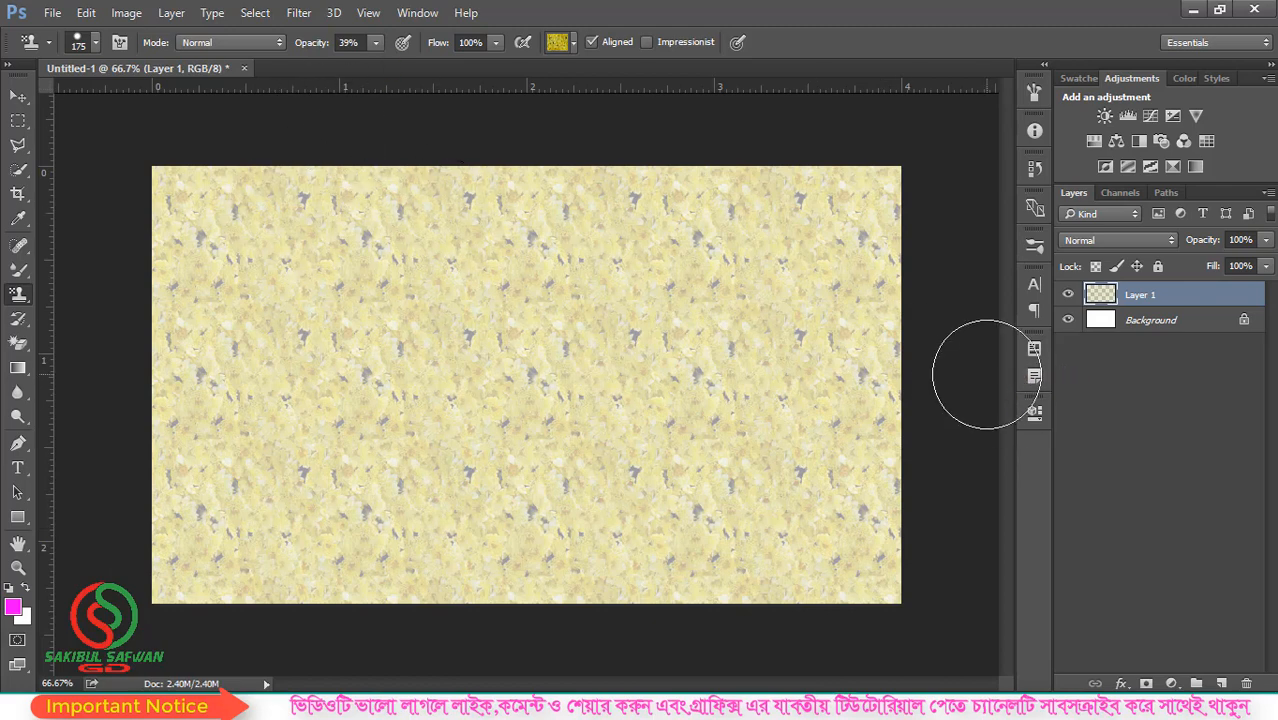
key("ctrl+z")
- Try painting the canvas with the black diagonal line pattern at 39% opacity
left_click(574, 45)
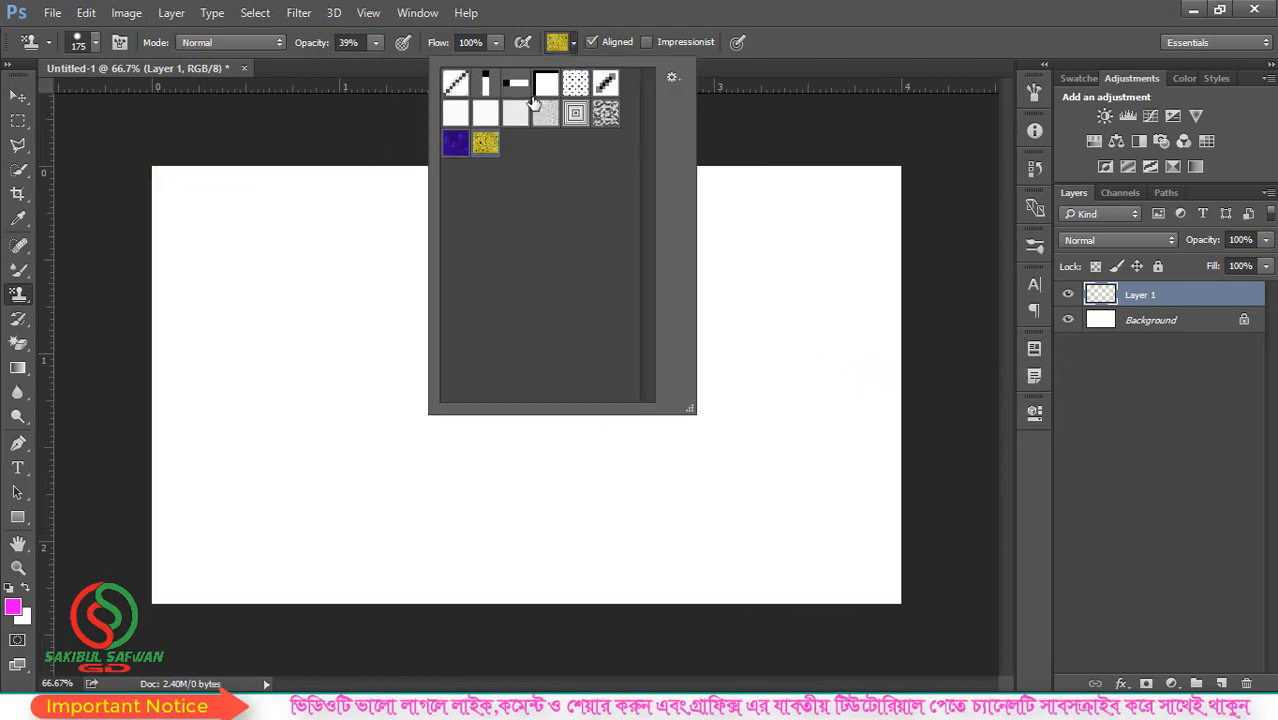
left_click(786, 30)
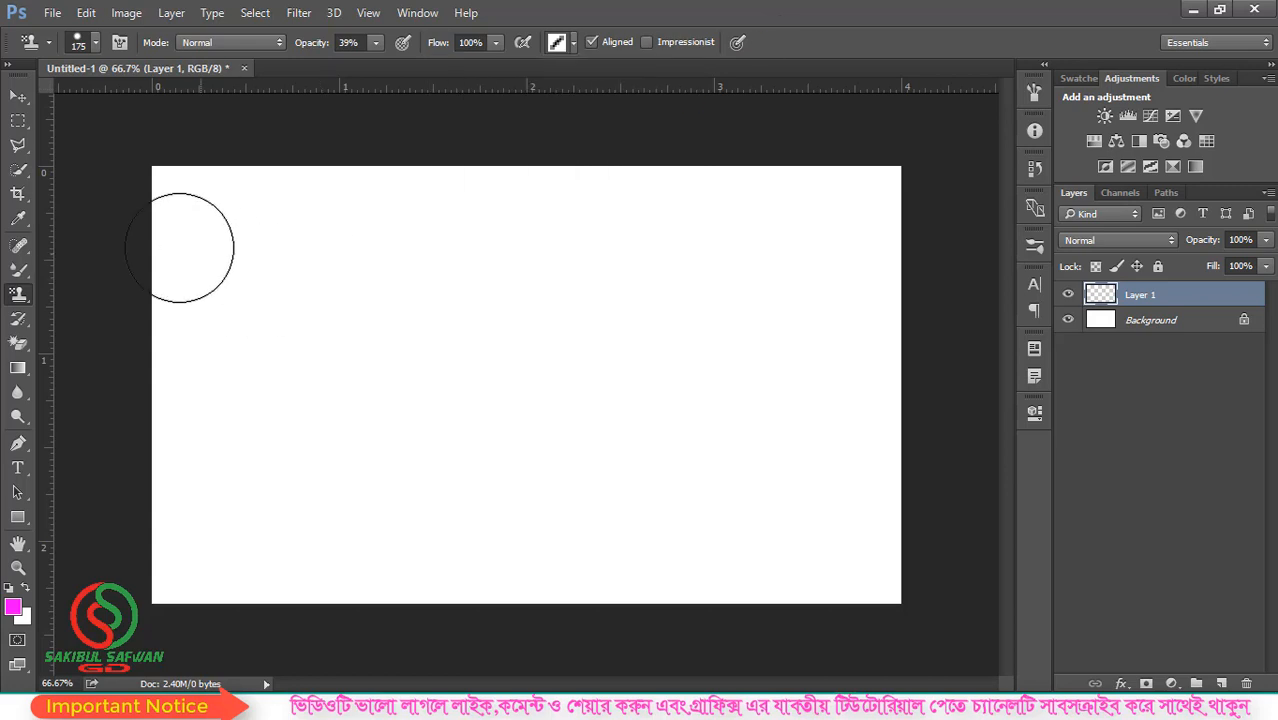
mouse_move(188, 251)
left_mouse_down()
mouse_move(847, 243)
mouse_move(303, 233)
mouse_move(824, 379)
mouse_move(311, 365)
mouse_move(211, 536)
mouse_move(882, 419)
mouse_move(868, 585)
left_mouse_up()
key("ctrl+z")
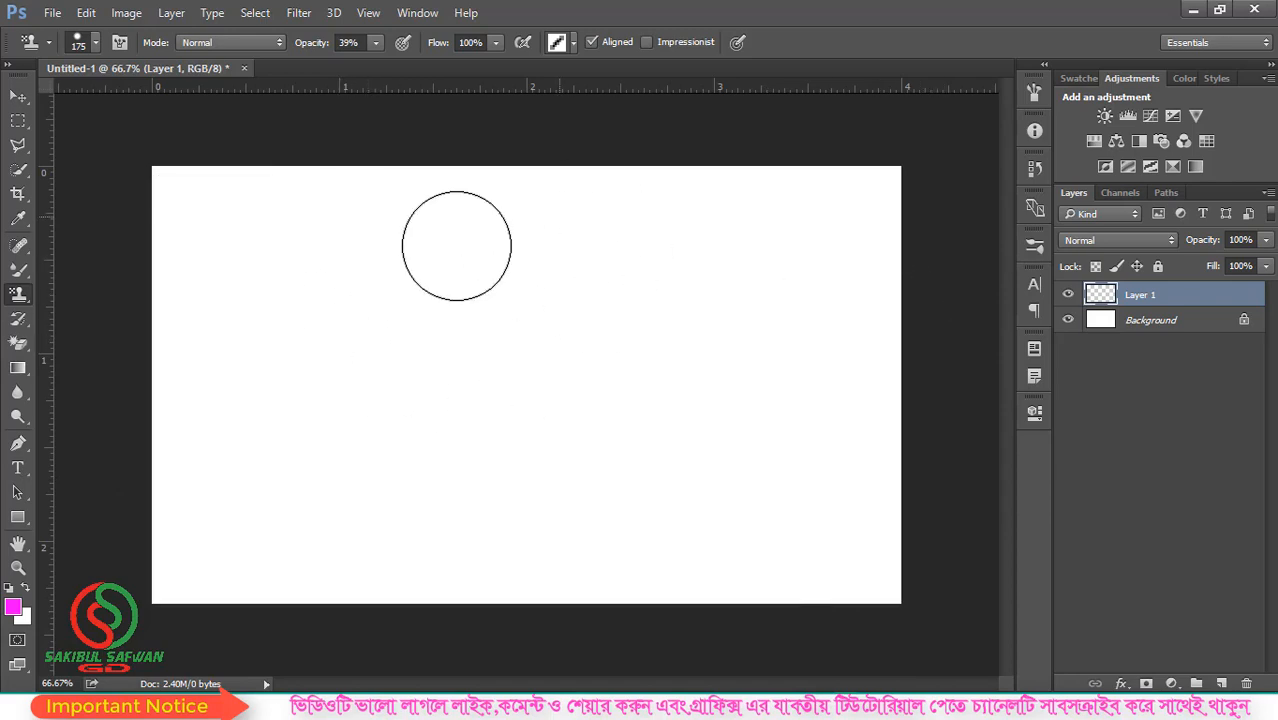
- Set the Pattern Stamp tool's opacity back to 100%
left_click(573, 43)
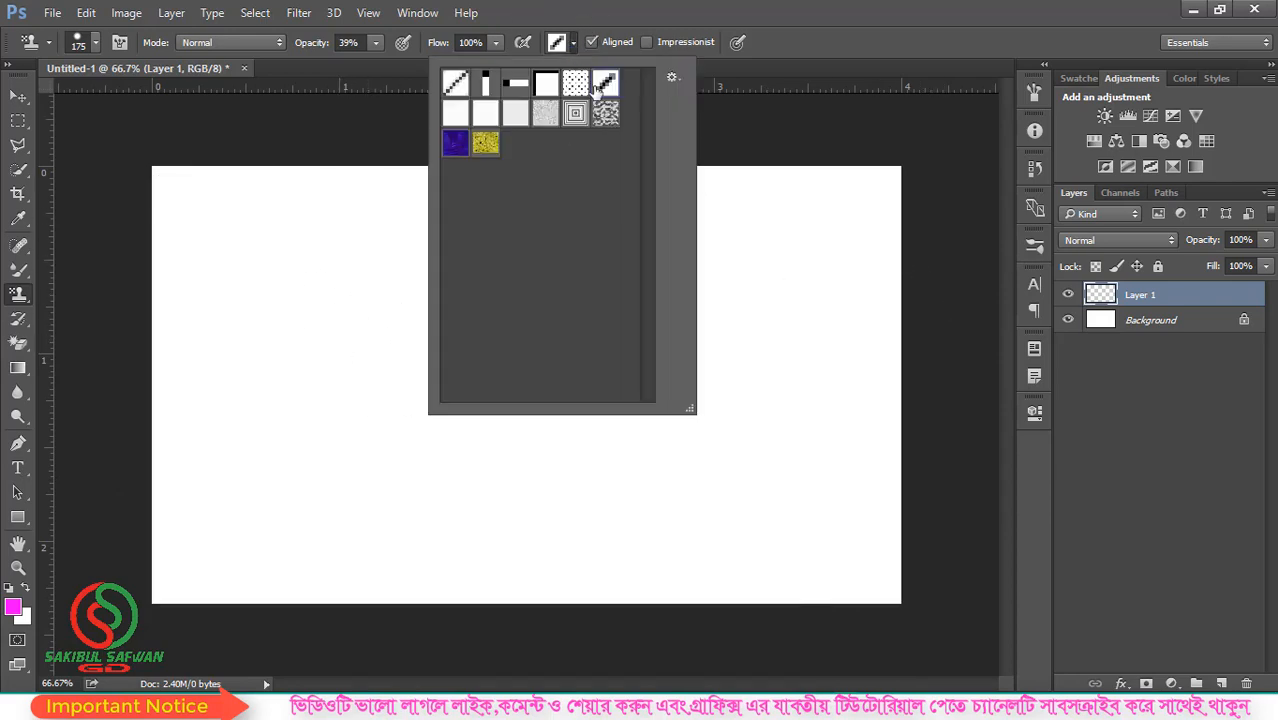
left_click(377, 44)
left_click_drag(378, 64, 394, 66)
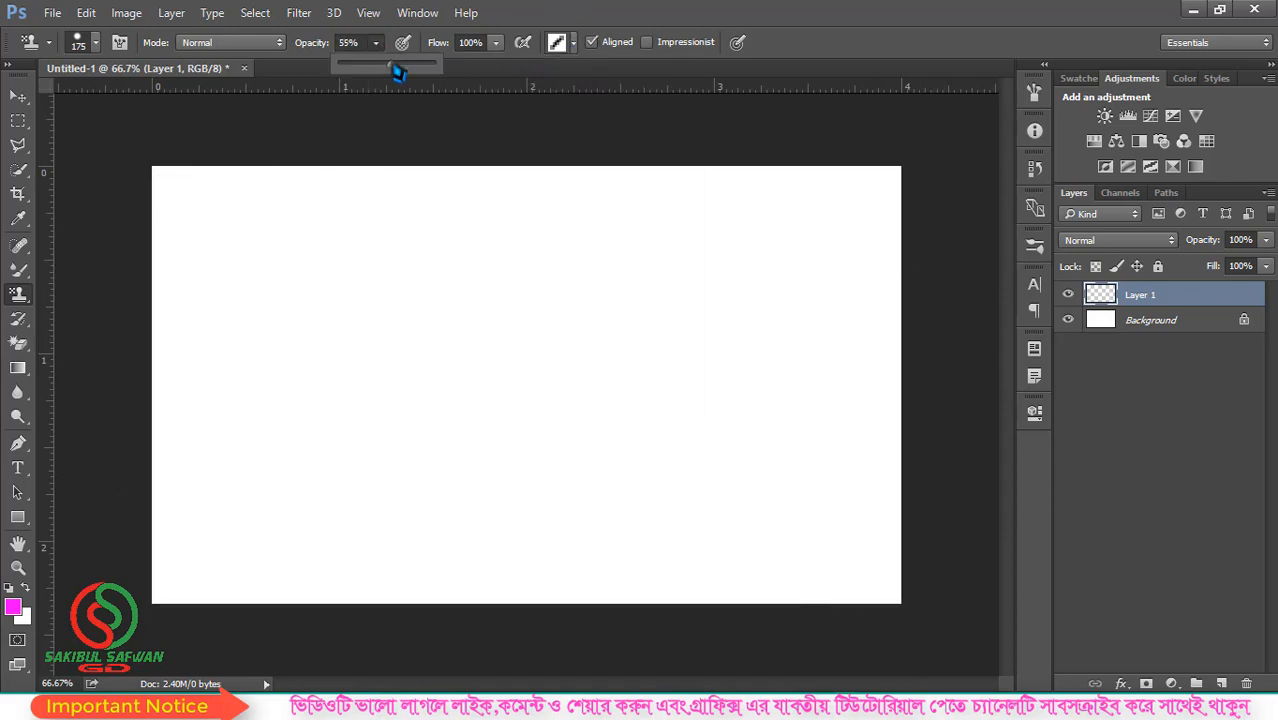
left_click(594, 10)
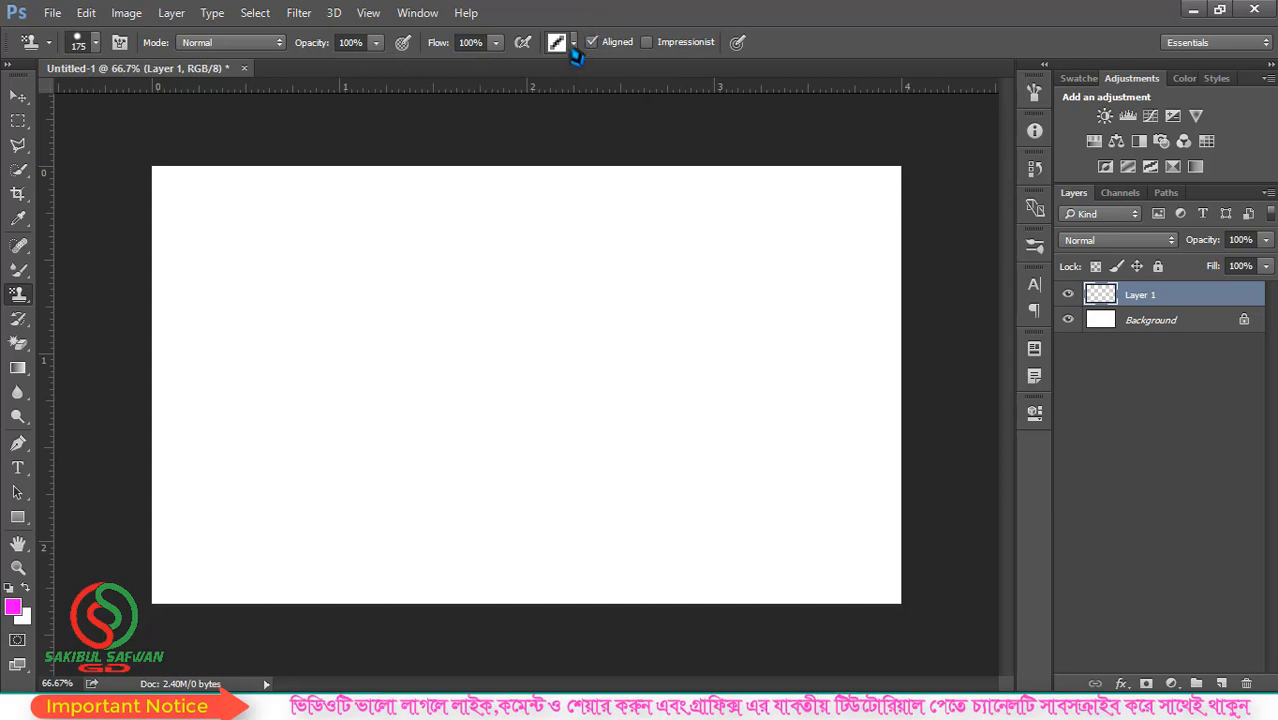
left_click(573, 43)
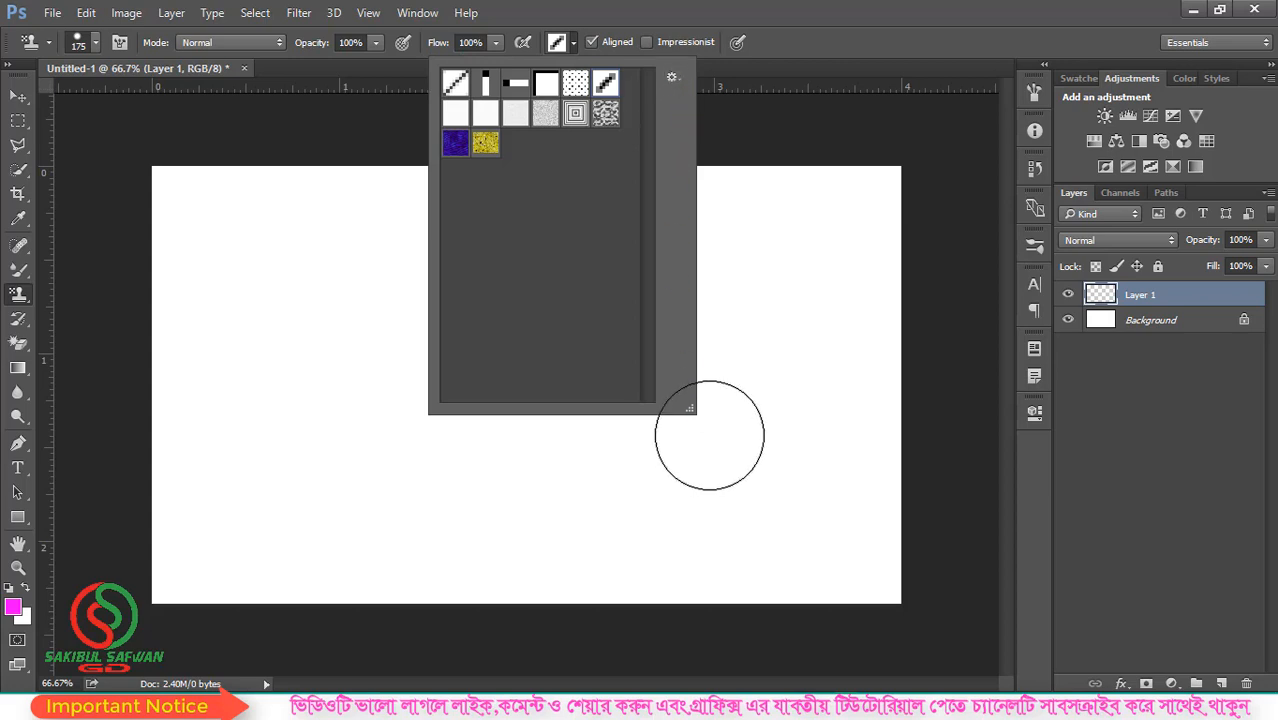
left_click(843, 44)
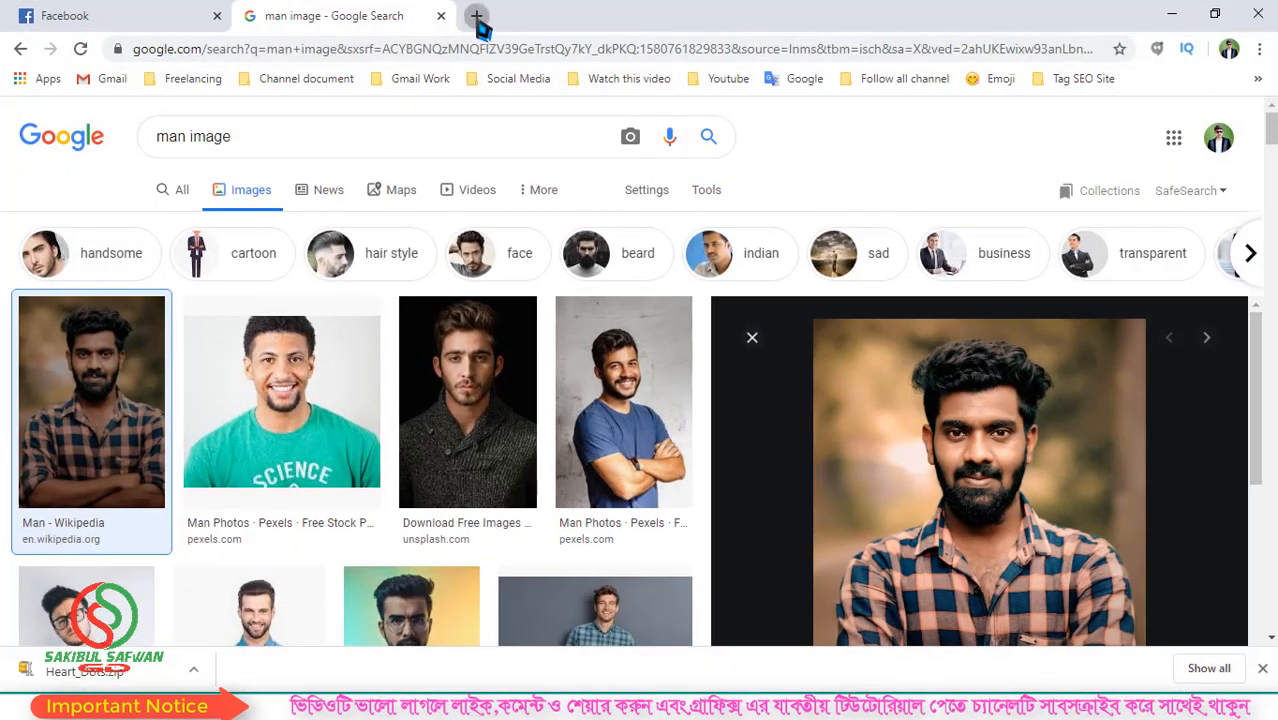
- In a new Chrome tab, search for "photoshop pattern free download" and open Brusheezy's Photoshop Patterns page
left_click(477, 16)
type("phot")
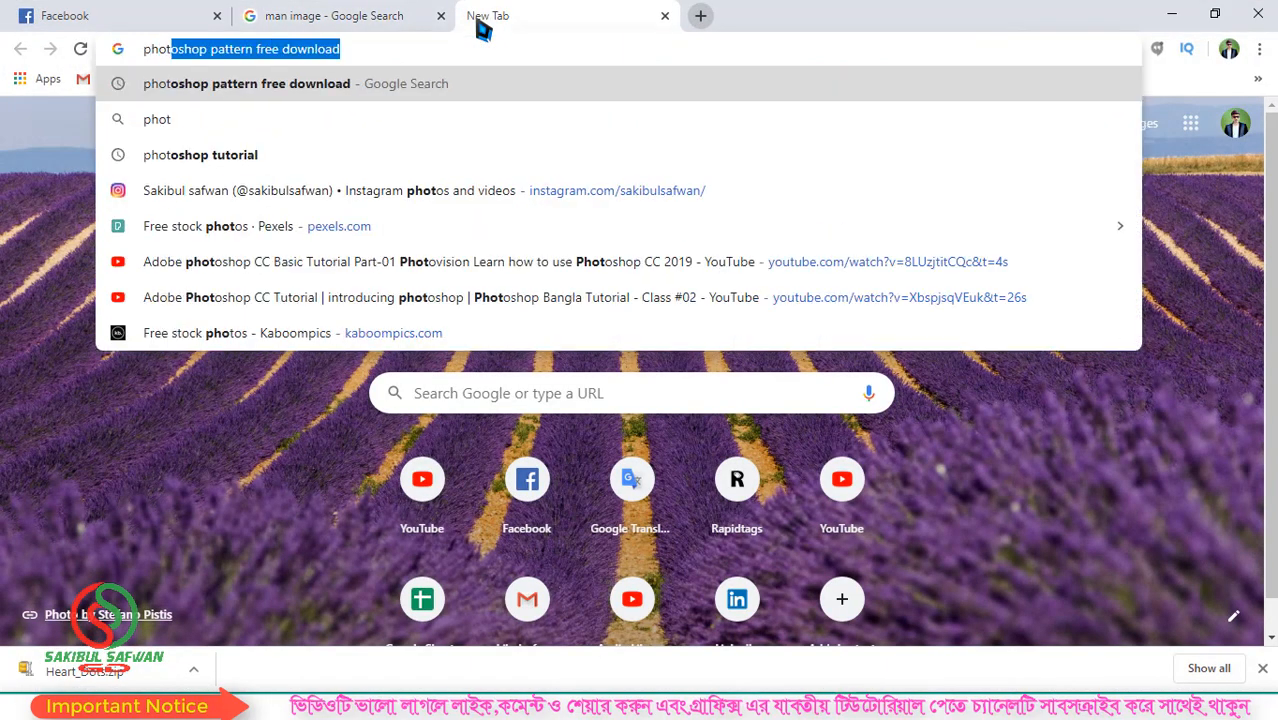
key("Right")
key("Return")
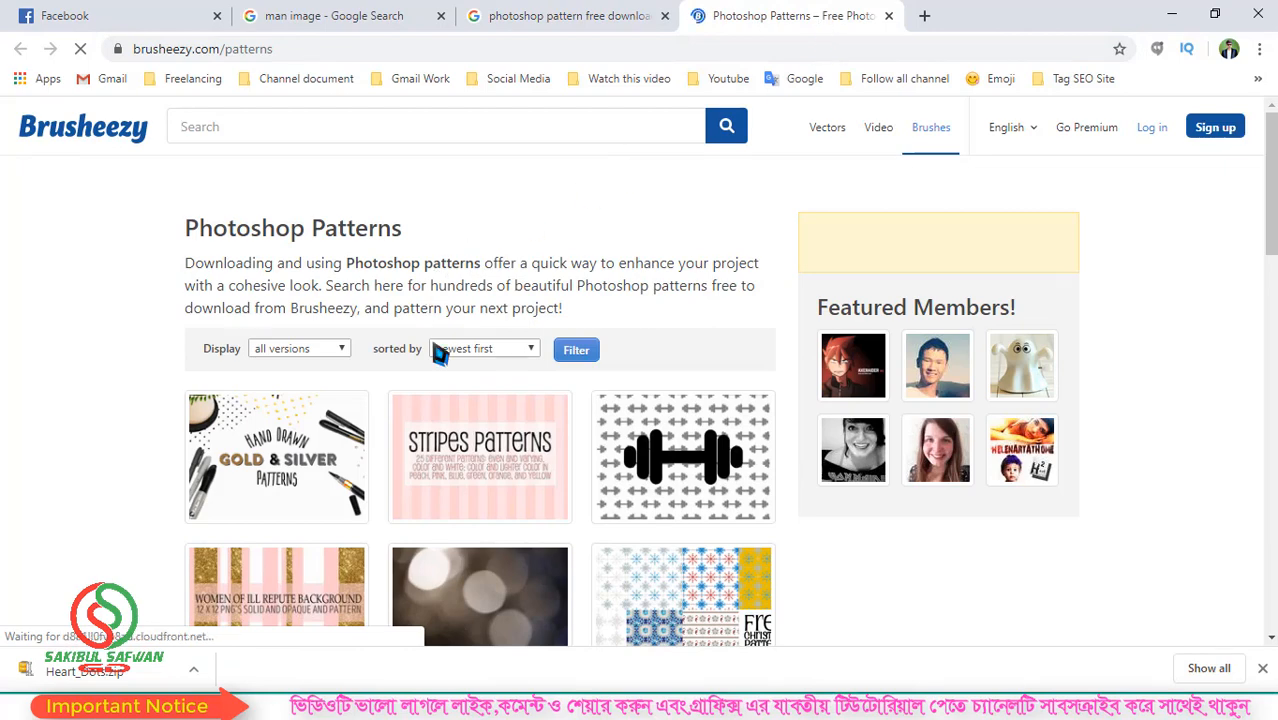
- Download the free Coffee Break Textured Seamless Fabric Patterns pack from Brusheezy, dismissing the sign-up offer
scroll(438, 355, "down", 5)
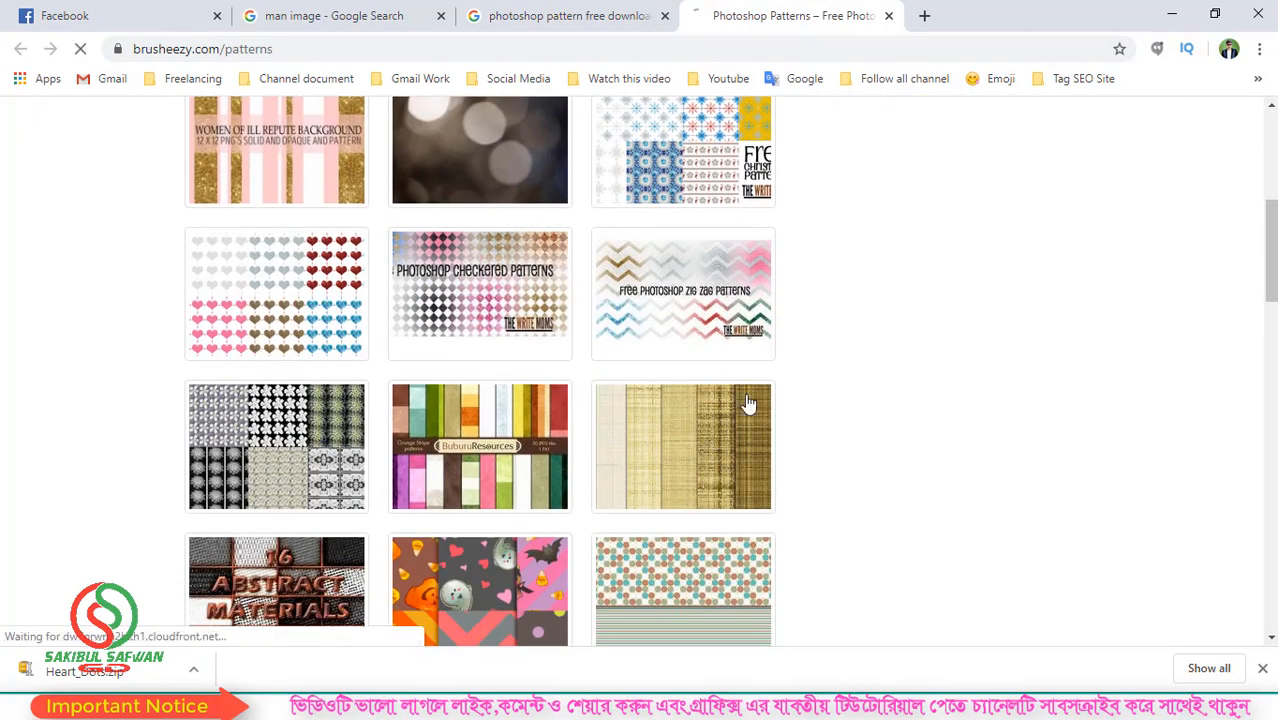
left_click(730, 490)
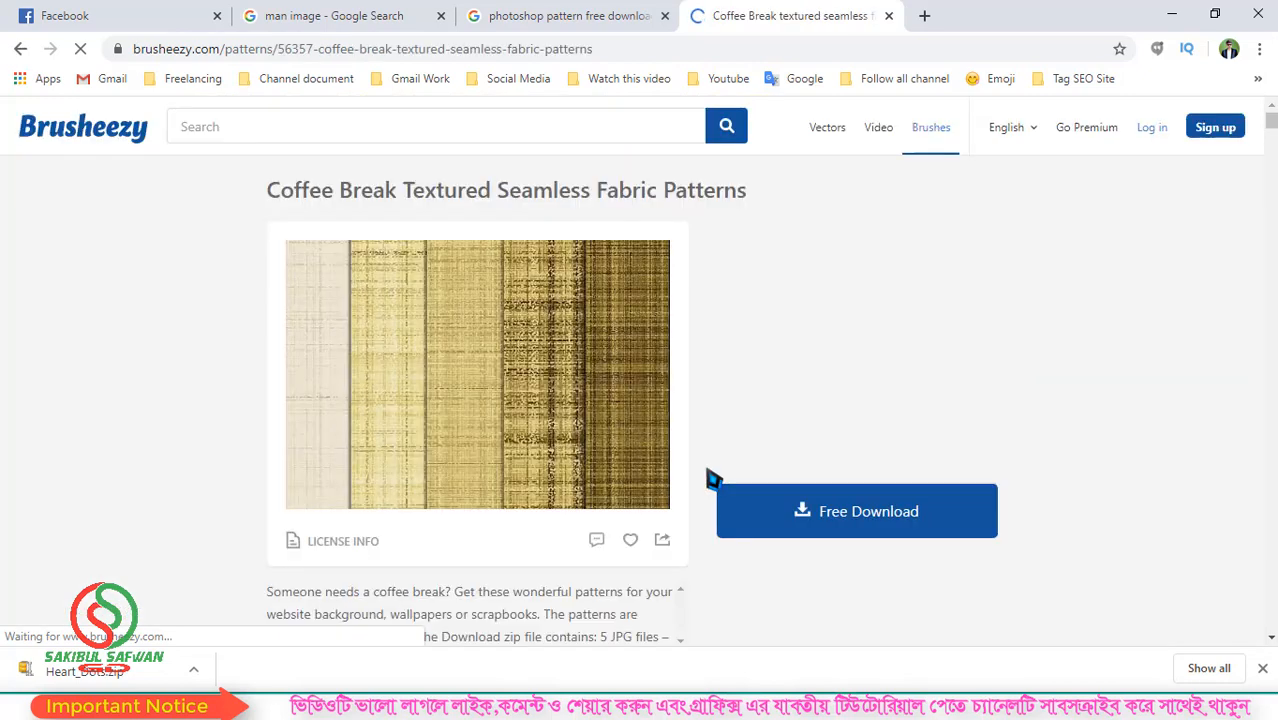
left_click(855, 538)
left_click(886, 515)
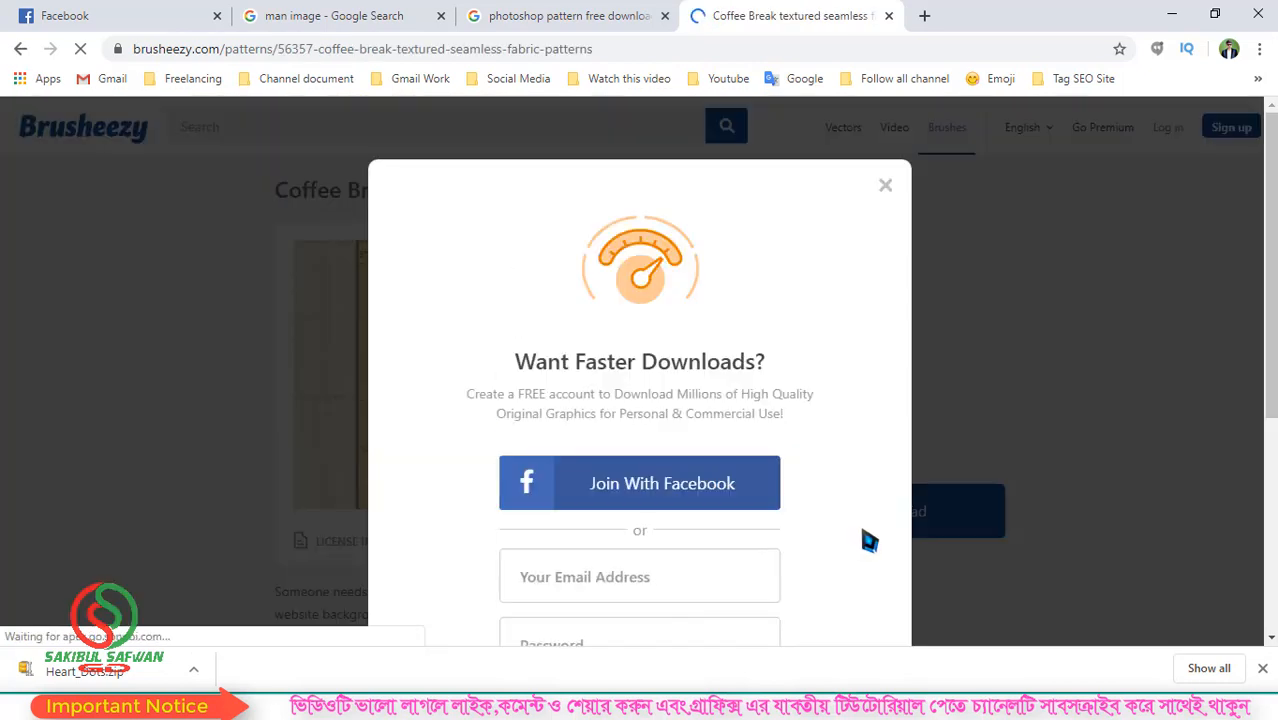
left_click(887, 192)
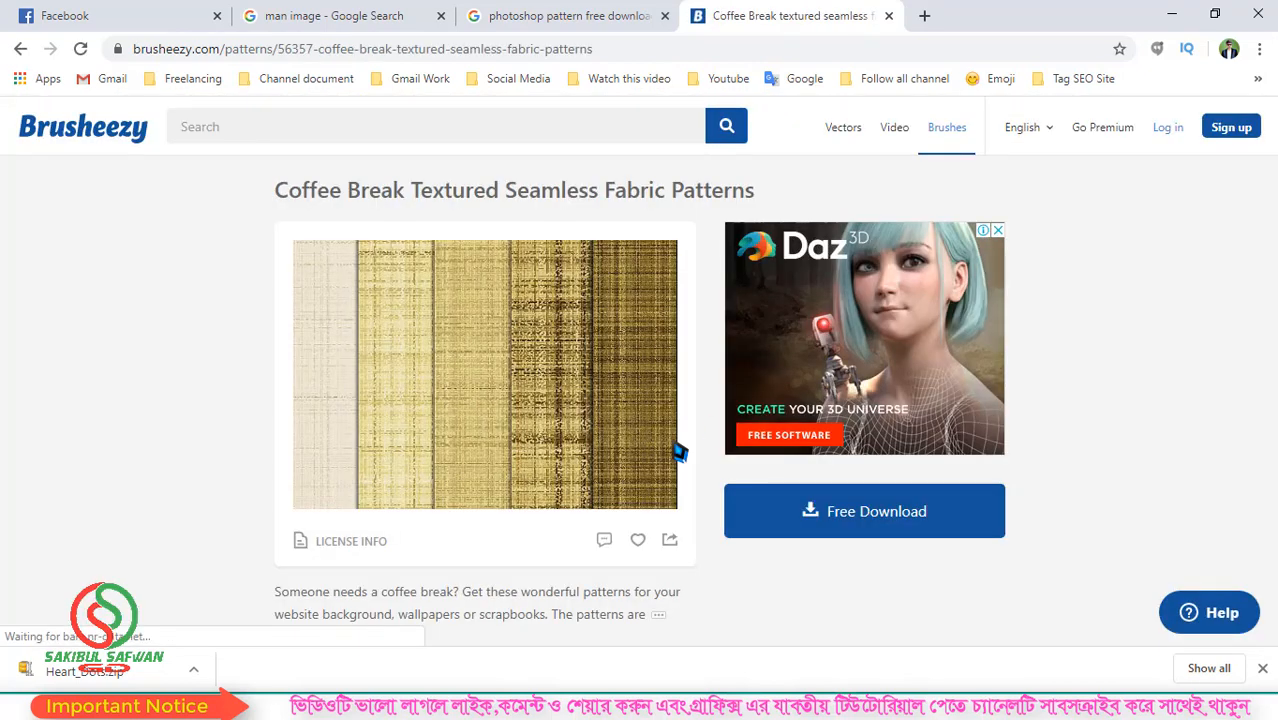
scroll(843, 440, "down", 1)
left_click(843, 440)
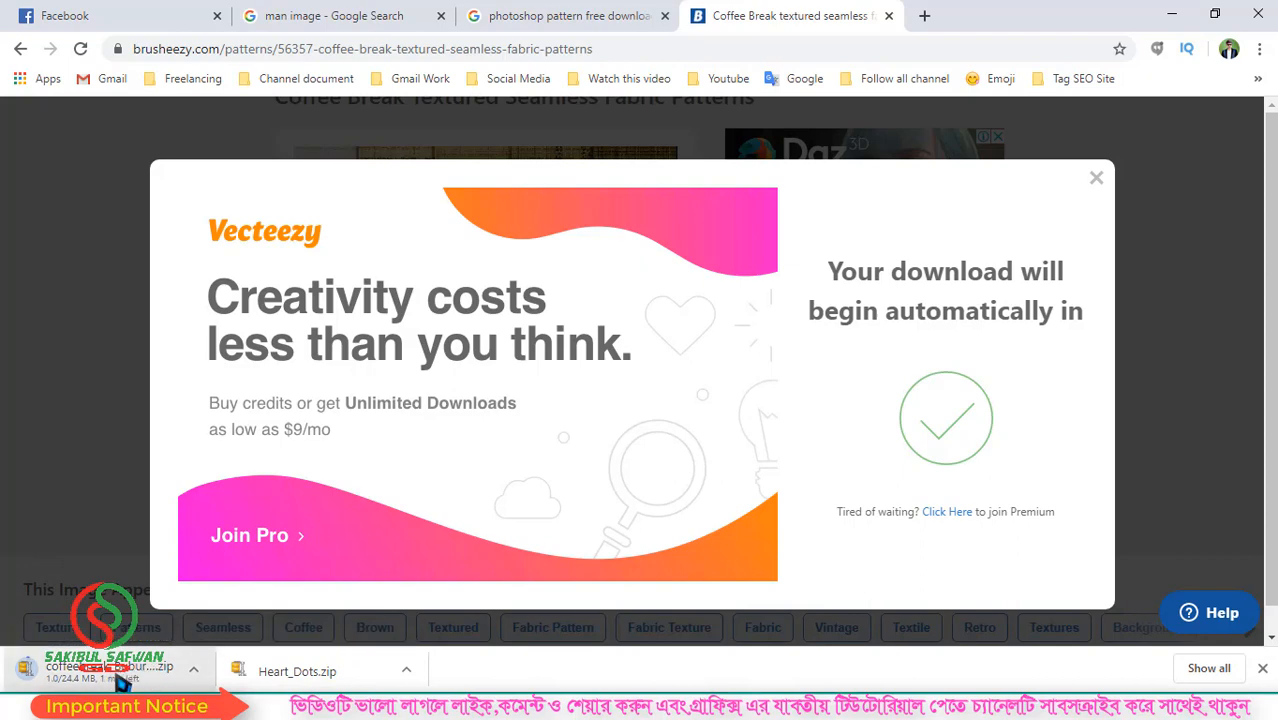
- Set the coffee break pattern zip to open once downloaded, and switch back to Photoshop
right_click(303, 680)
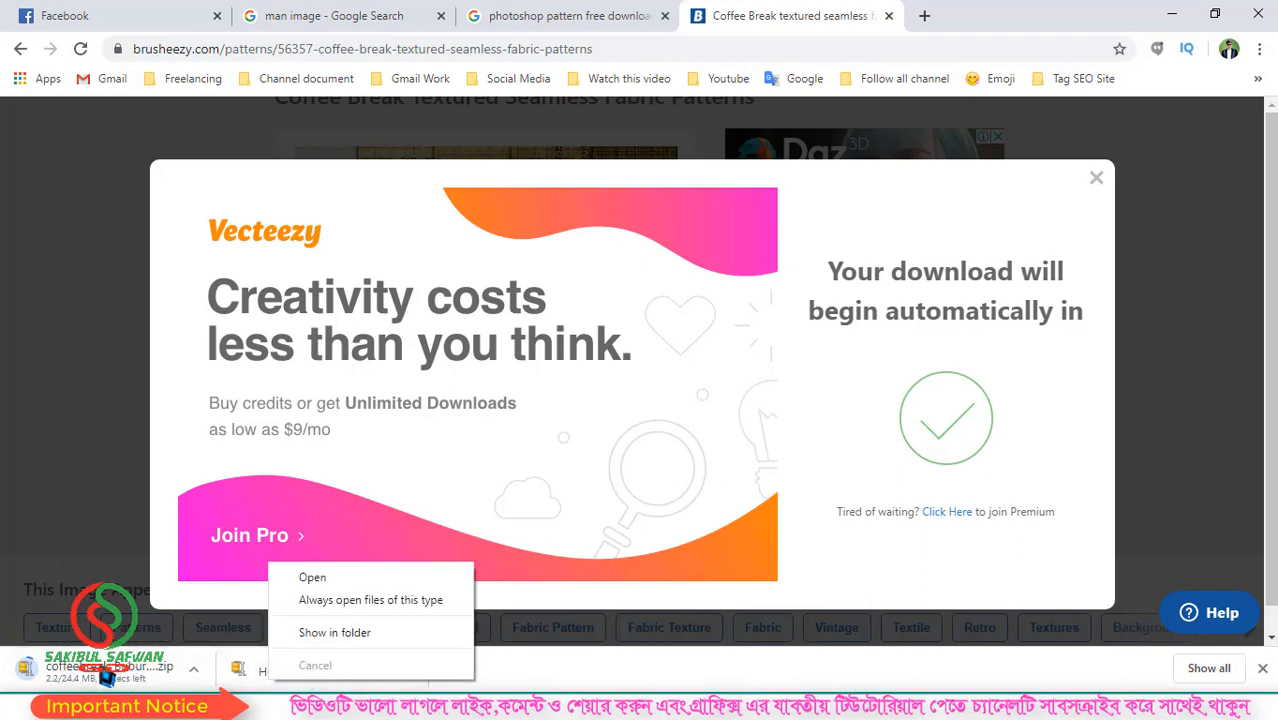
right_click(100, 676)
left_click(80, 678)
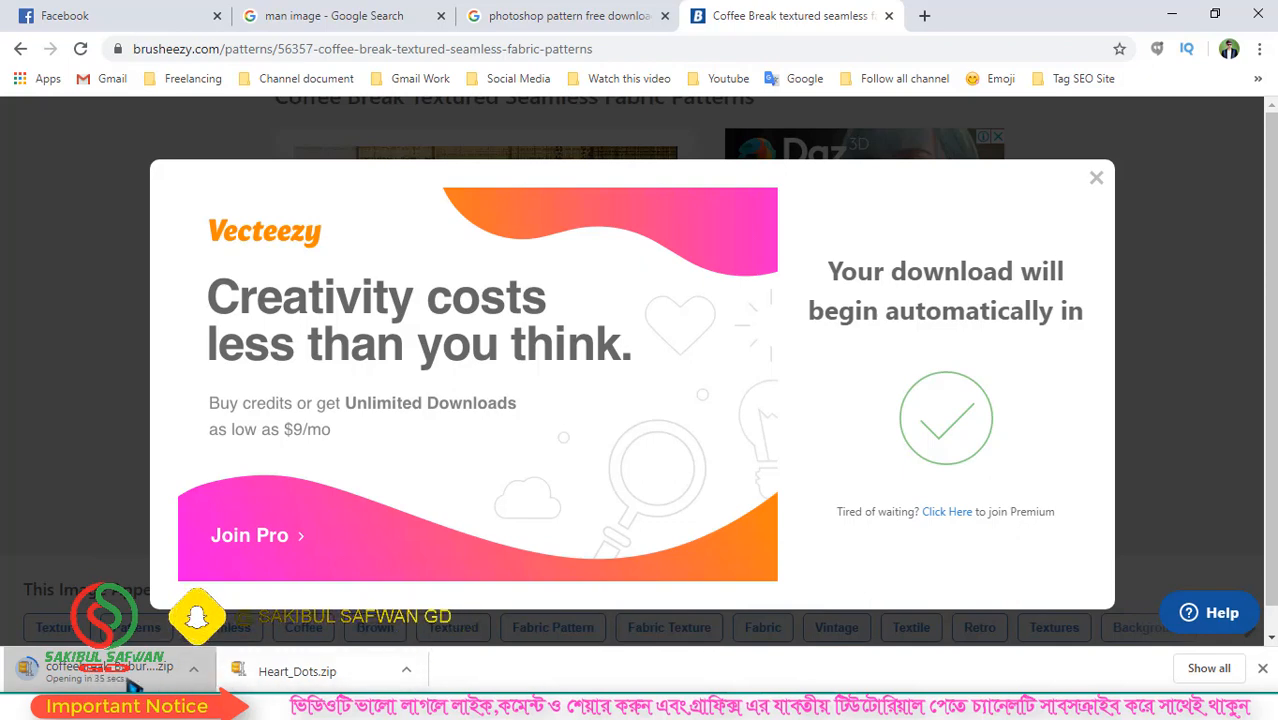
left_click(1172, 14)
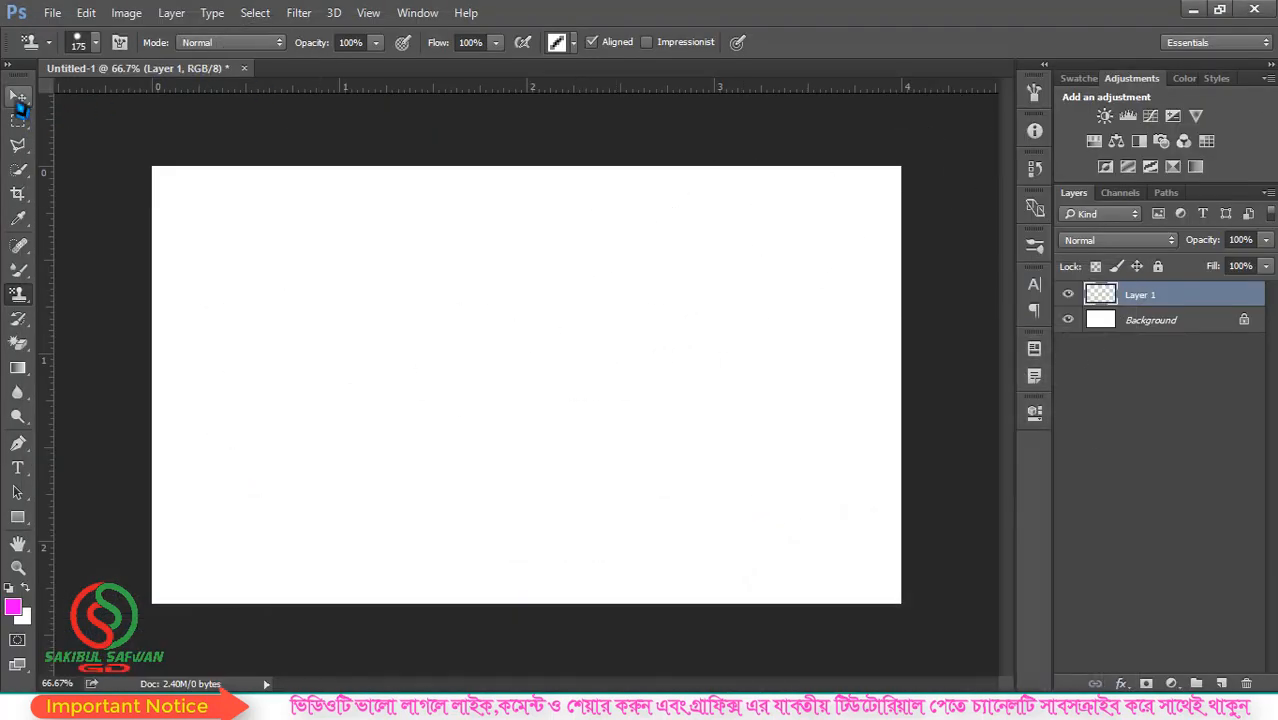
- Load the "rj all patten" pattern file into the Pattern Stamp tool's pattern library
right_click(17, 101)
right_click(24, 300)
left_click(106, 311)
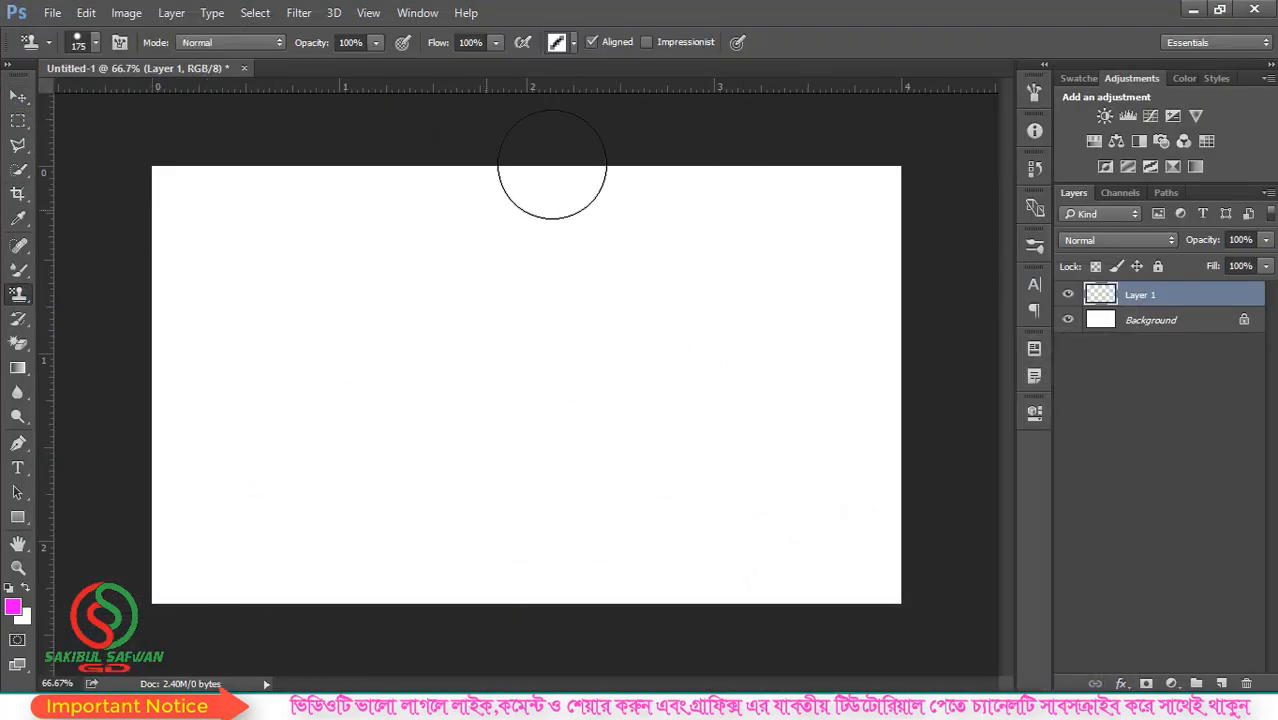
left_click(574, 45)
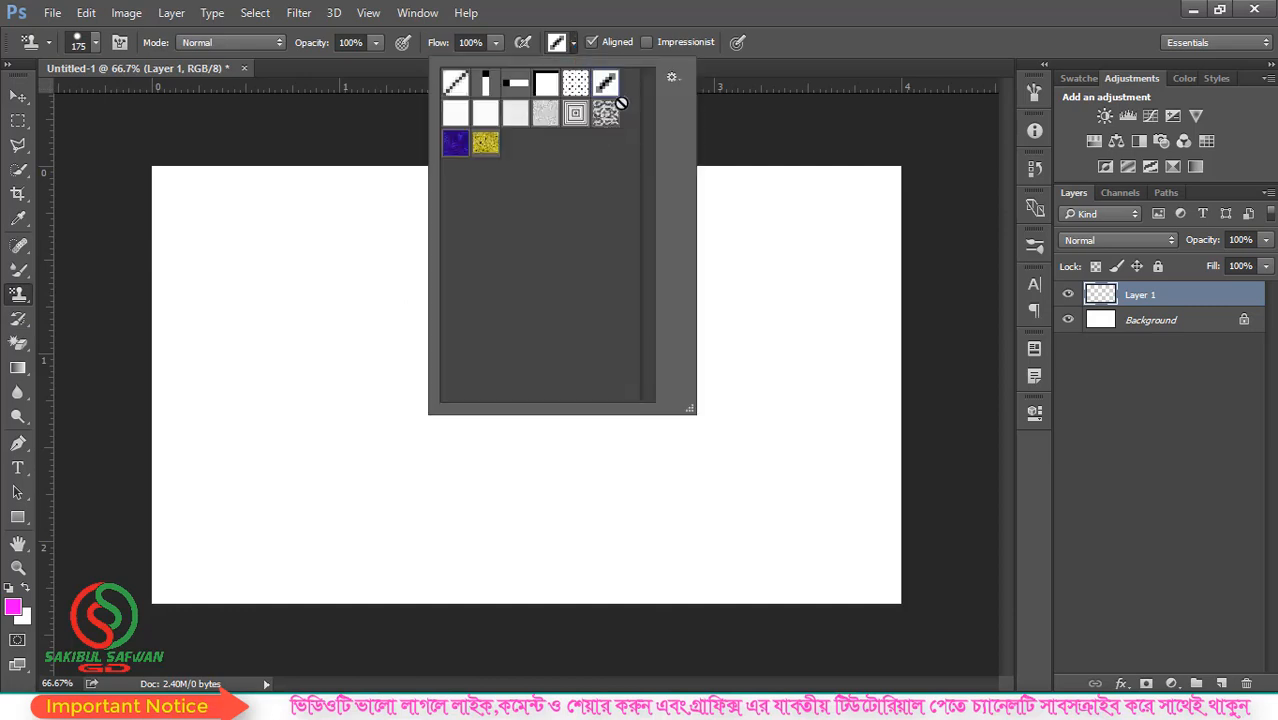
left_click(674, 79)
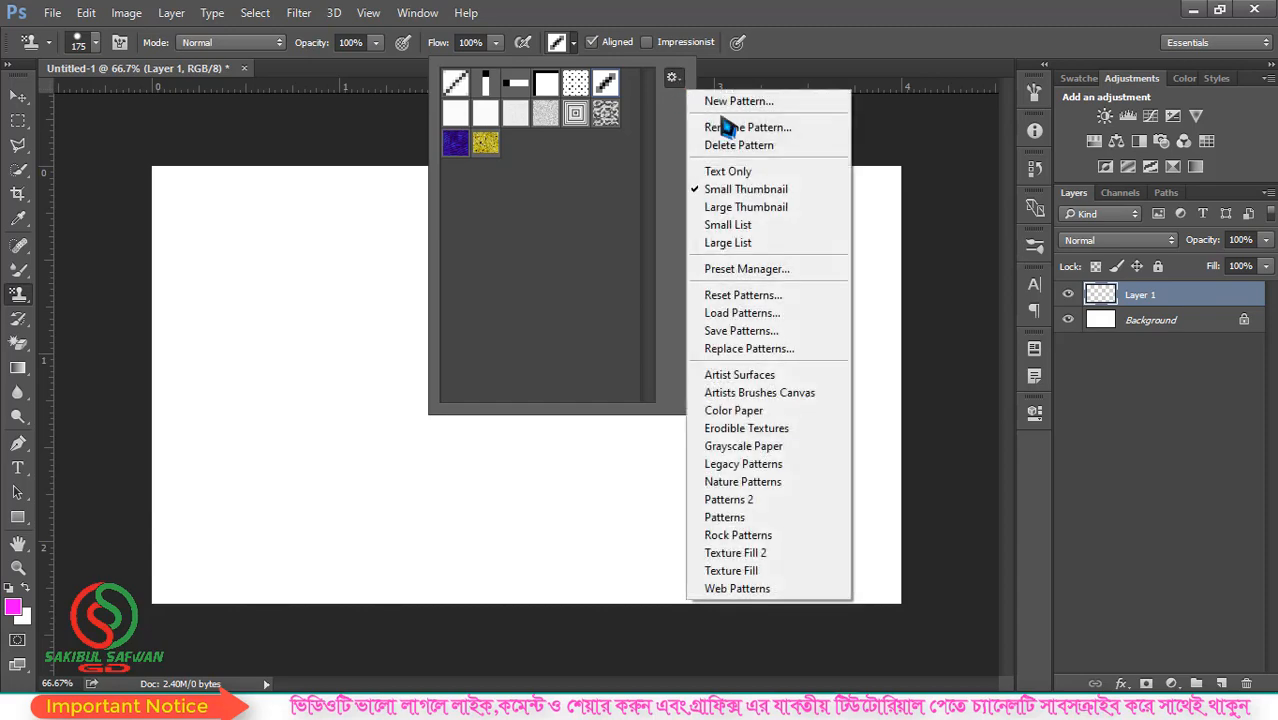
left_click(761, 319)
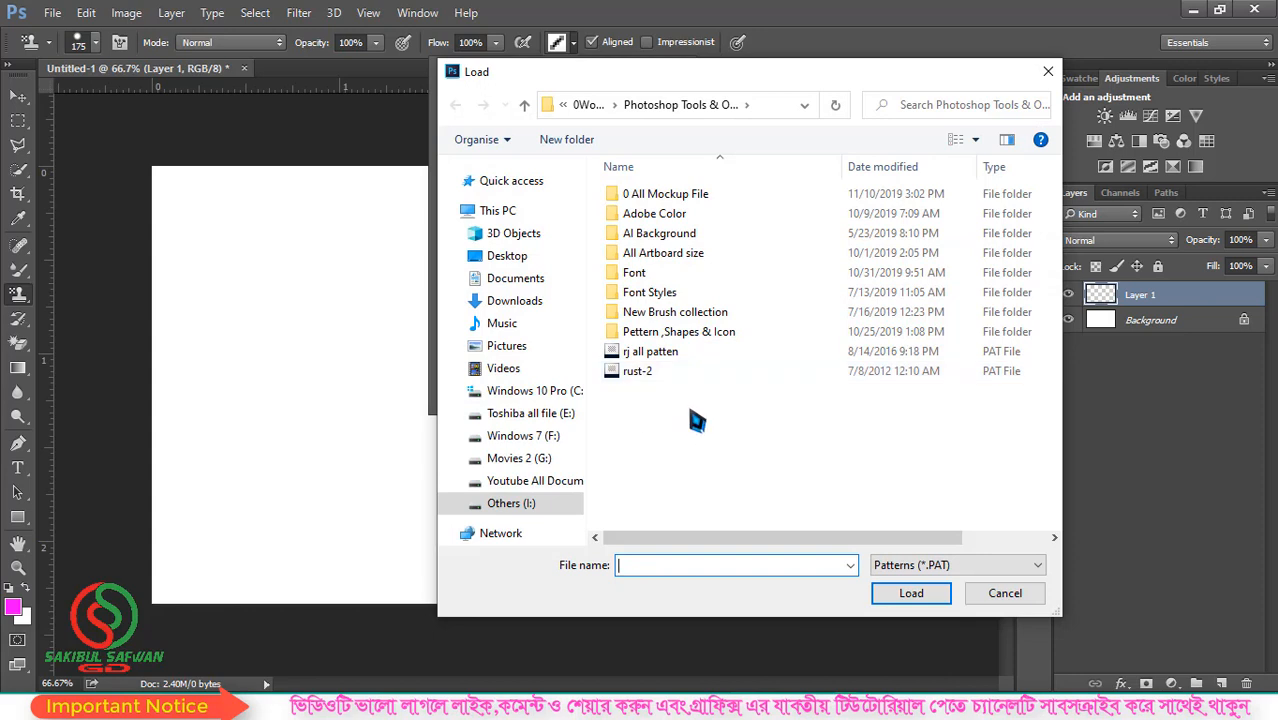
left_click(662, 370)
left_click(662, 356)
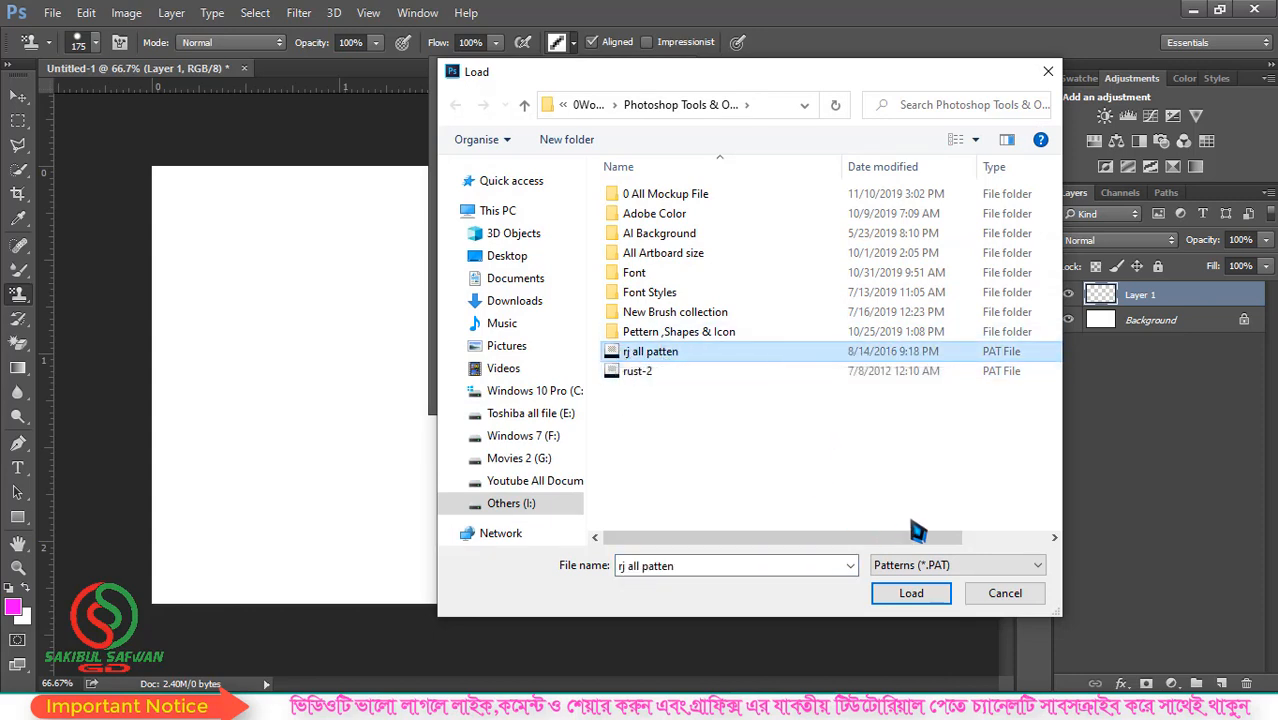
left_click(918, 600)
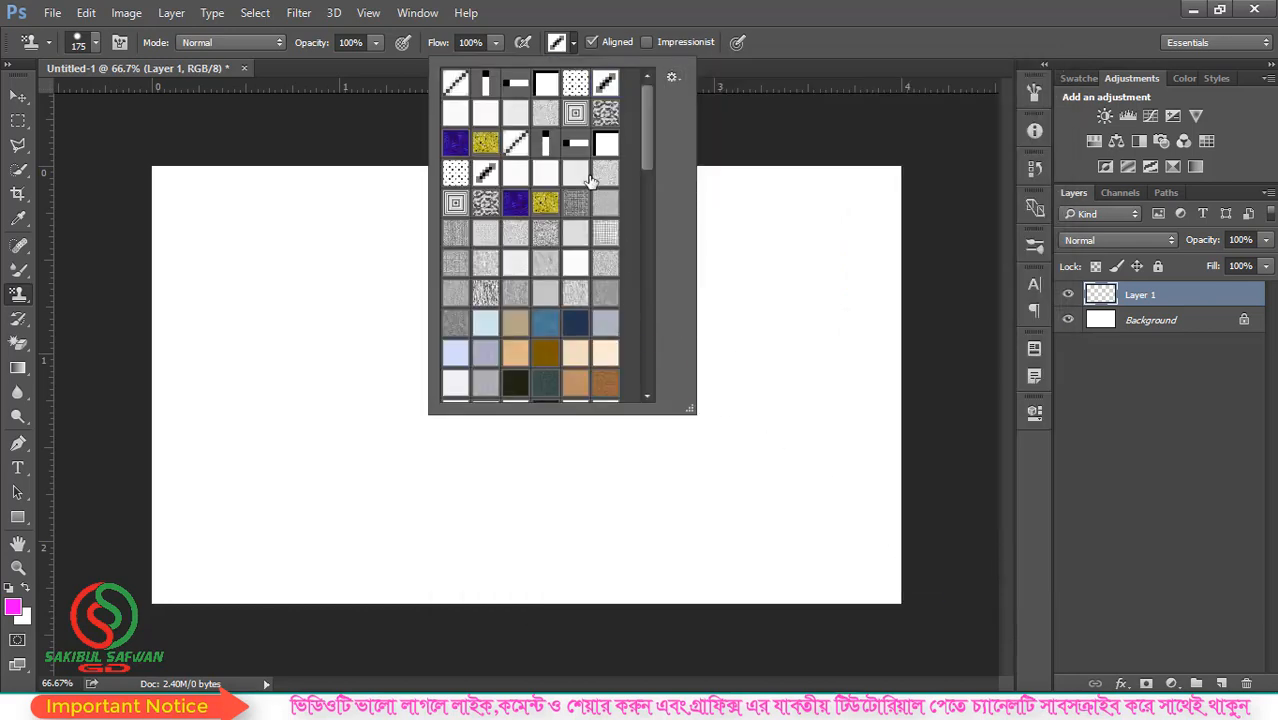
- Choose the purple flower pattern from the loaded set and paint the whole canvas with it on Layer 1
scroll(578, 248, "down", 8)
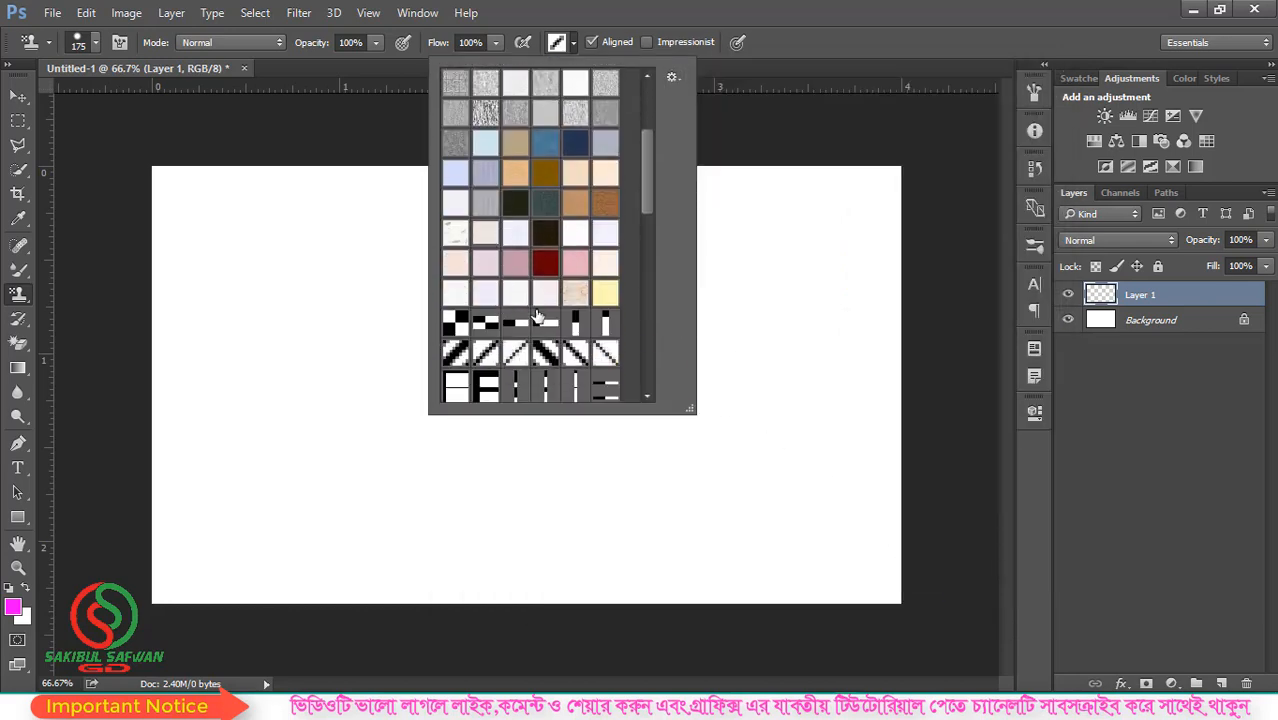
scroll(548, 330, "down", 6)
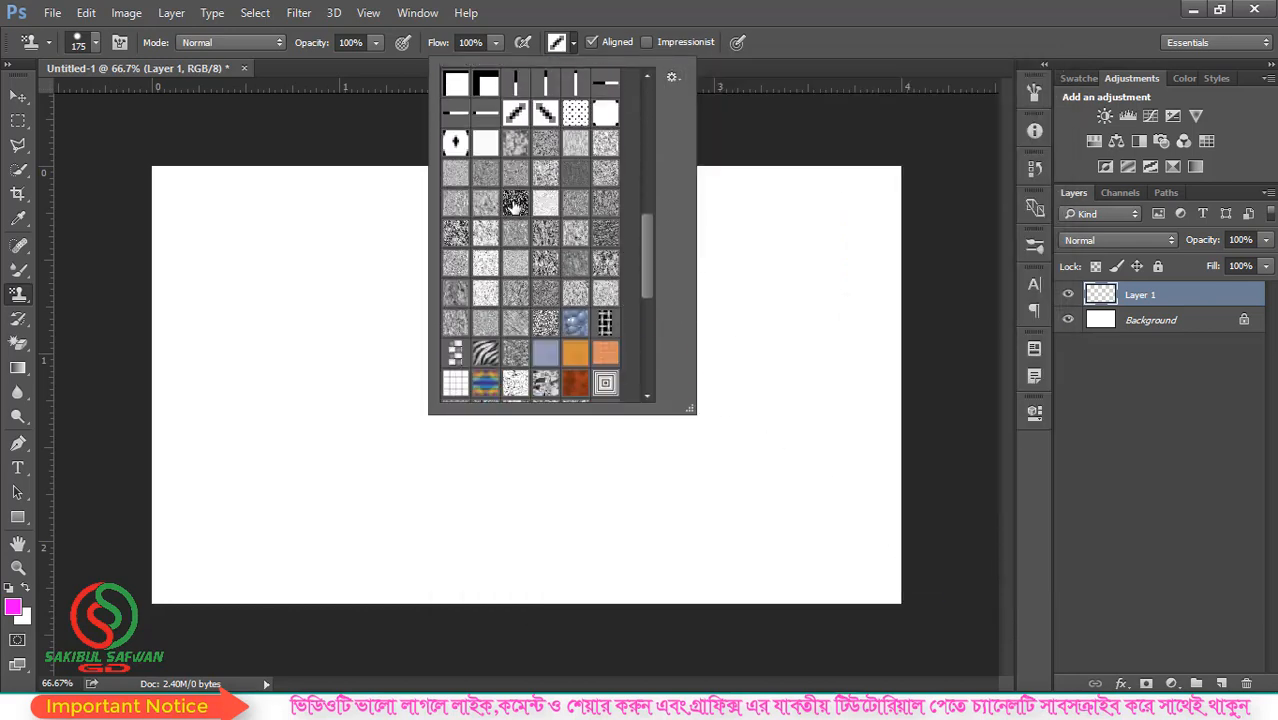
scroll(545, 290, "down", 4)
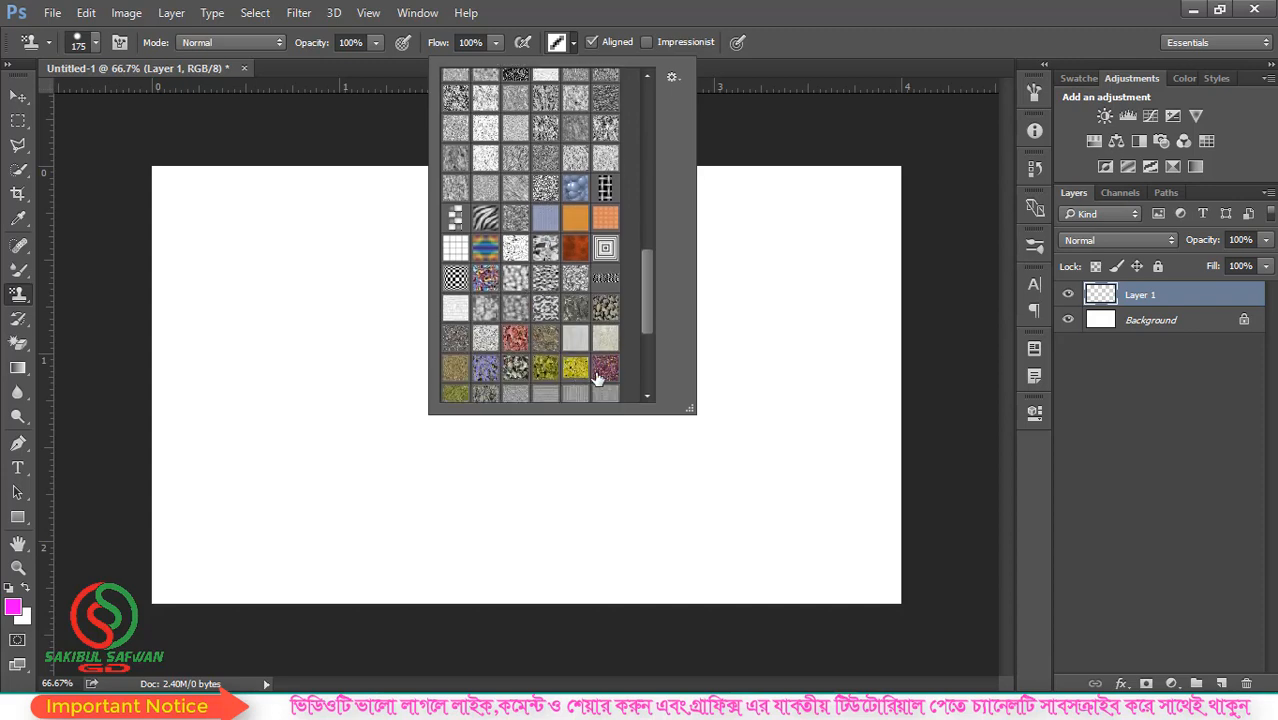
left_click(690, 219)
mouse_move(205, 222)
left_mouse_down()
mouse_move(499, 228)
mouse_move(870, 176)
mouse_move(180, 245)
mouse_move(907, 320)
mouse_move(391, 399)
mouse_move(786, 384)
mouse_move(60, 503)
mouse_move(799, 456)
mouse_move(850, 571)
mouse_move(900, 408)
mouse_move(685, 468)
mouse_move(195, 500)
mouse_move(210, 560)
mouse_move(607, 592)
mouse_move(918, 571)
mouse_move(480, 172)
mouse_move(265, 160)
mouse_move(209, 220)
left_mouse_up()
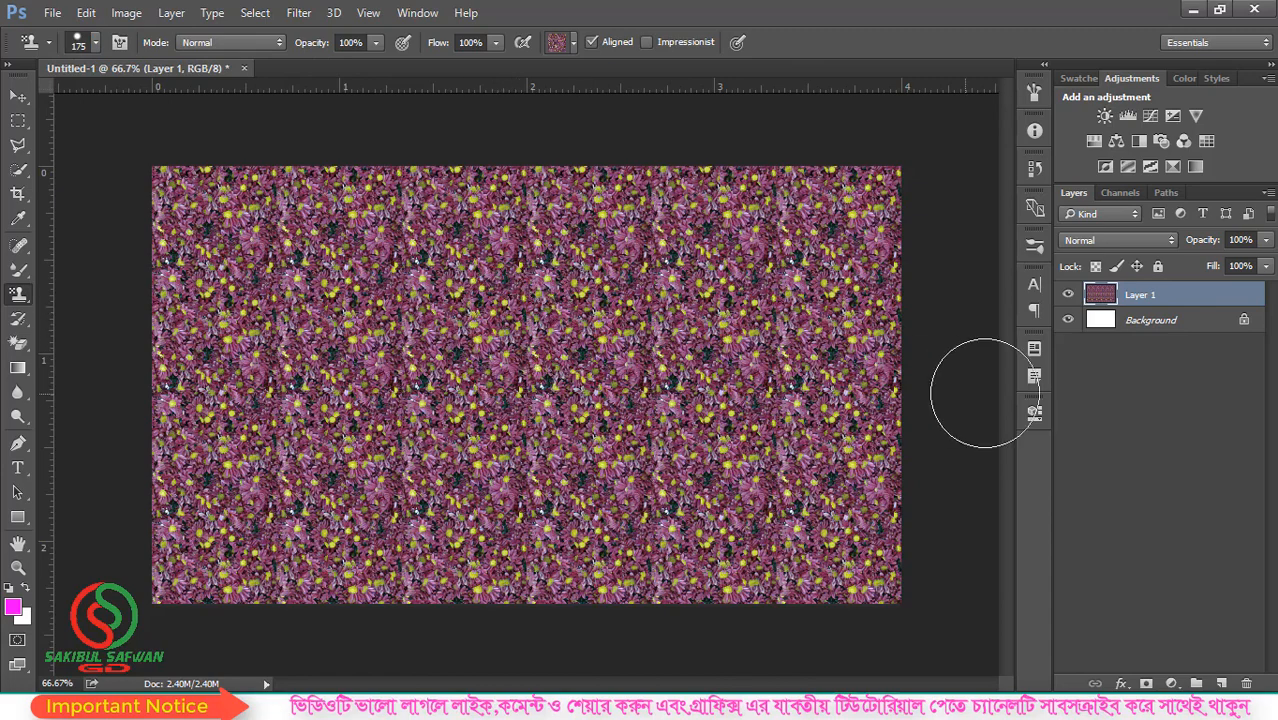
- Open the photo of the standing man in the blue T-shirt from the Desktop
left_click(52, 13)
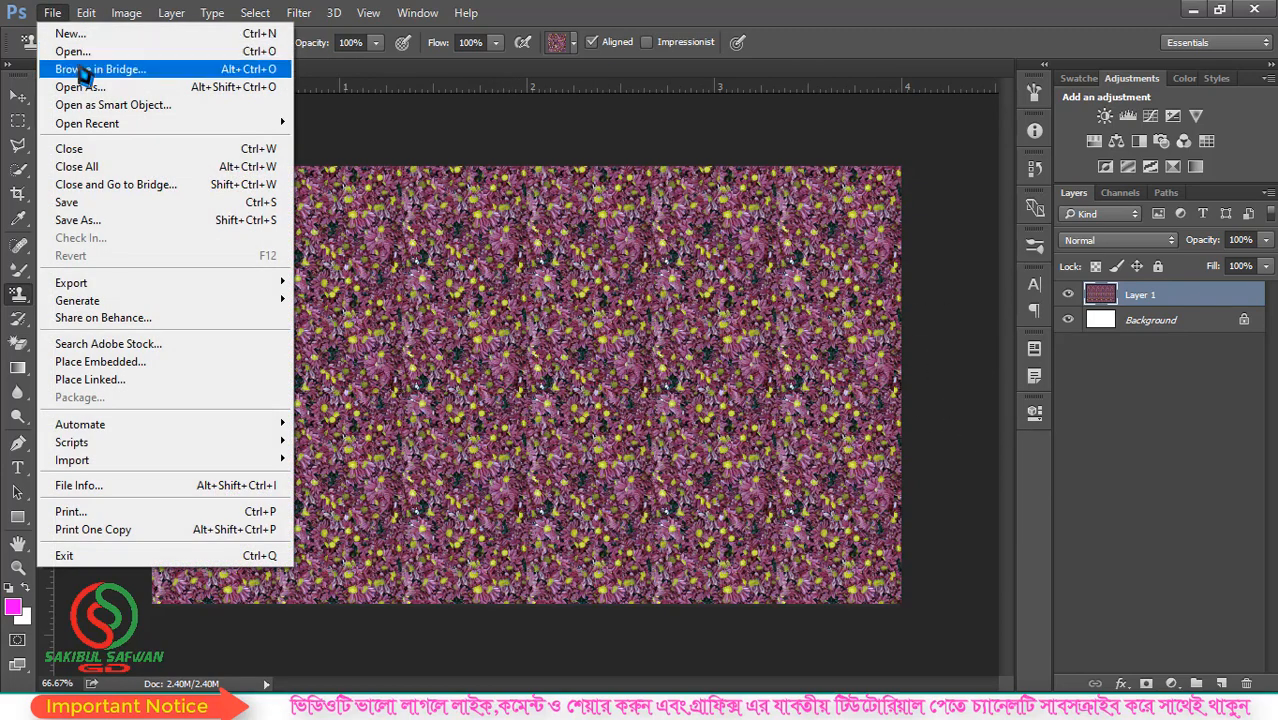
left_click(70, 48)
scroll(430, 280, "down", 2)
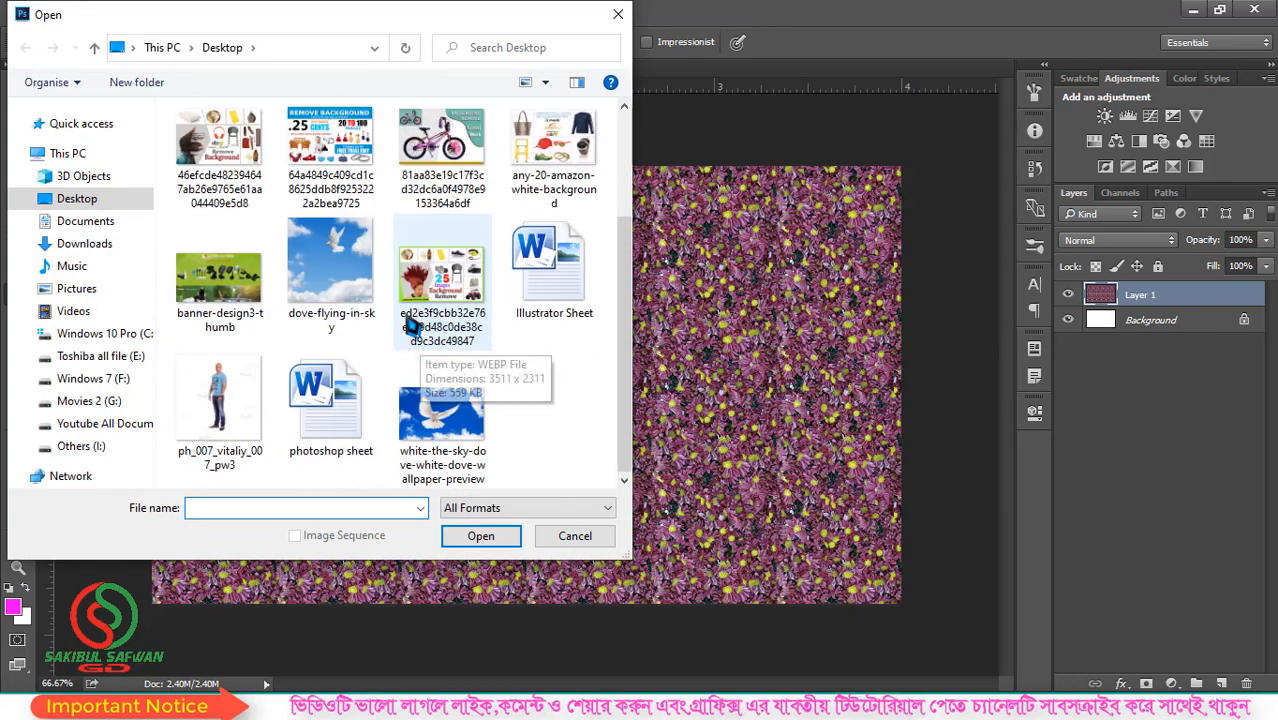
left_click(219, 400)
left_click(450, 536)
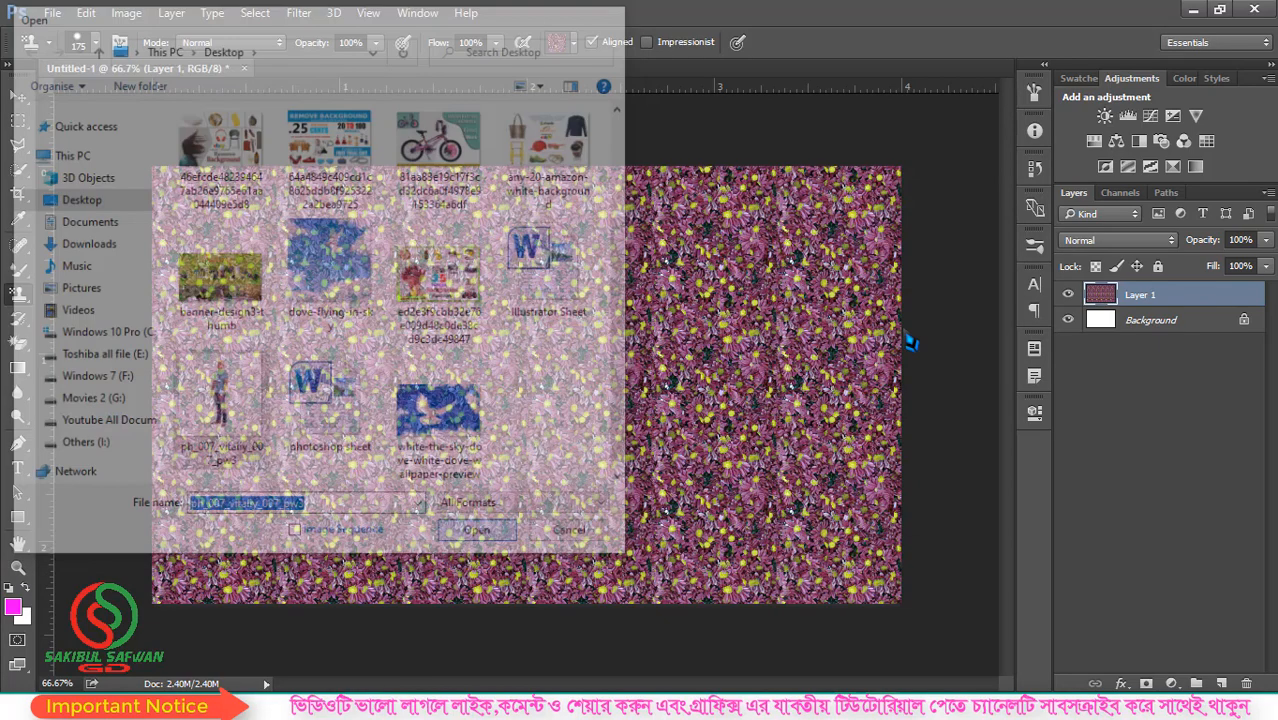
- Float the man's photo, copy it onto the flower pattern canvas near the middle, and close the source photo
left_click_drag(378, 68, 632, 192)
left_click(18, 96)
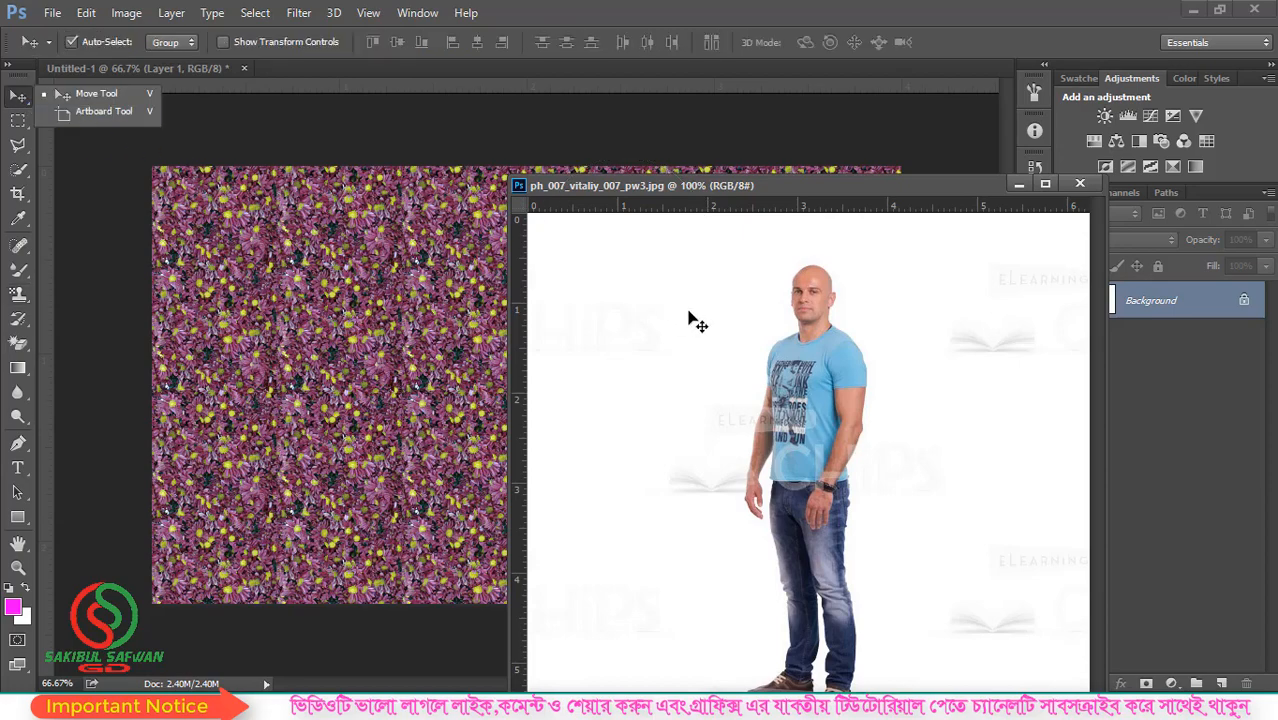
left_click_drag(688, 322, 377, 277)
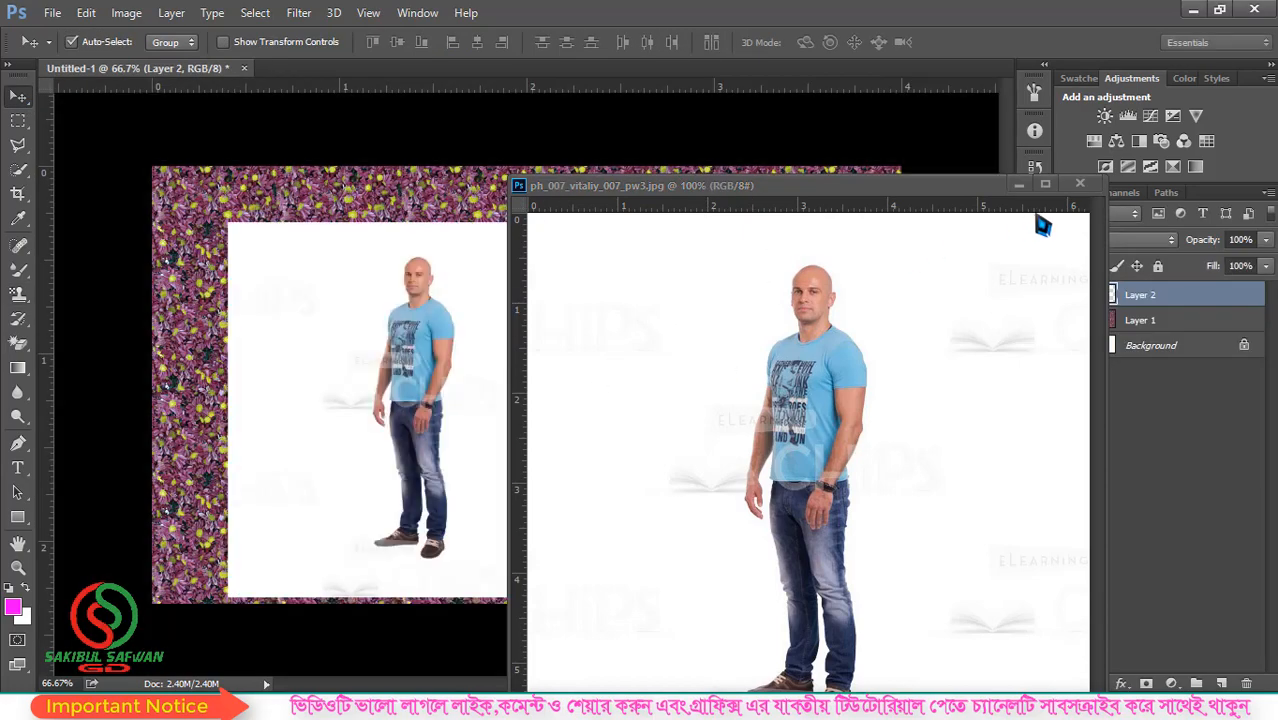
left_click(1080, 185)
left_click_drag(443, 345, 508, 348)
- Remove the white background around the man on Layer 2 with the Magic Eraser and move him down to the canvas's lower edge
right_click(18, 343)
left_click(95, 371)
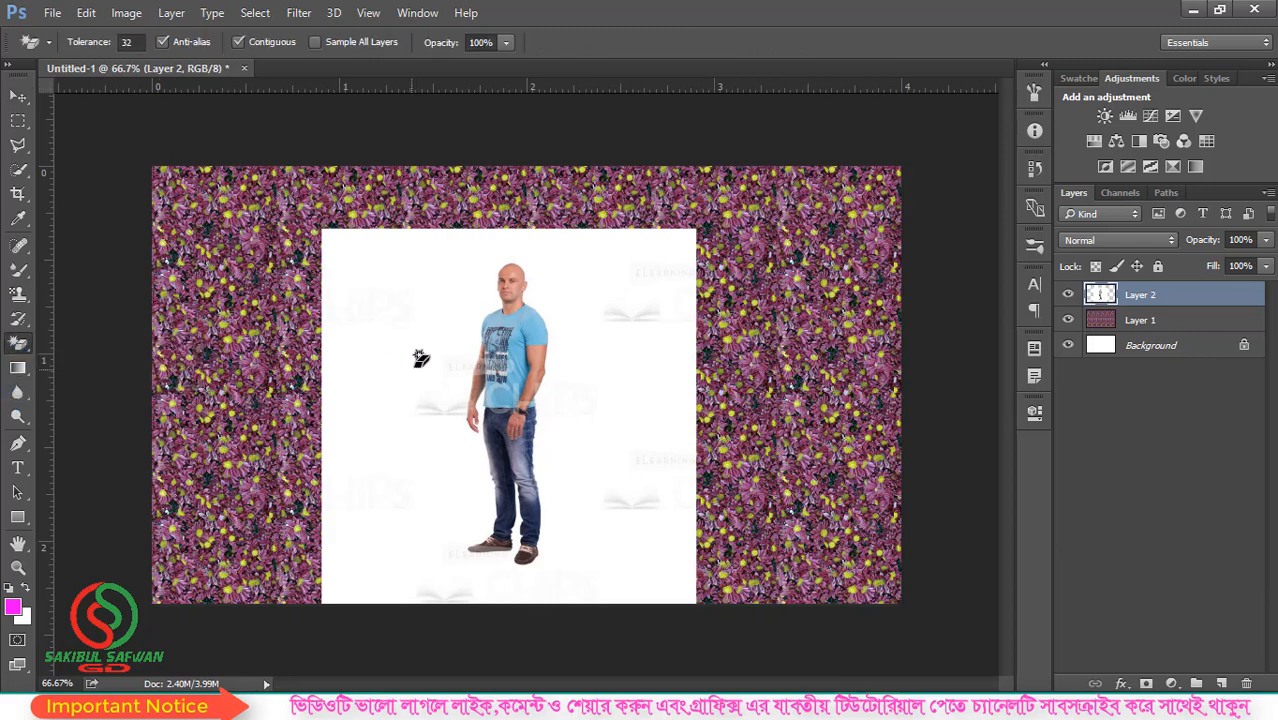
left_click(645, 372)
left_click(18, 95)
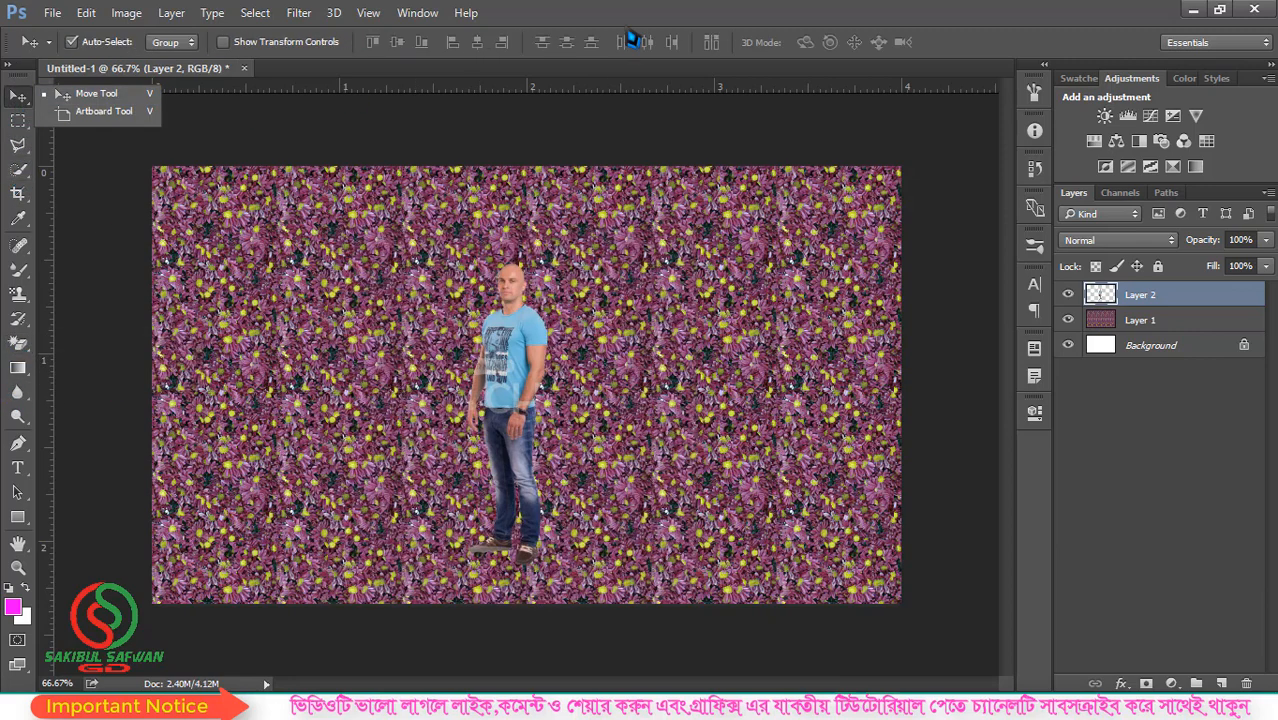
left_click_drag(505, 384, 505, 420)
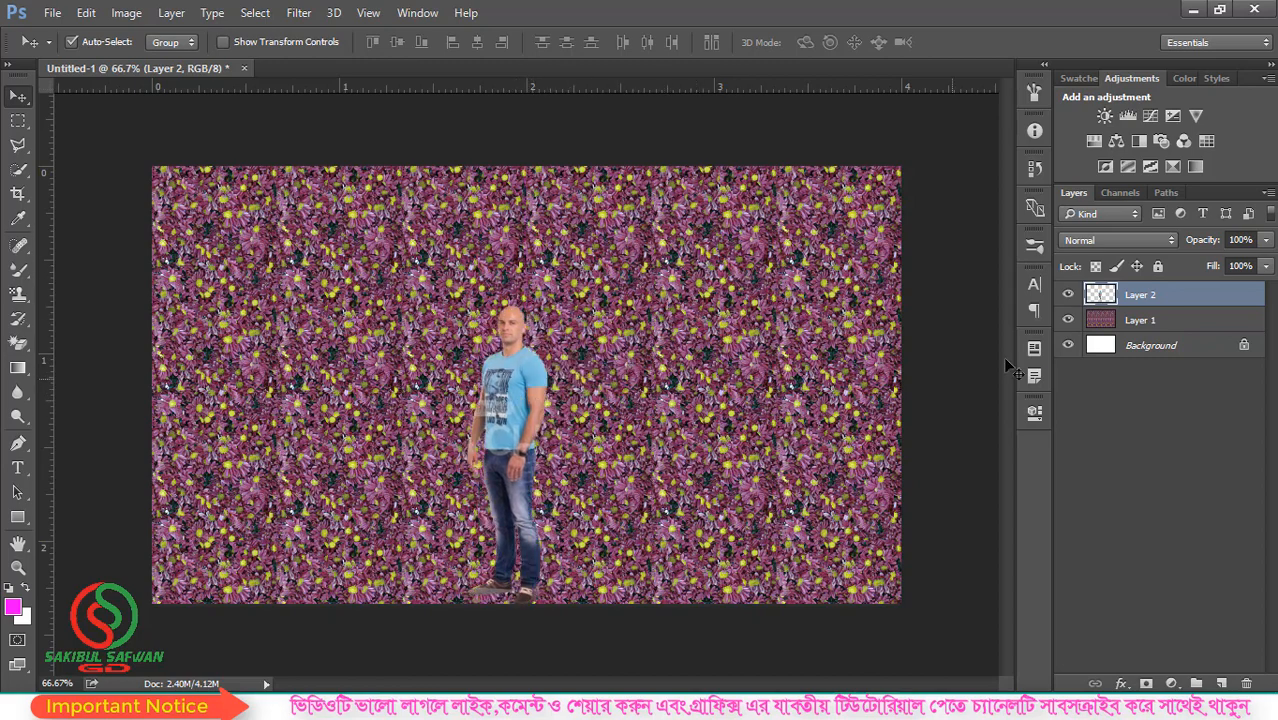
scroll(556, 408, "up", 1)
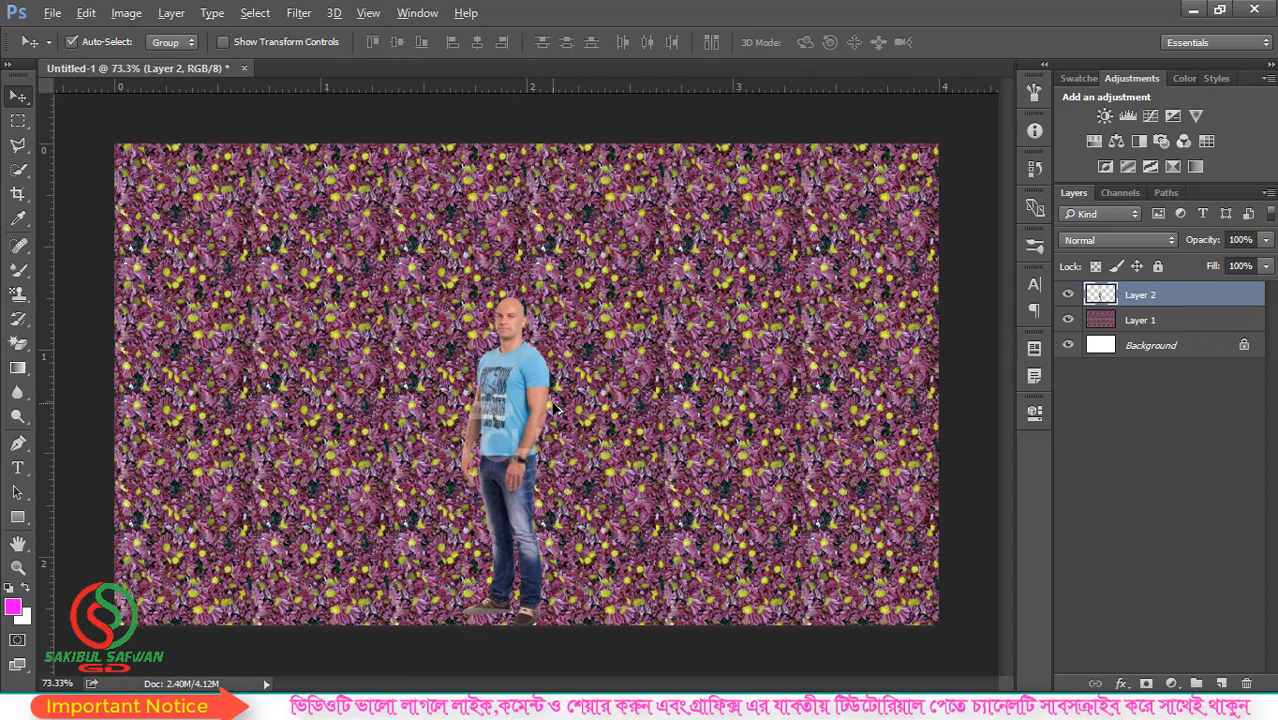
- Hide Layer 2 and Layer 1, and open Outdoors-man-portrait_(cropped) from the Desktop
left_click(1068, 294)
left_click(1068, 319)
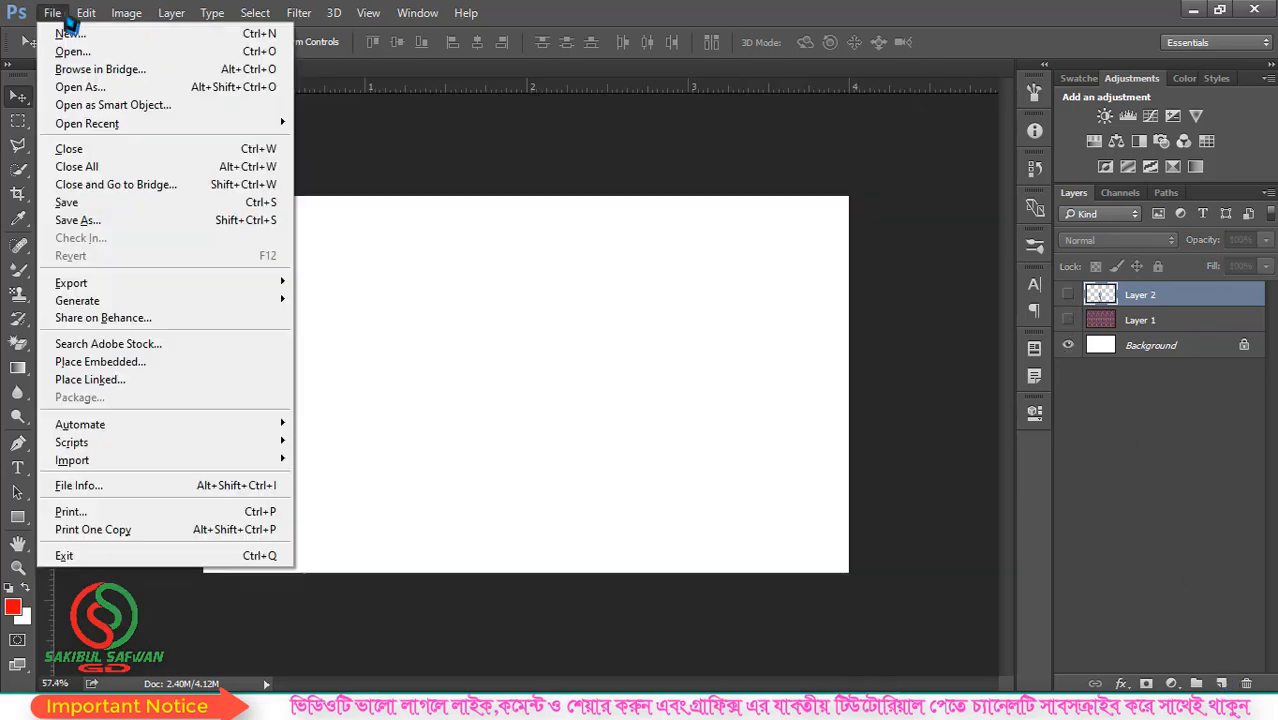
mouse_move(86, 12)
left_click(57, 49)
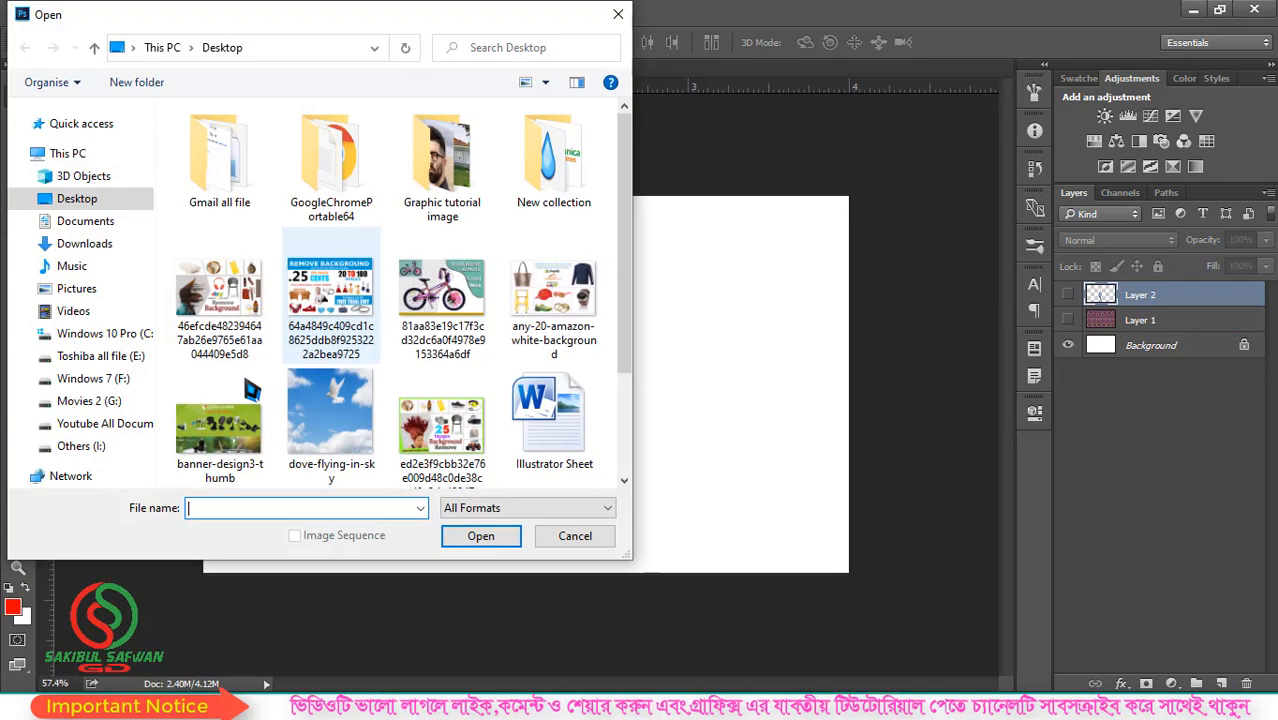
left_click(230, 405)
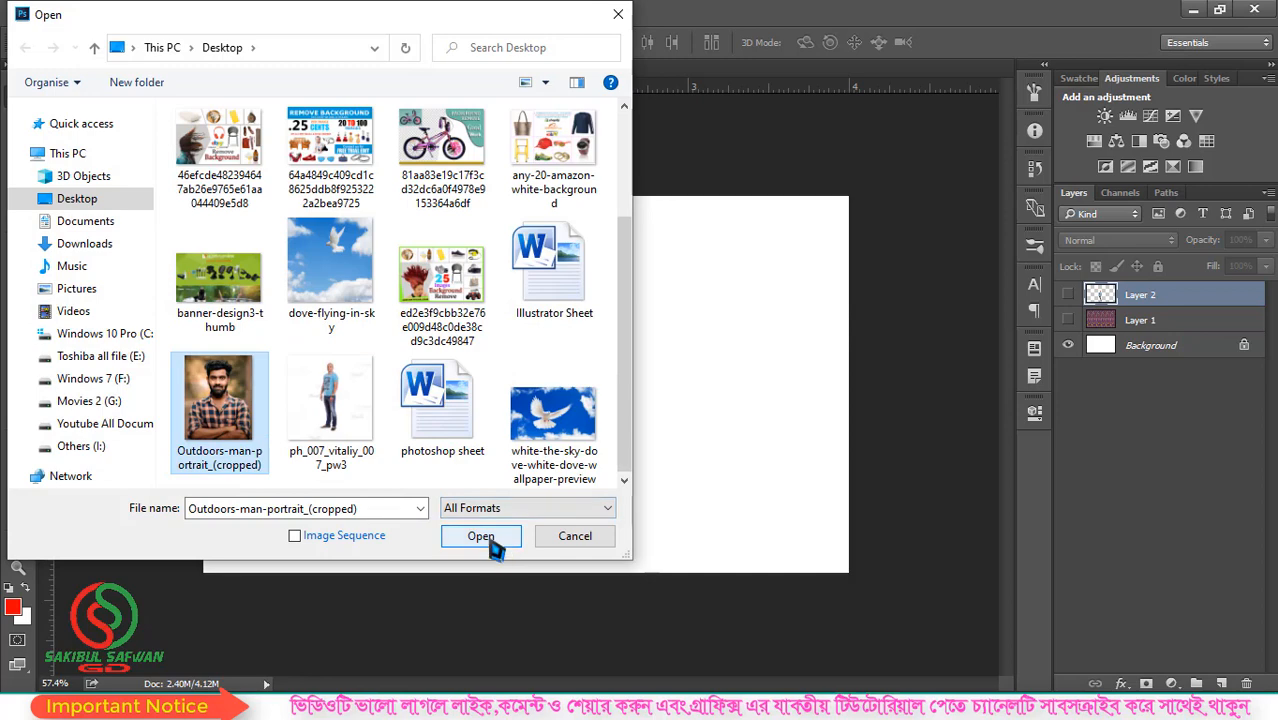
left_click(490, 540)
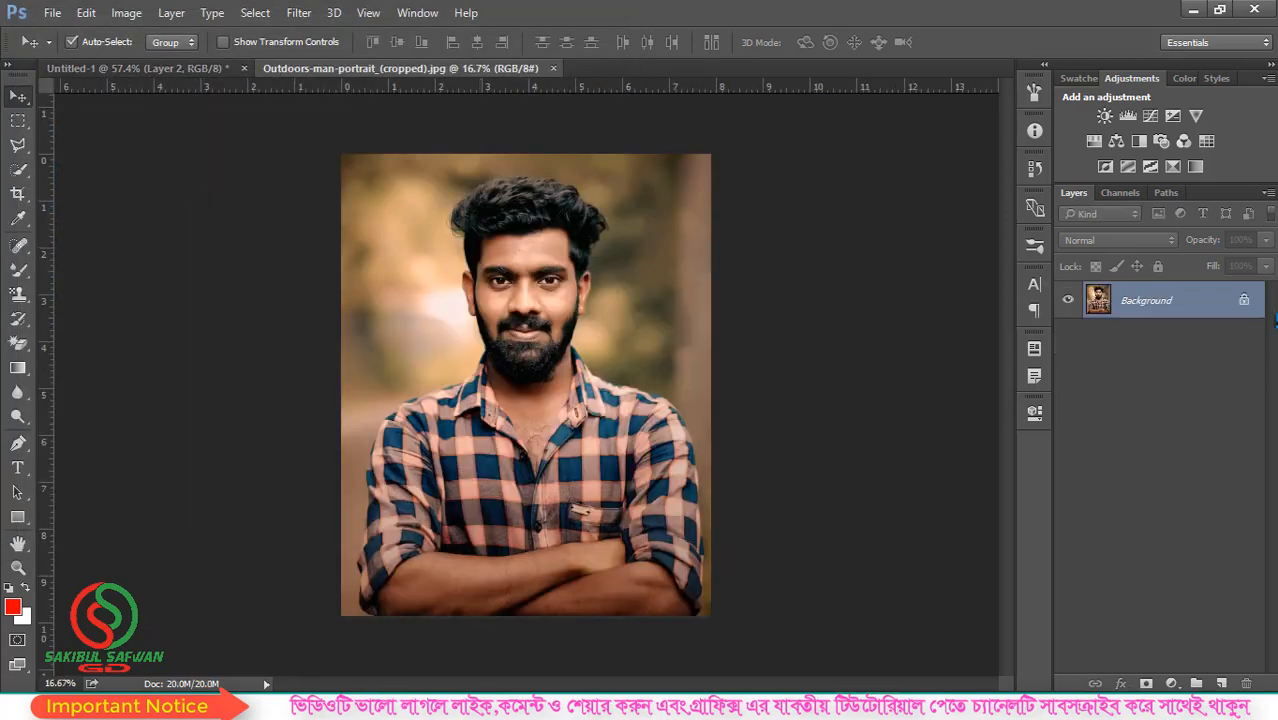
- Unlock the portrait's Background layer and add a 10 px red stroke inside its edges
left_click(1245, 302)
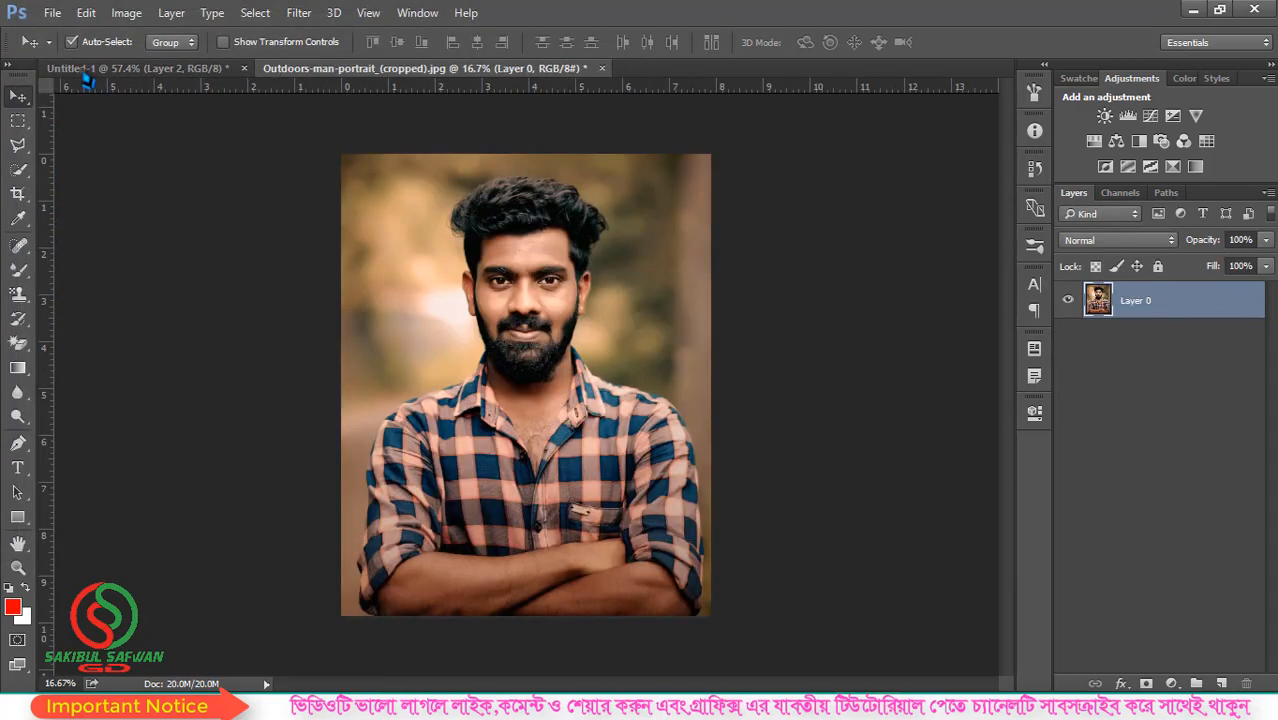
left_click(94, 17)
left_click(177, 276)
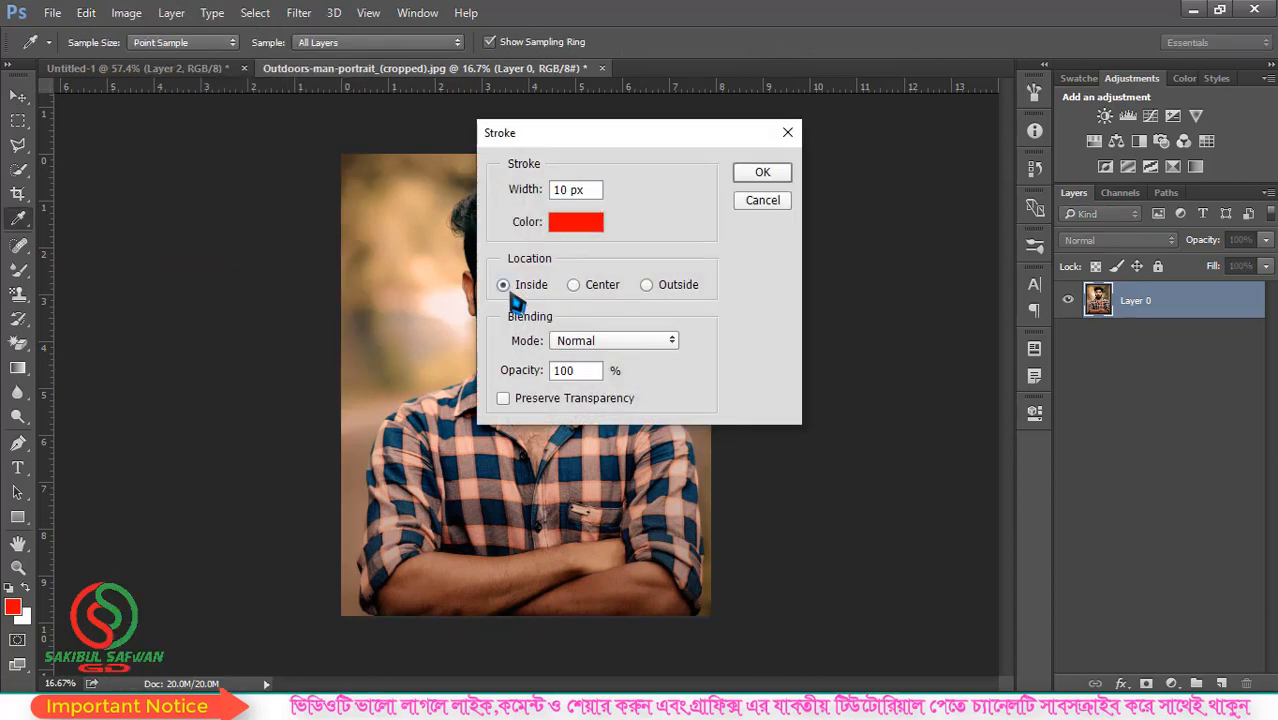
left_click(762, 173)
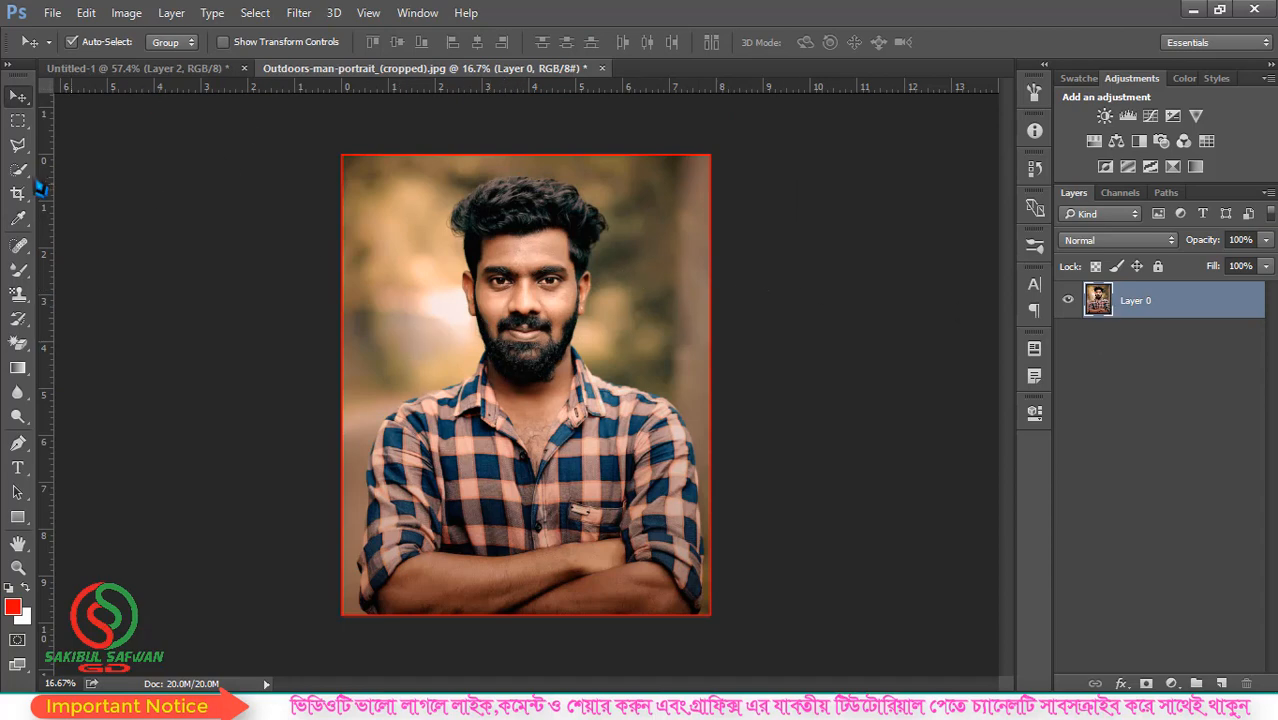
- Select the whole portrait with the Rectangular Marquee tool and define it as a pattern named Design
left_click(18, 120)
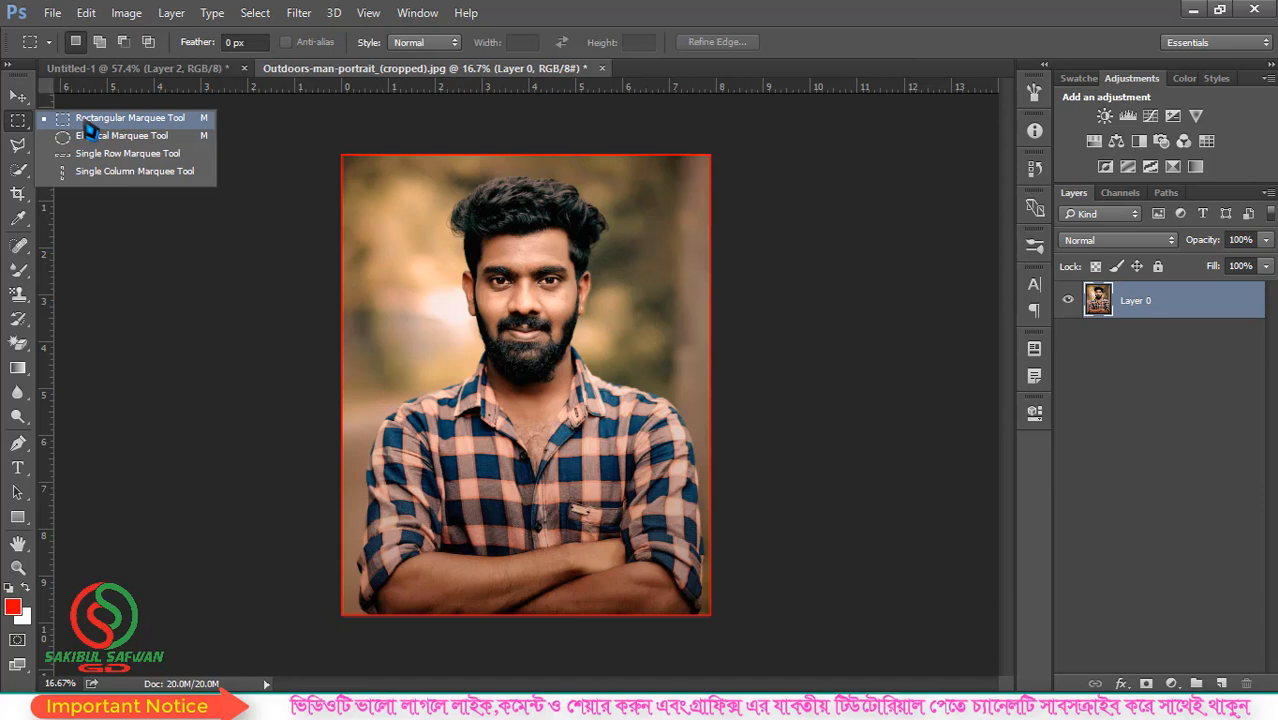
left_click(85, 120)
left_click_drag(325, 138, 757, 676)
left_click(86, 12)
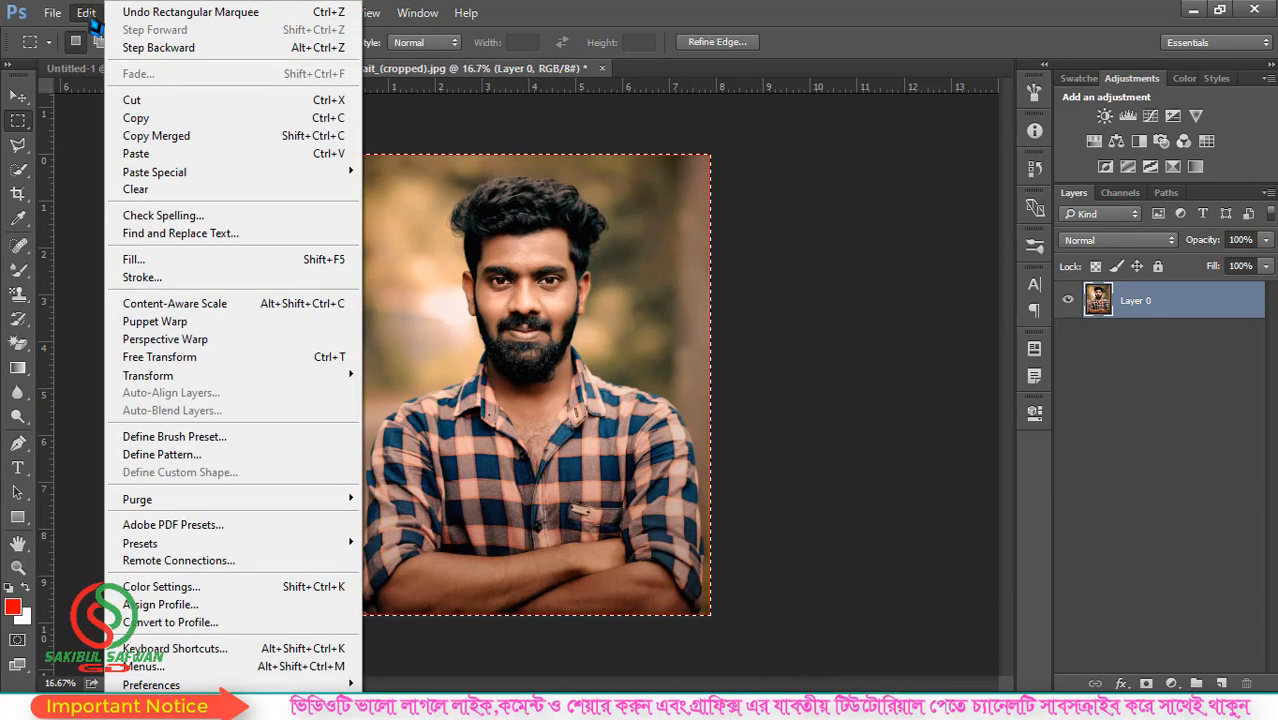
left_click(222, 458)
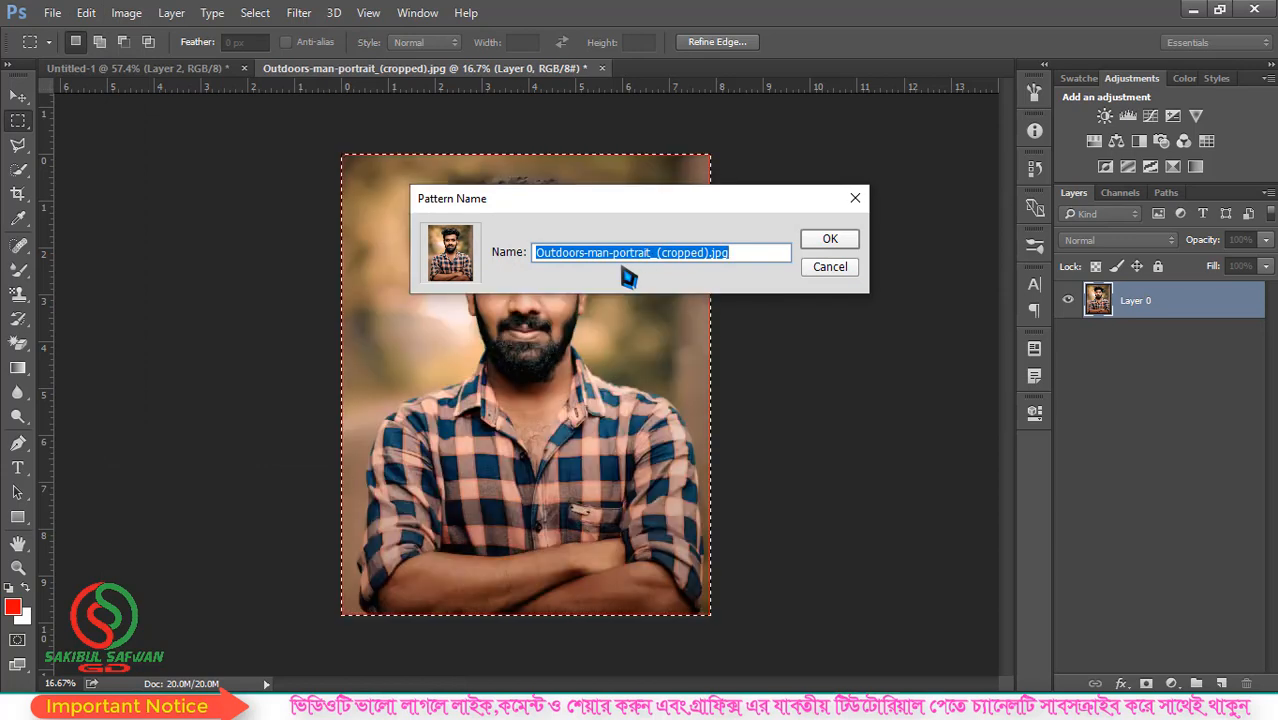
type("Design")
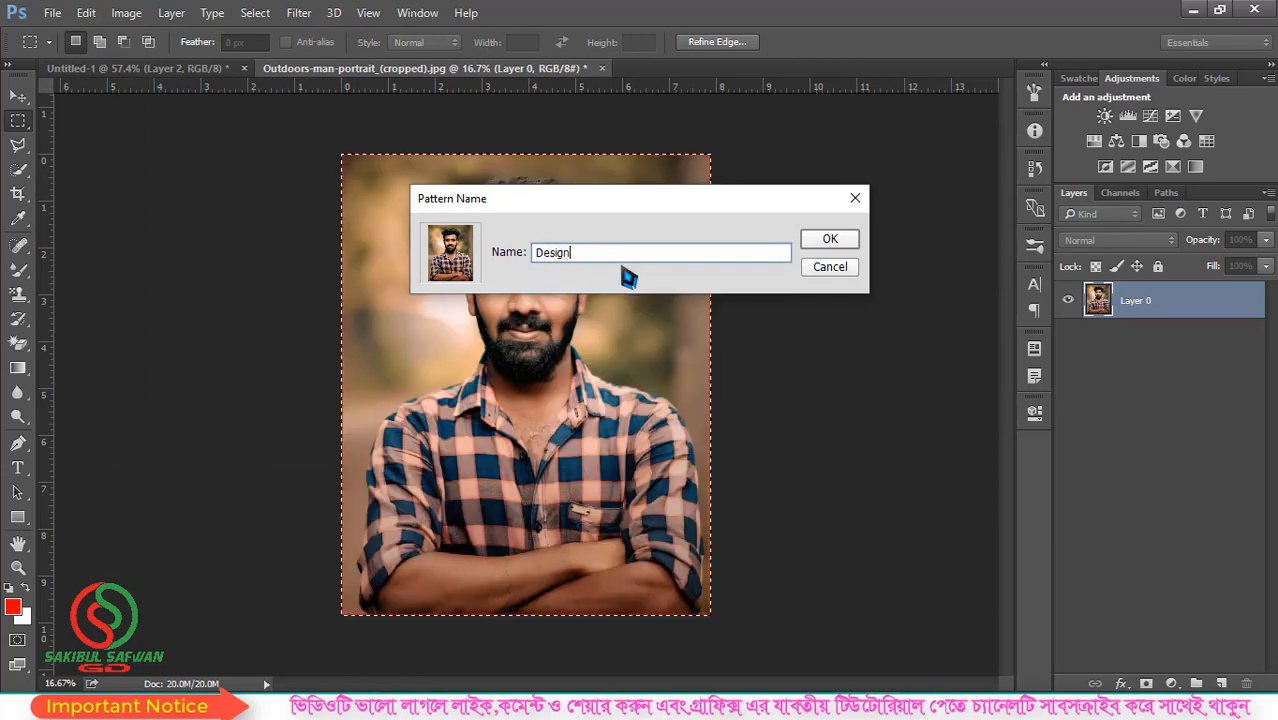
left_click(827, 240)
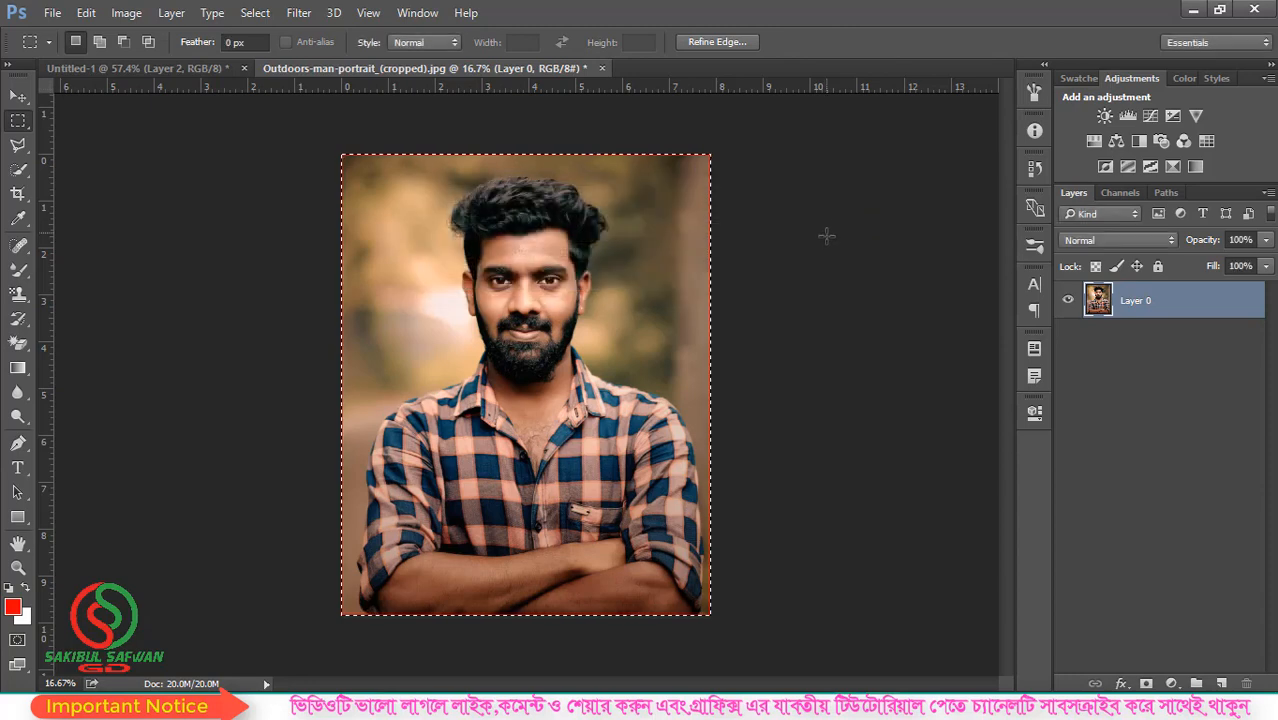
- Close the portrait without saving and choose its Design pattern for the Pattern Stamp tool
left_click(601, 68)
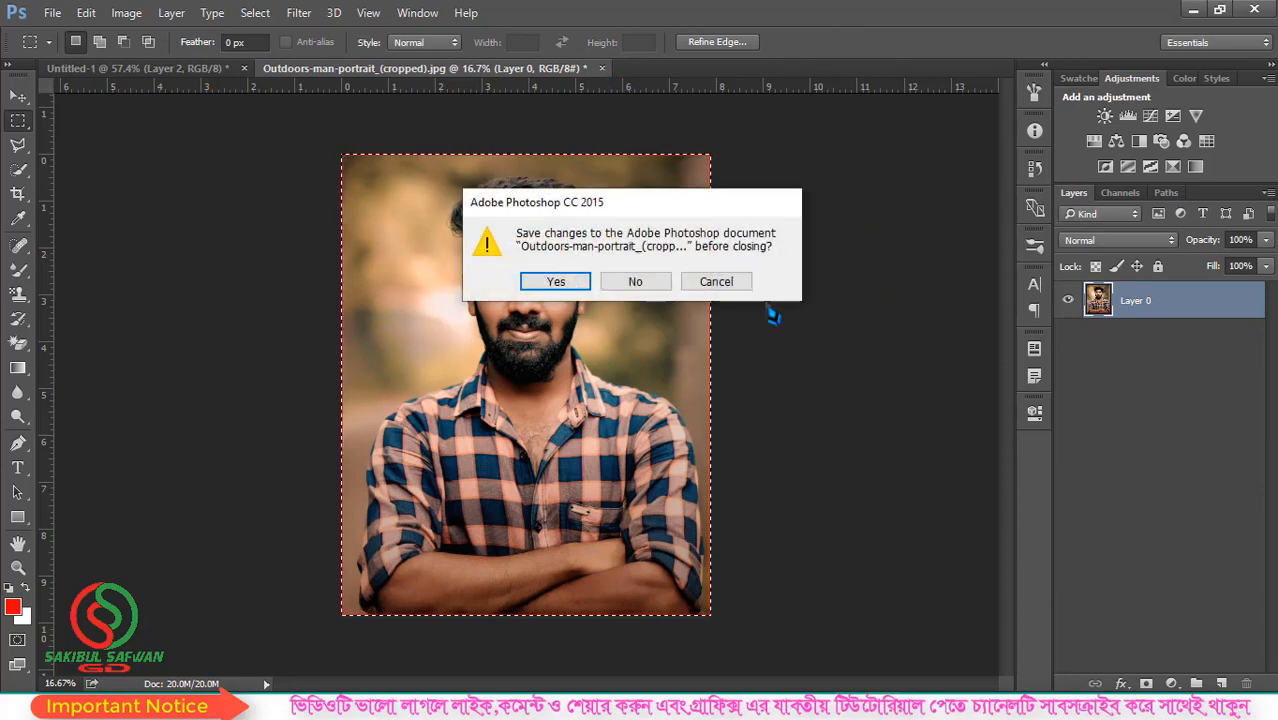
left_click(635, 281)
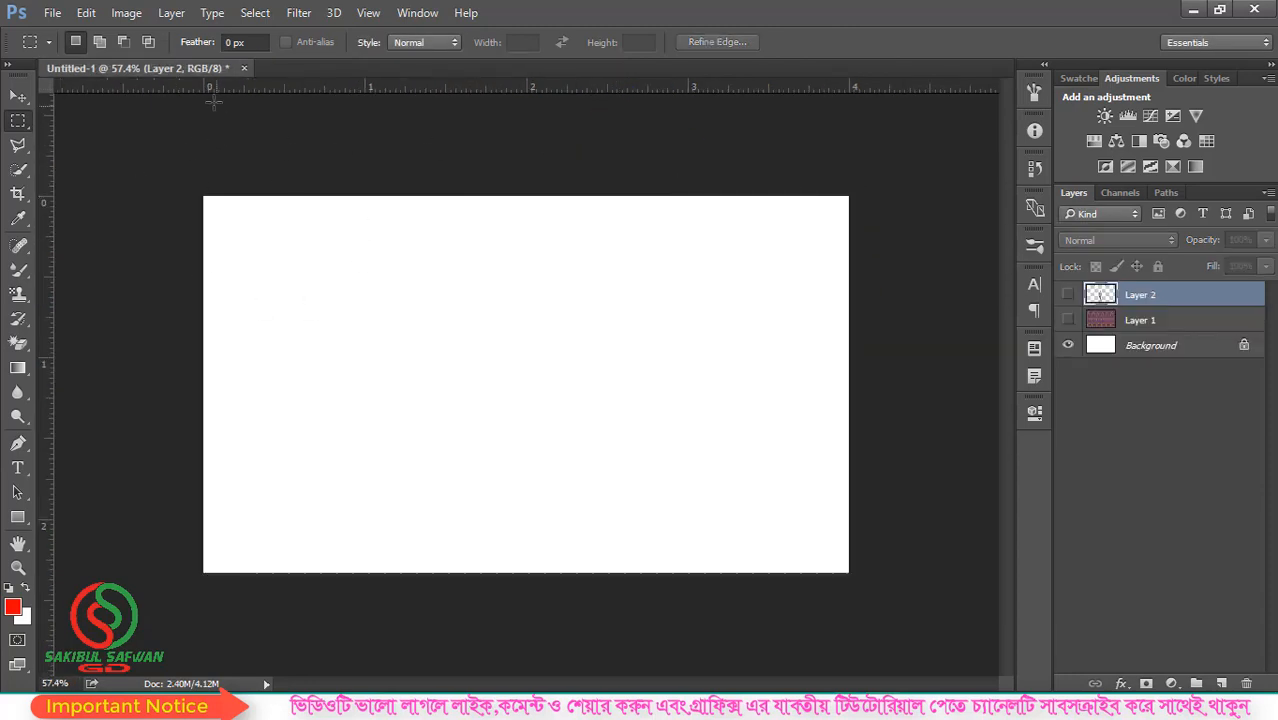
left_click_drag(18, 294, 77, 330)
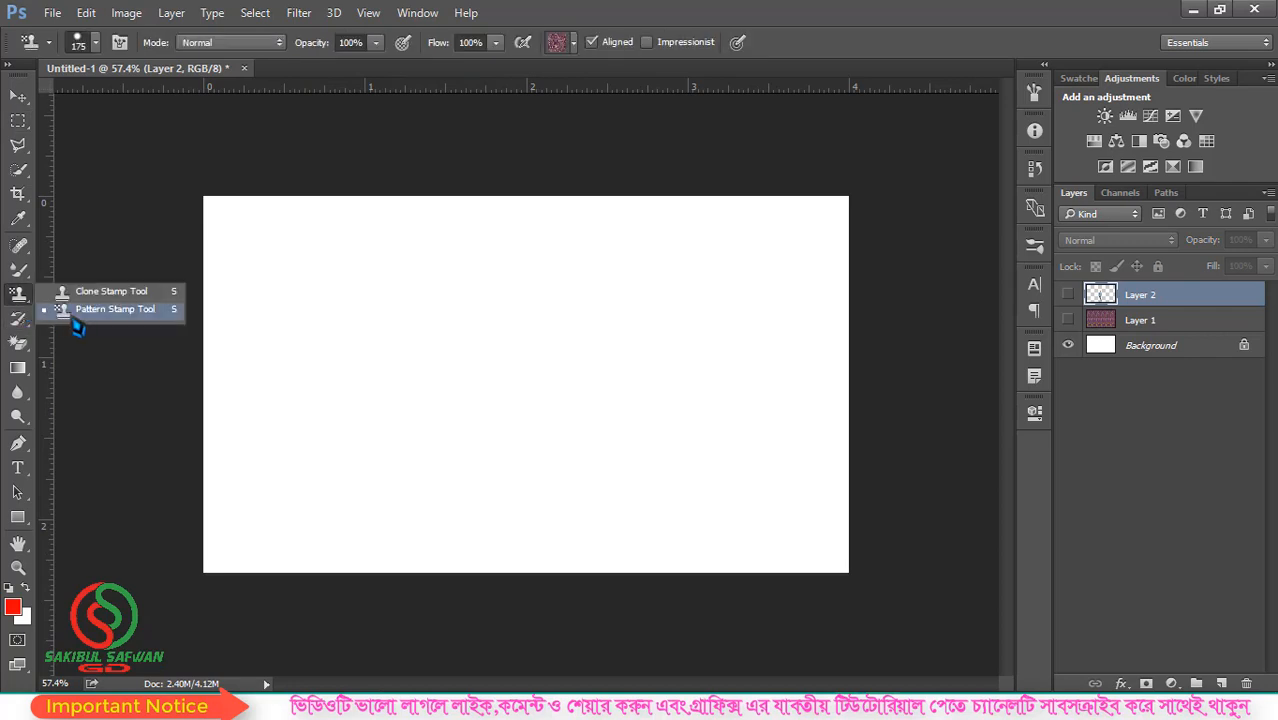
left_click(129, 312)
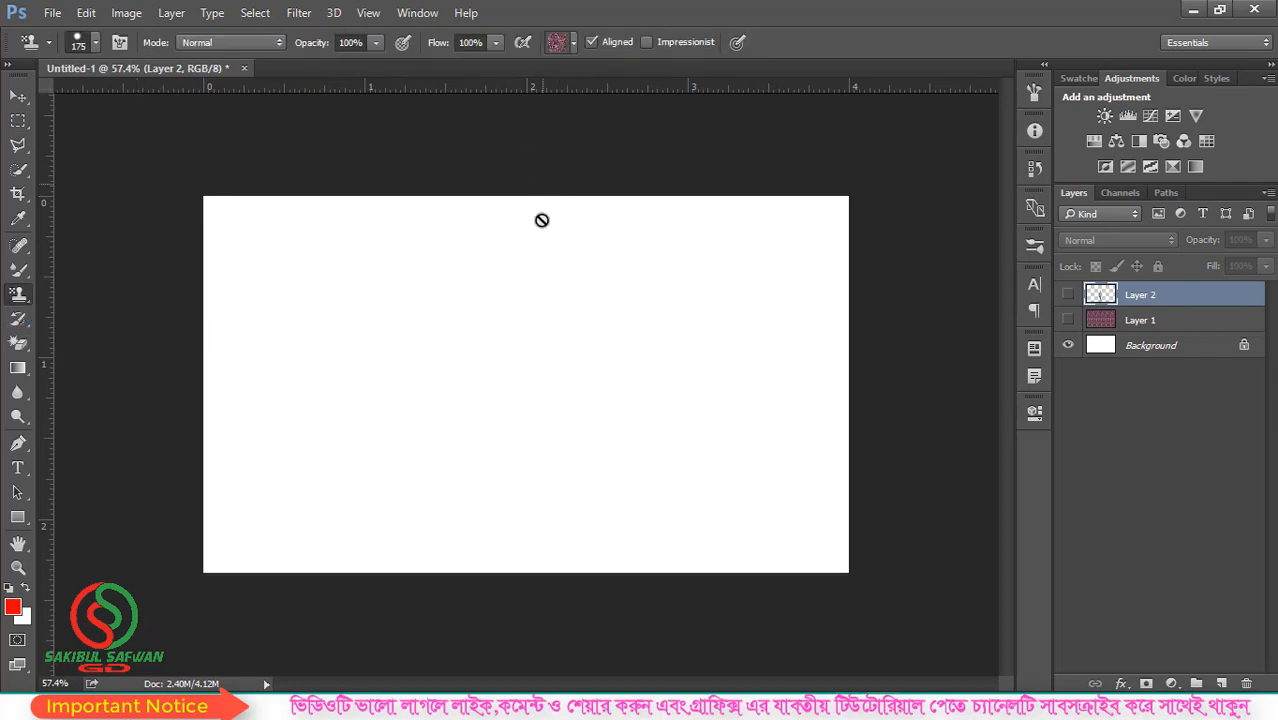
left_click(573, 43)
scroll(612, 305, "down", 1)
left_click_drag(656, 320, 660, 395)
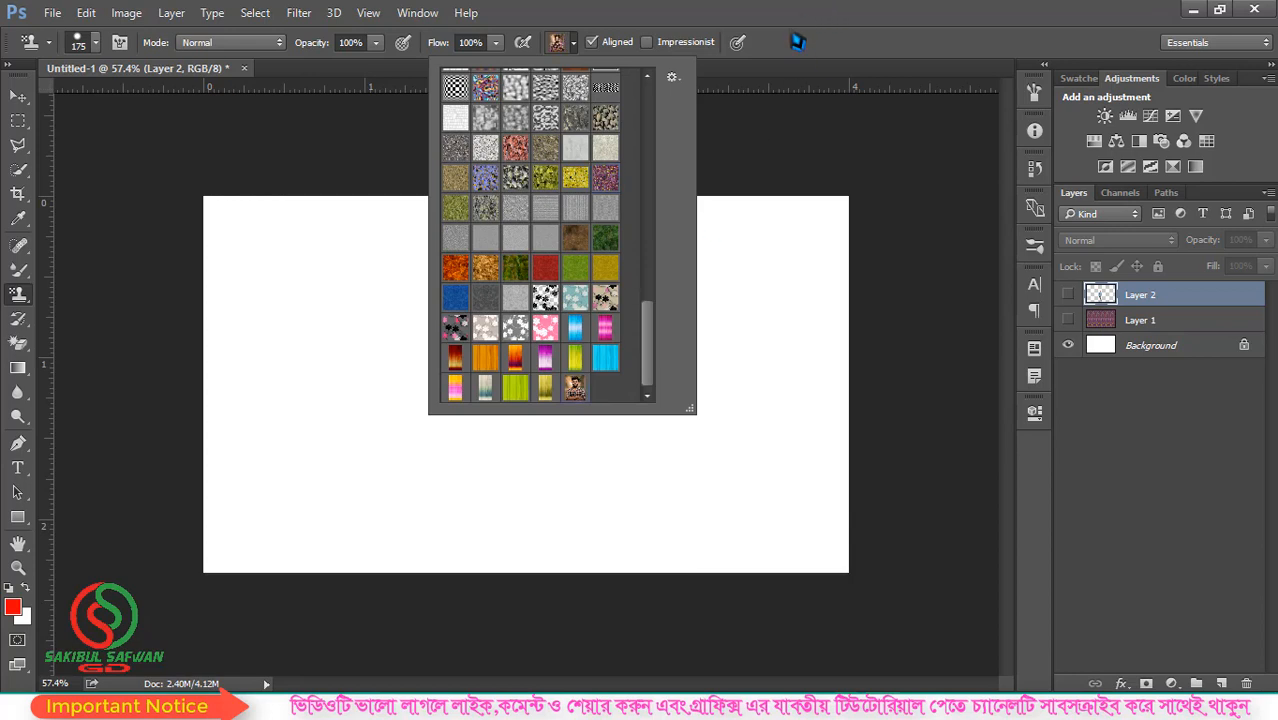
left_click(770, 26)
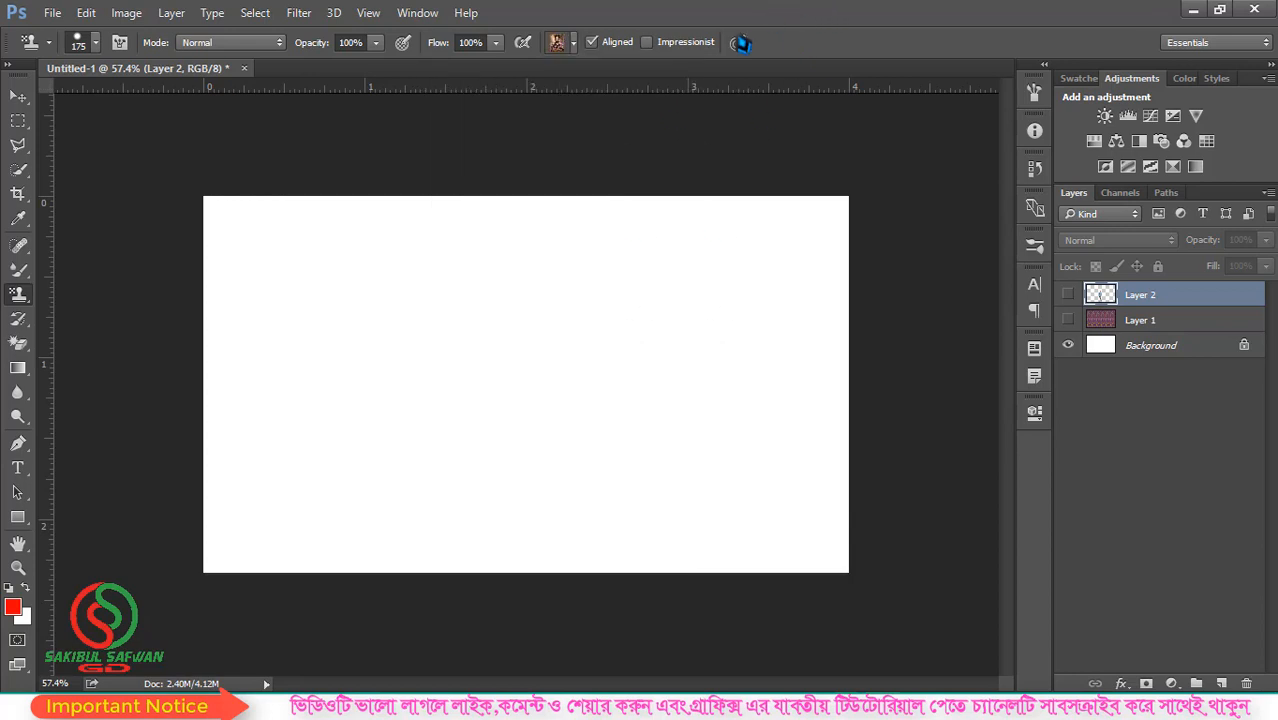
left_click(95, 42)
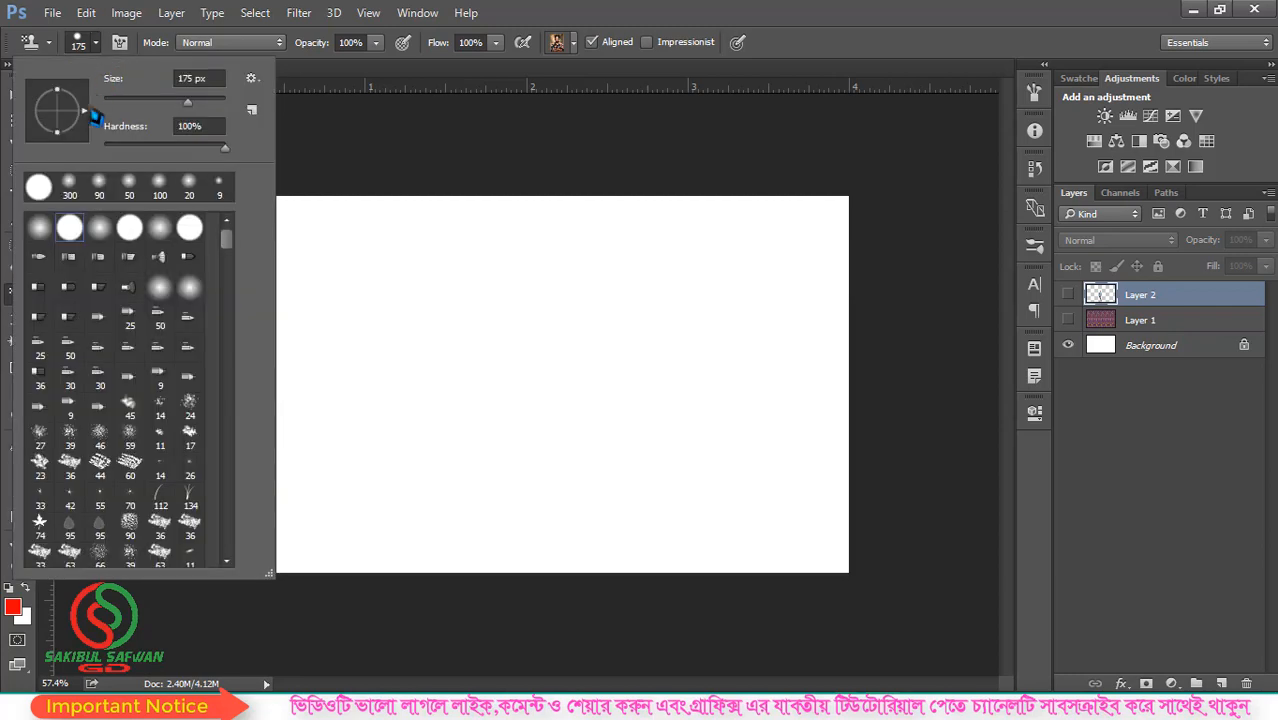
left_click(605, 46)
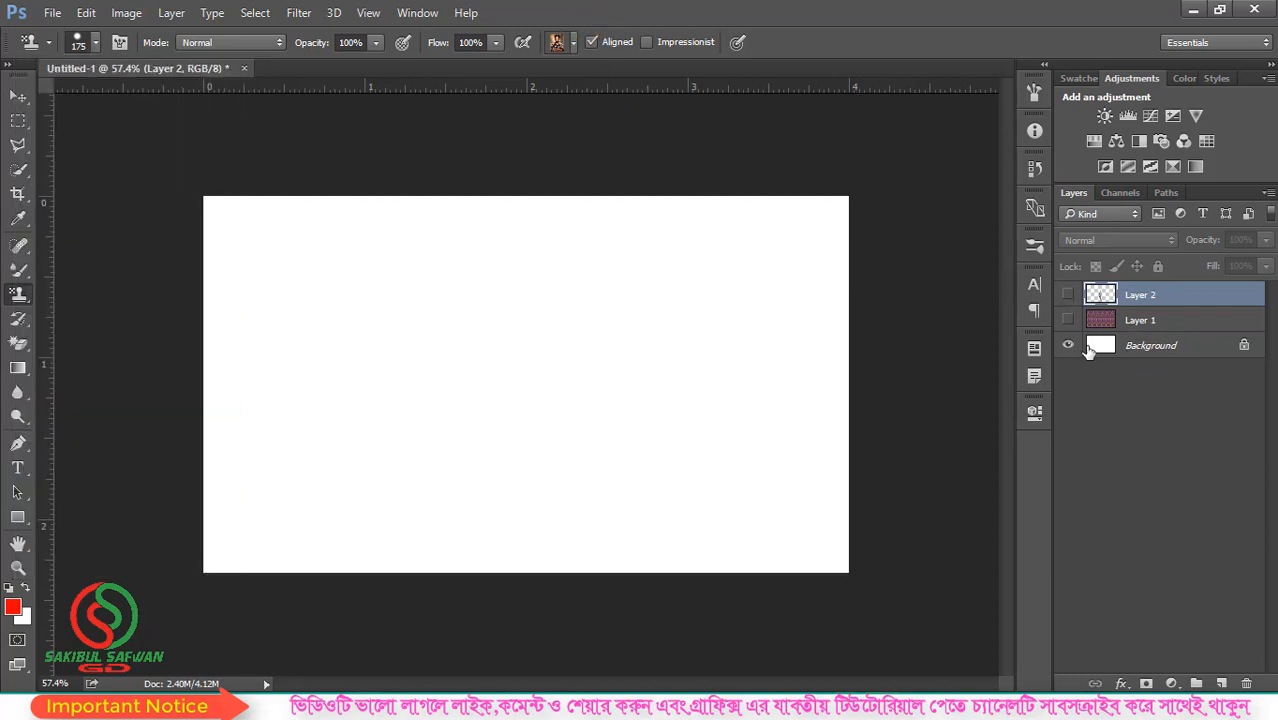
- Paint the entire Background layer of Untitled-1 with the portrait pattern
left_click(1188, 345)
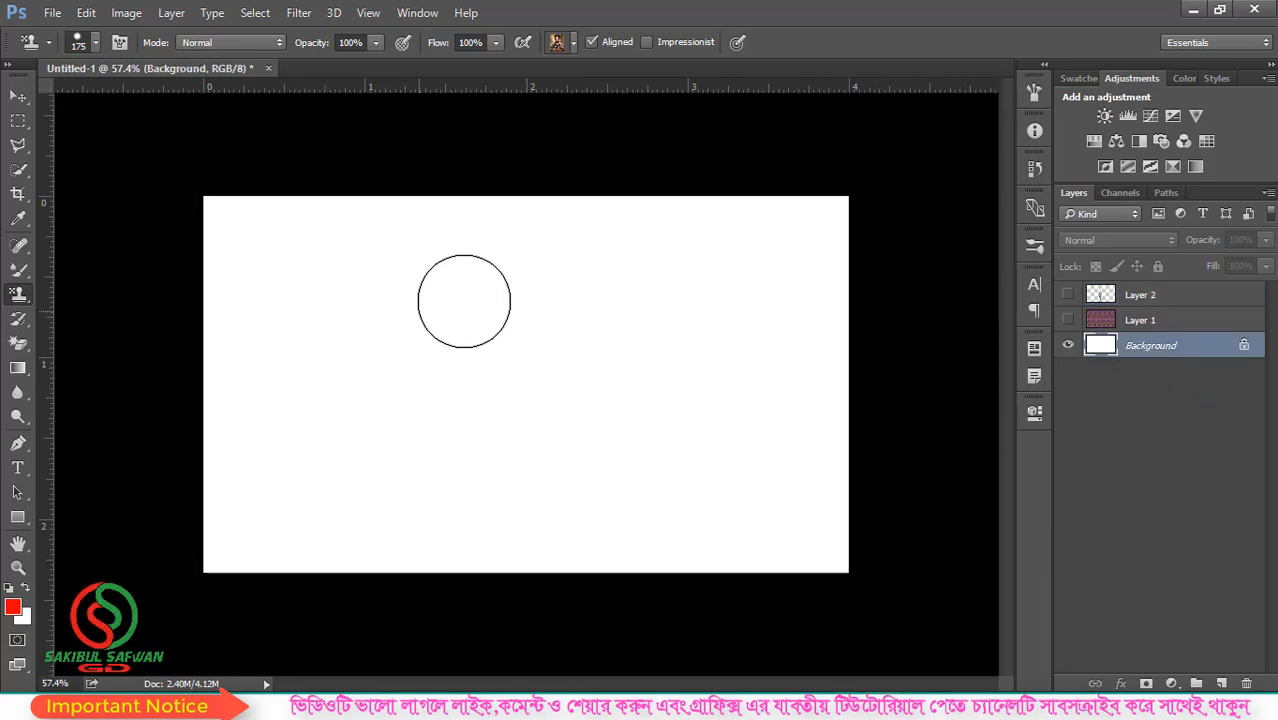
left_click(237, 229)
mouse_move(243, 230)
left_mouse_down()
mouse_move(897, 237)
mouse_move(531, 283)
mouse_move(214, 289)
mouse_move(190, 307)
mouse_move(871, 323)
mouse_move(509, 388)
mouse_move(240, 407)
mouse_move(174, 389)
mouse_move(513, 457)
mouse_move(851, 428)
mouse_move(544, 503)
mouse_move(201, 475)
mouse_move(365, 543)
mouse_move(776, 554)
mouse_move(857, 544)
mouse_move(841, 457)
mouse_move(580, 370)
mouse_move(562, 434)
left_mouse_up()
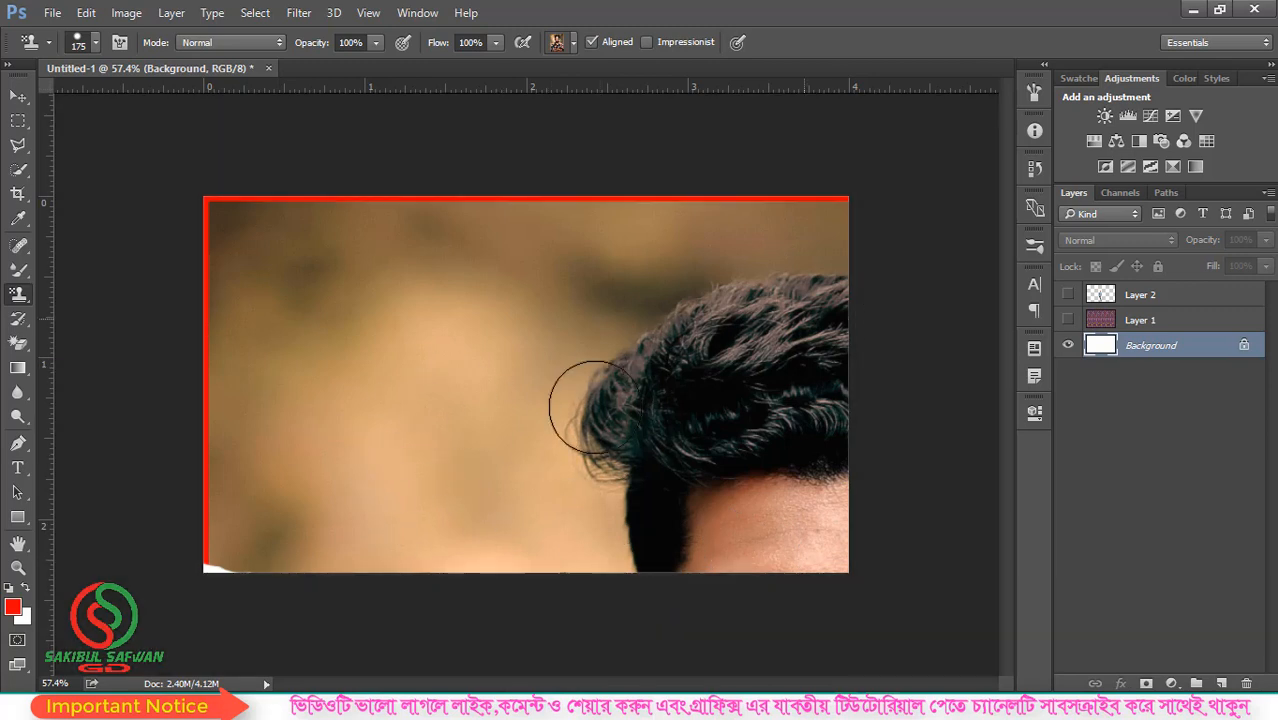
left_click_drag(221, 544, 203, 570)
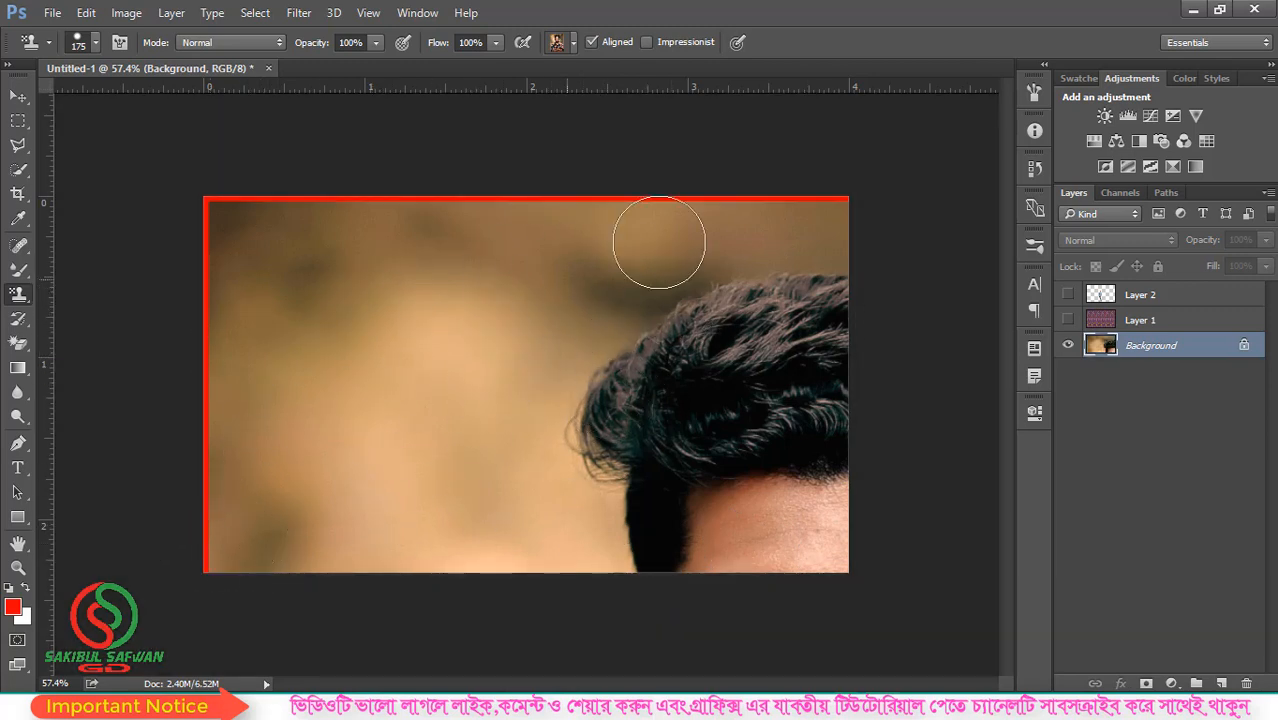
- Create a new square document with a white background, 5000 pixels wide and 5000 pixels high
left_click(52, 12)
left_click(45, 37)
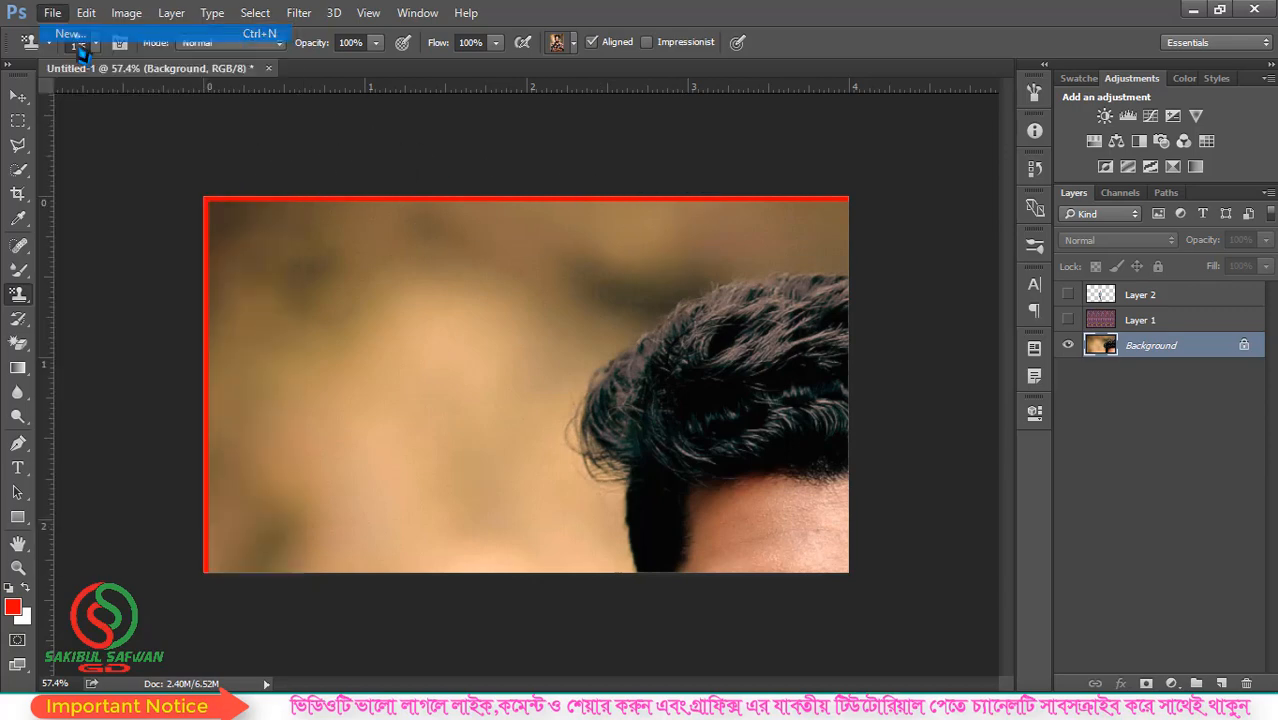
left_click(301, 237)
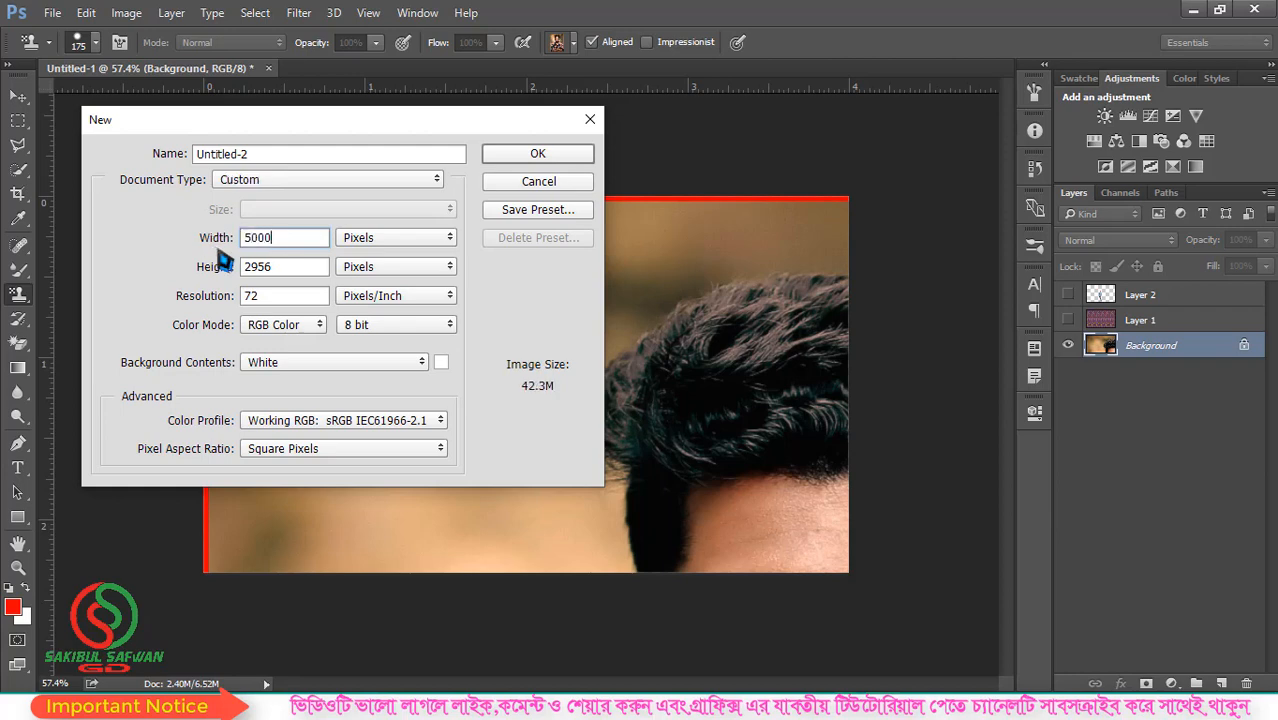
double_click(253, 267)
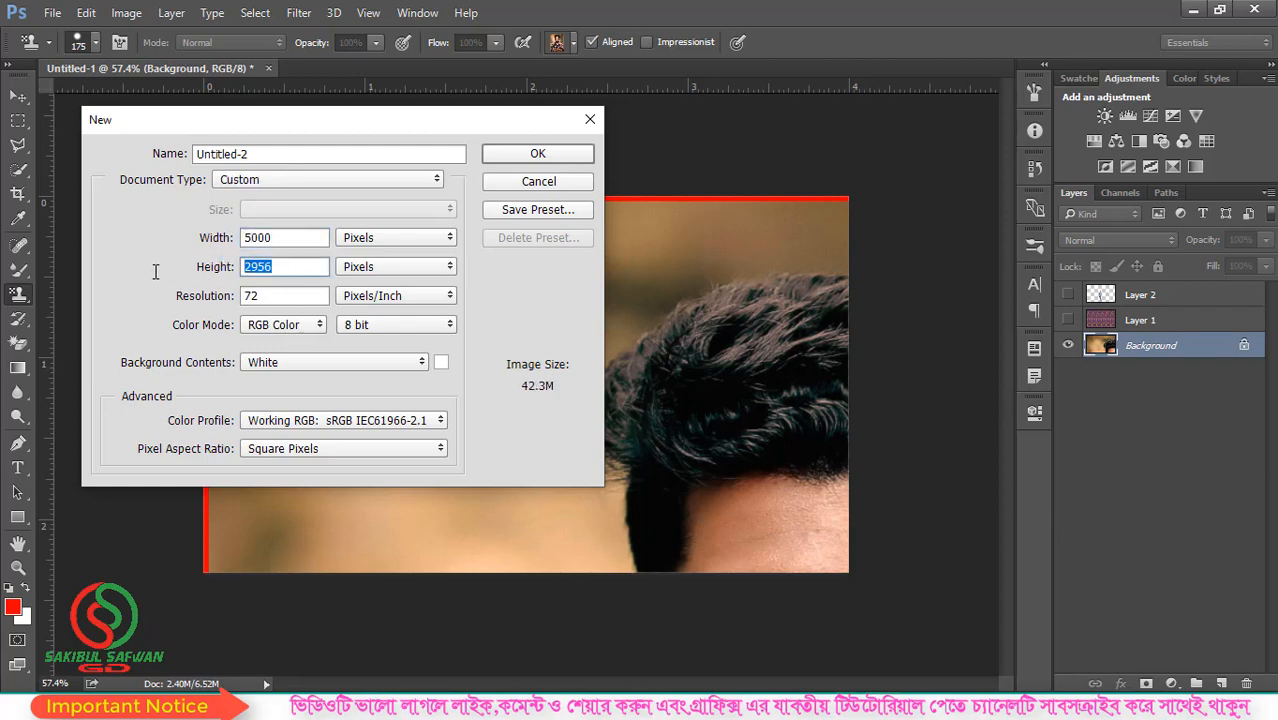
left_click(506, 158)
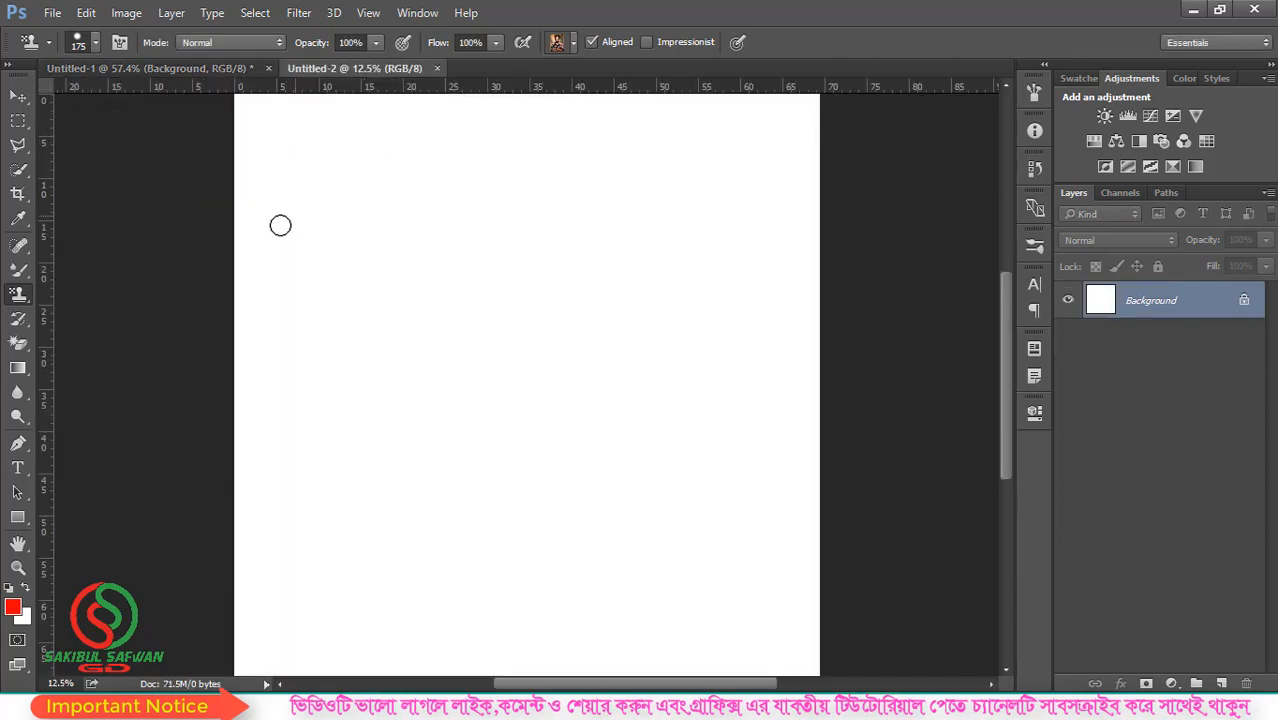
- Enlarge the Pattern Stamp brush to 1700 px and paint the whole white canvas with the repeating portrait pattern
scroll(276, 308, "down", 2)
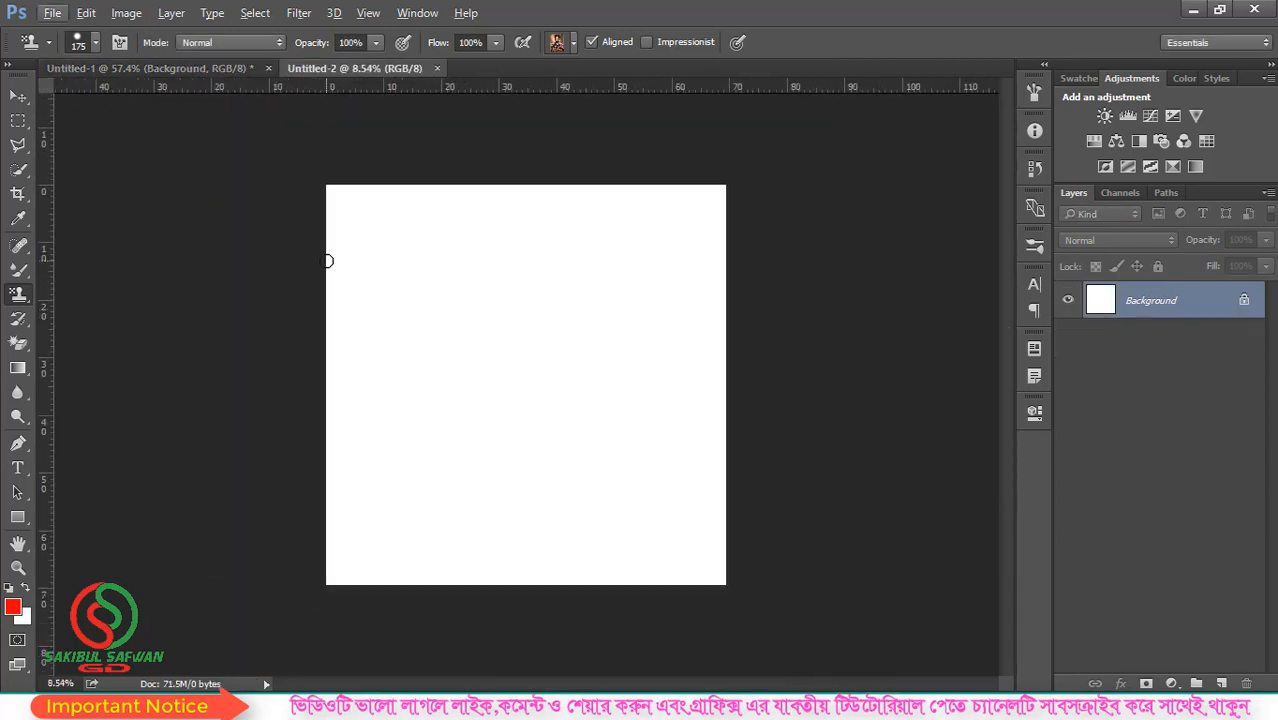
mouse_move(345, 208)
left_mouse_down()
mouse_move(653, 207)
mouse_move(721, 193)
mouse_move(364, 198)
mouse_move(759, 218)
mouse_move(329, 233)
mouse_move(492, 254)
left_mouse_up()
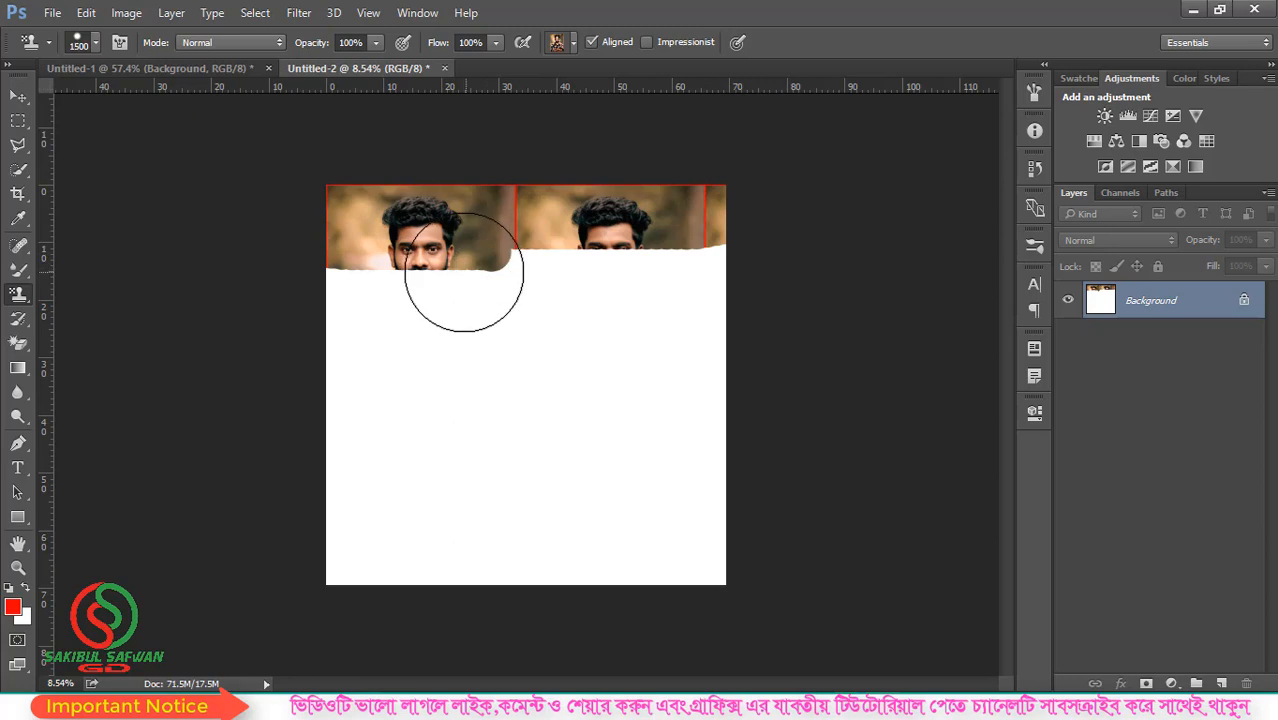
key("bracketright")
key("bracketright")
mouse_move(442, 277)
left_mouse_down()
mouse_move(369, 388)
mouse_move(361, 309)
mouse_move(388, 499)
mouse_move(384, 580)
mouse_move(433, 378)
mouse_move(508, 274)
mouse_move(466, 498)
mouse_move(497, 521)
mouse_move(565, 274)
mouse_move(578, 288)
mouse_move(597, 564)
mouse_move(713, 251)
mouse_move(671, 262)
mouse_move(636, 452)
mouse_move(668, 577)
left_mouse_up()
left_click_drag(656, 341, 645, 332)
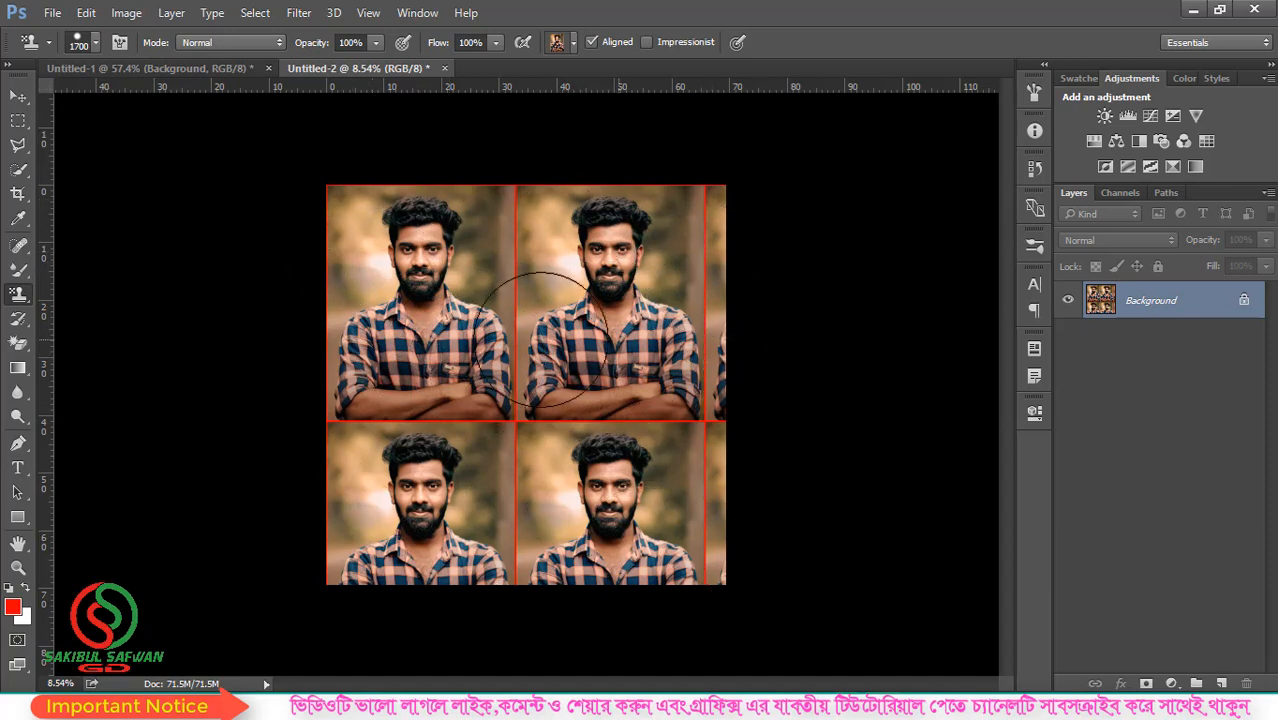
scroll(460, 332, "down", 2)
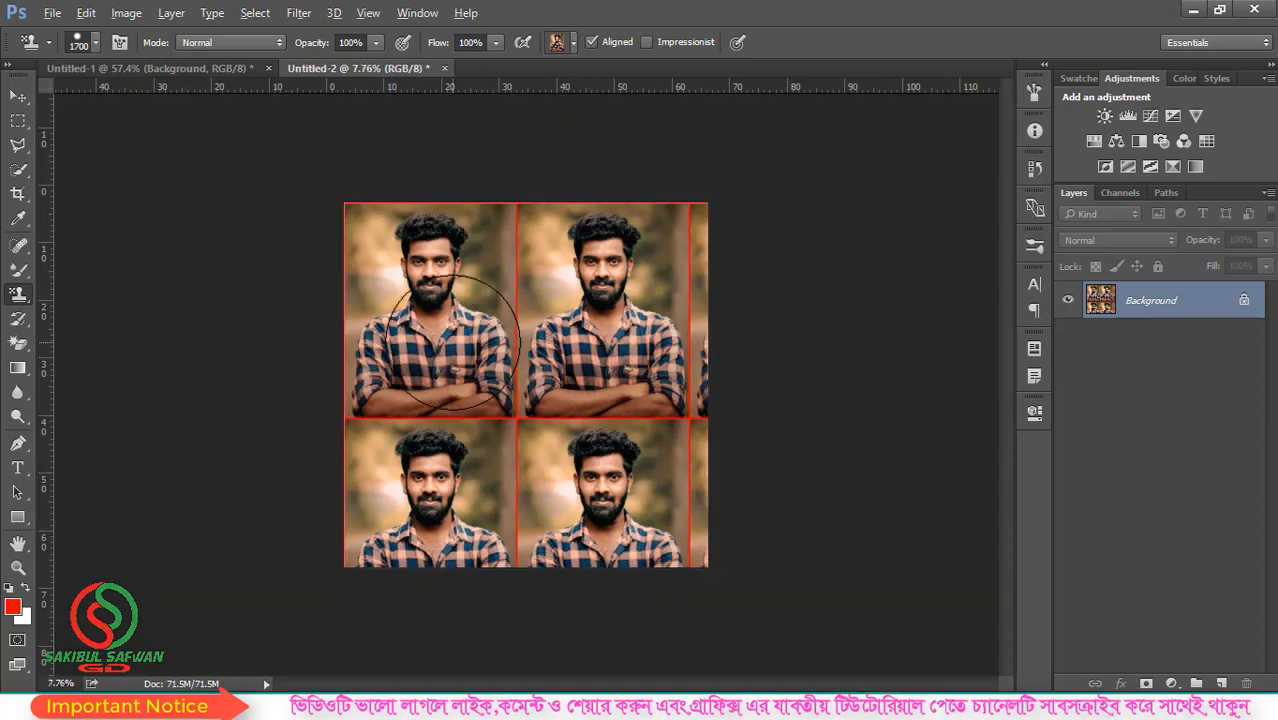
scroll(525, 371, "up", 4)
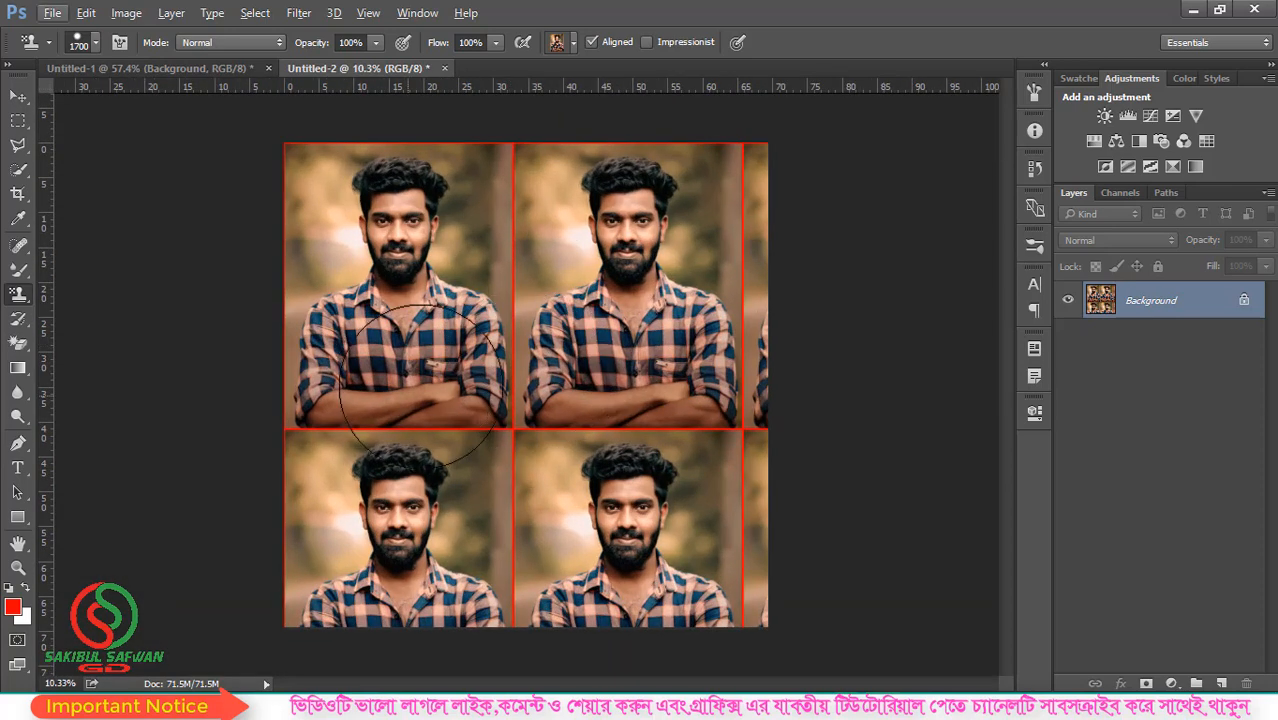
scroll(470, 410, "down", 1)
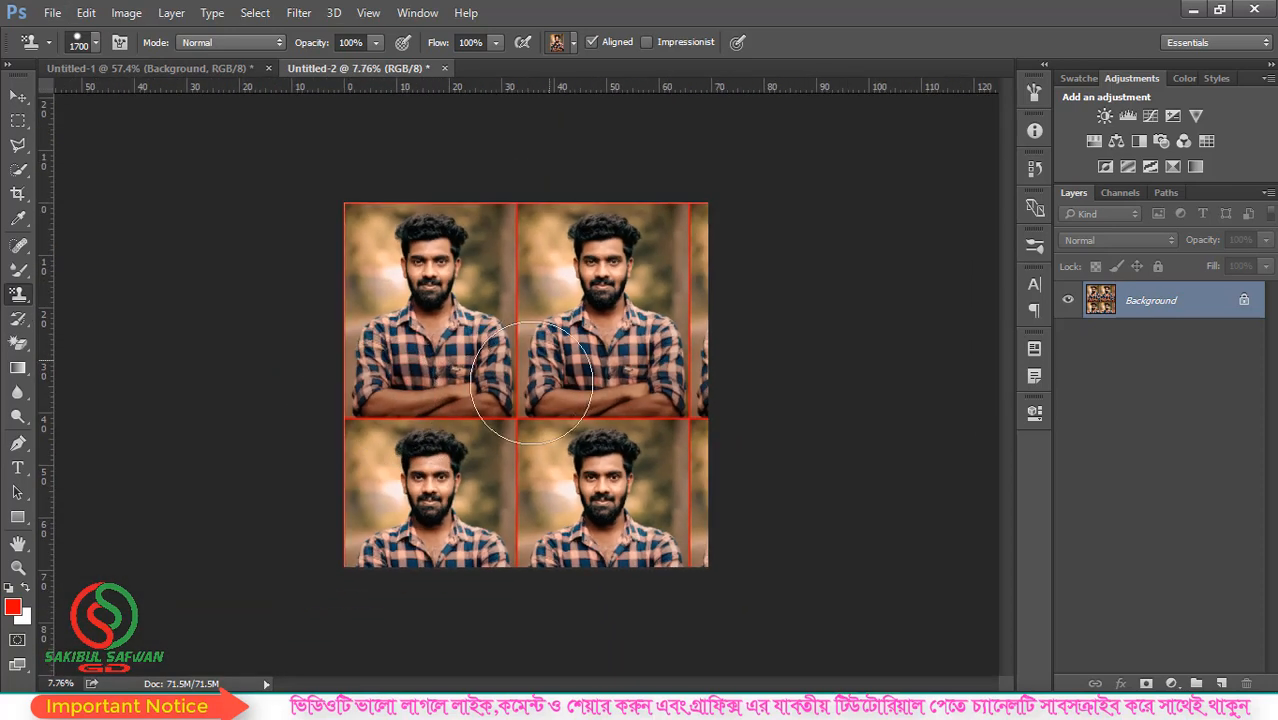
scroll(531, 381, "down", 1)
left_click(18, 95)
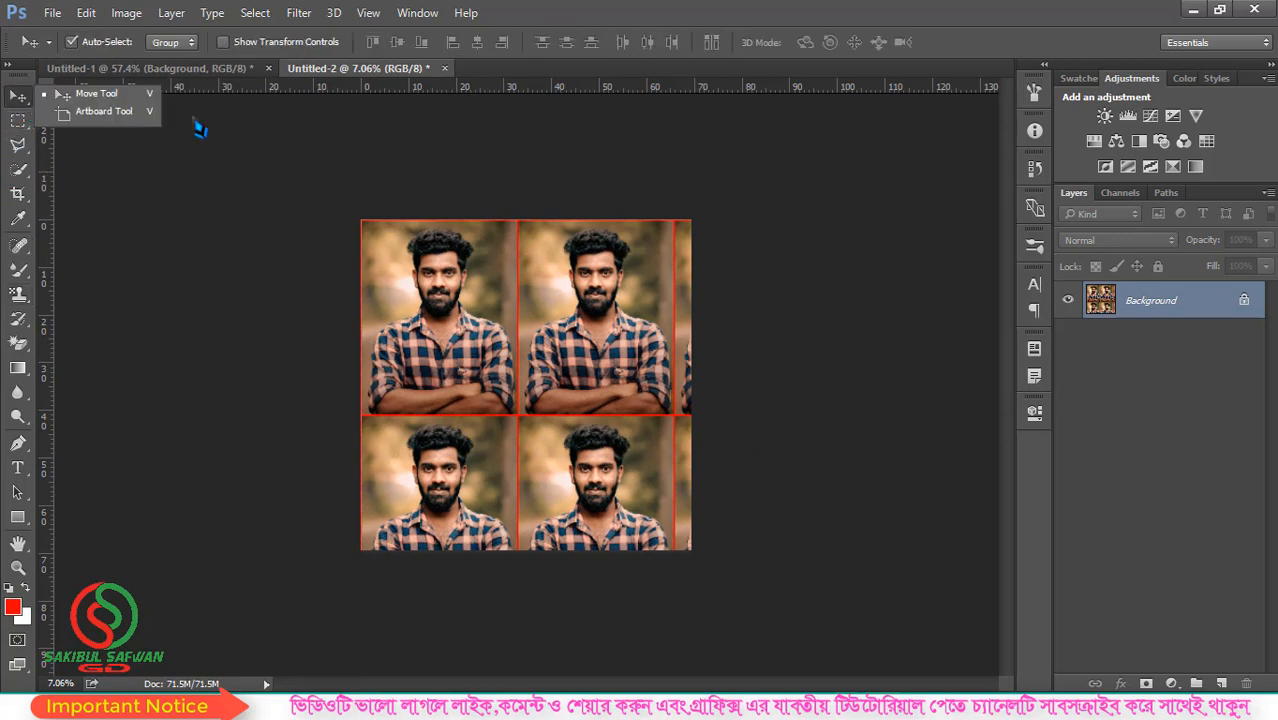
left_click(334, 77)
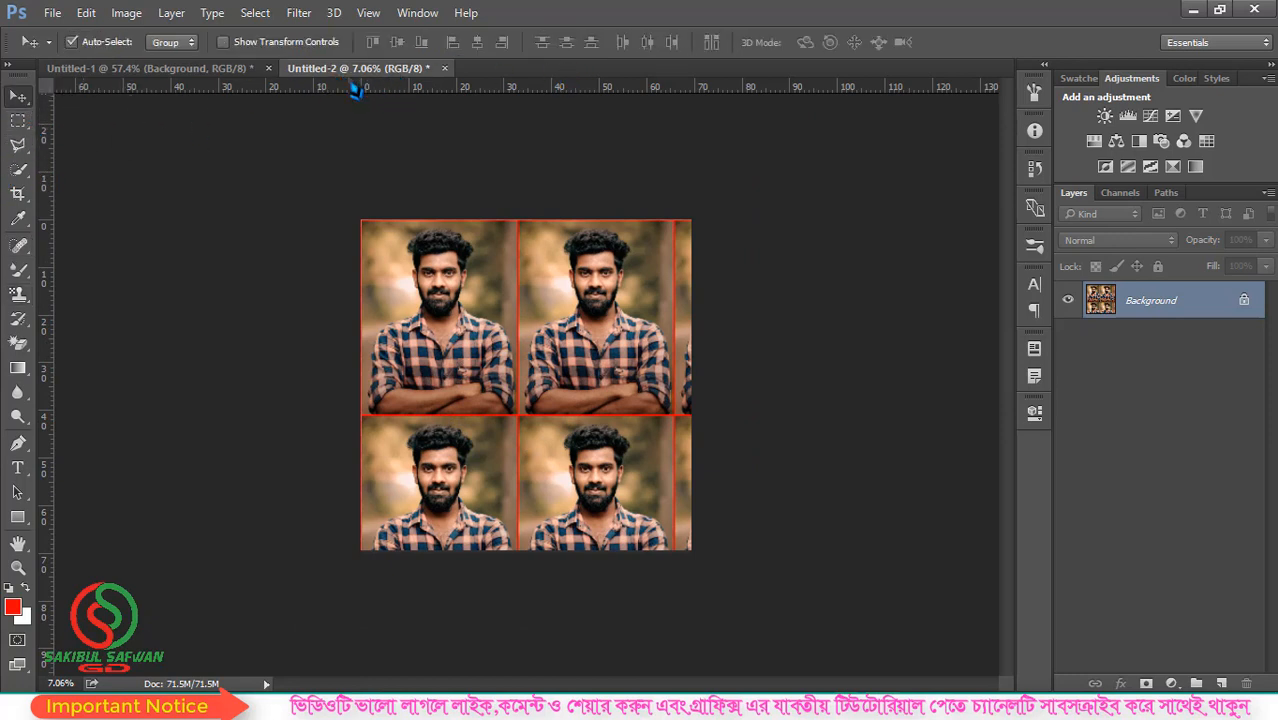
- Return to the Pattern Stamp tool and view its list of available patterns without changing the chosen one
left_click(33, 300)
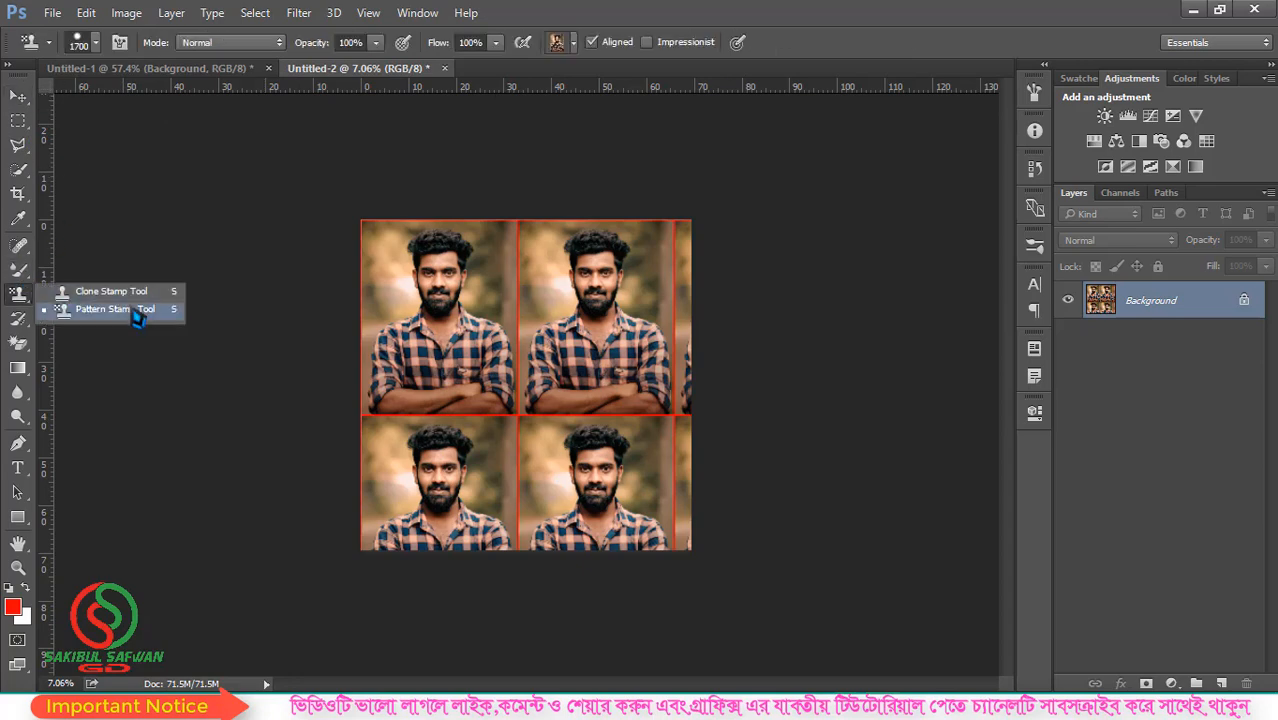
left_click(130, 314)
left_click(573, 43)
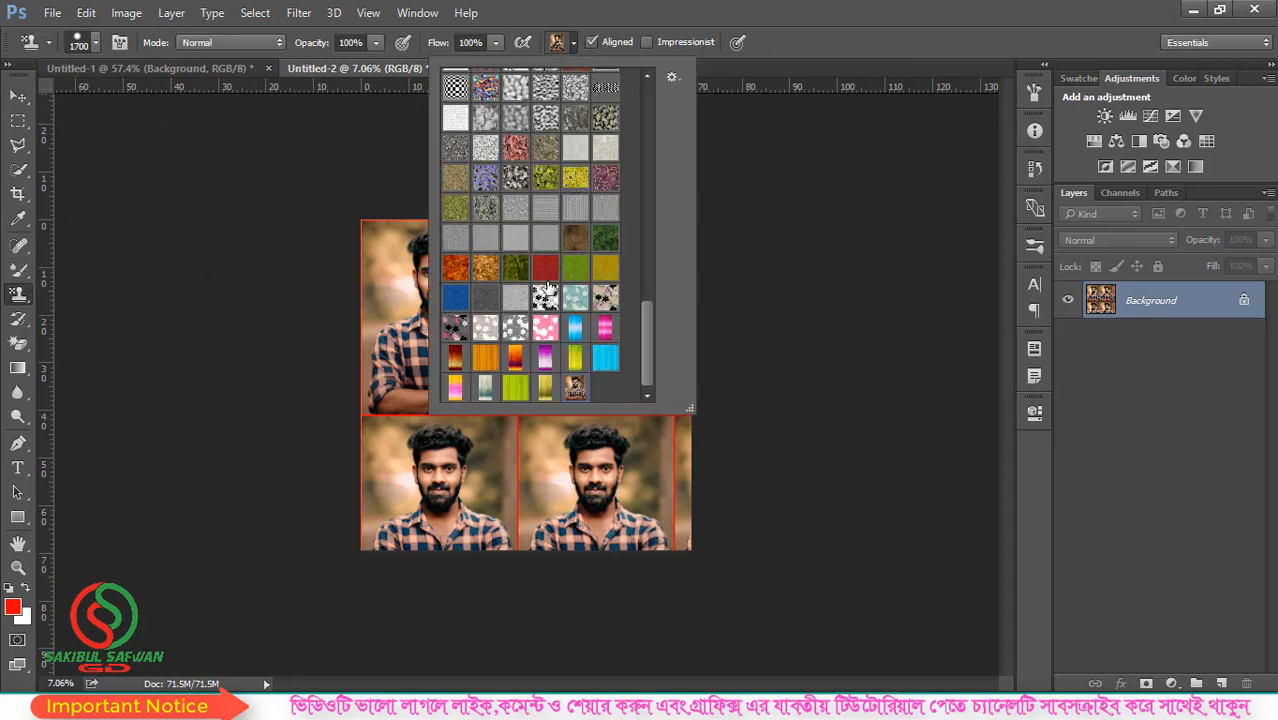
left_click(781, 30)
scroll(611, 349, "down", 3)
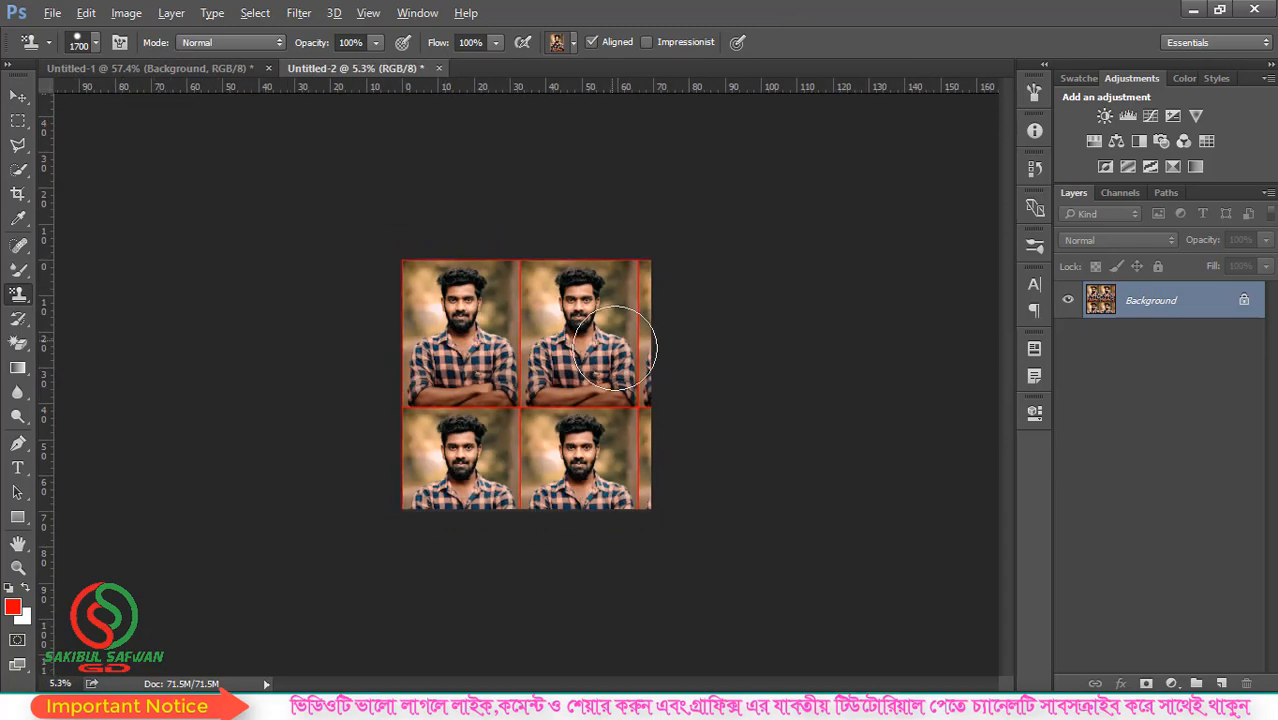
scroll(606, 385, "up", 4)
key("alt")
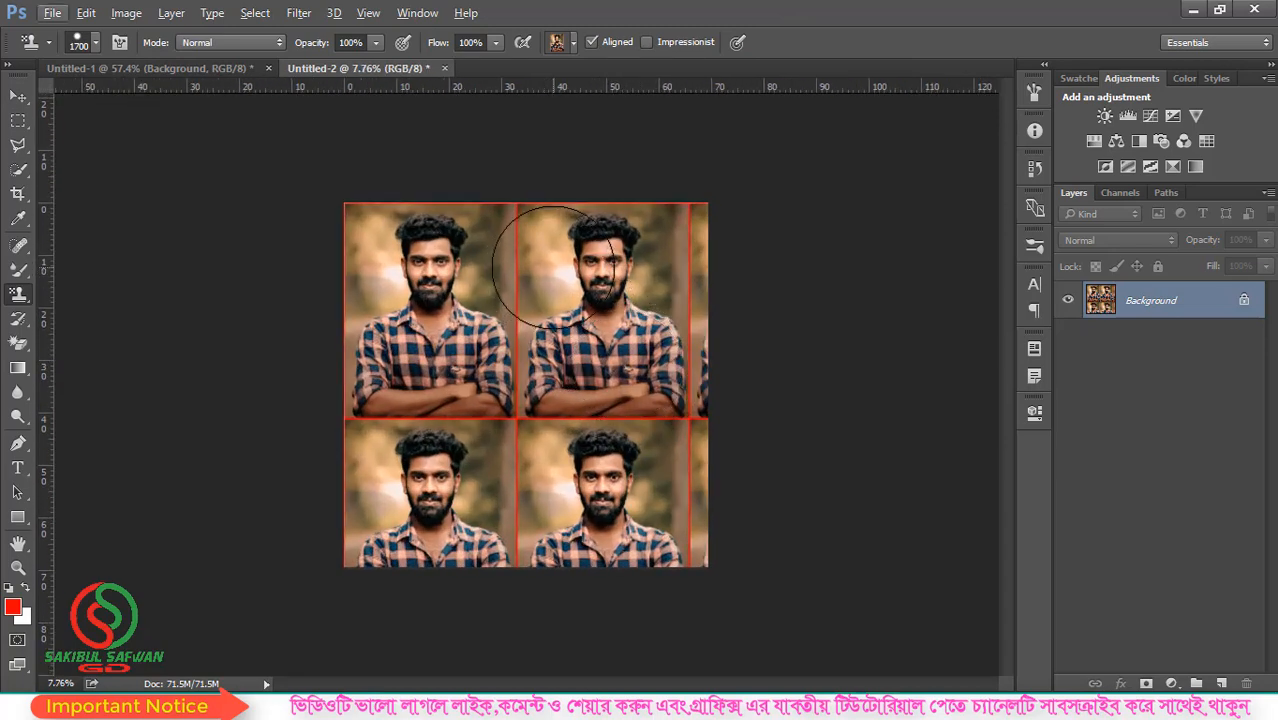
scroll(610, 400, "up", 2)
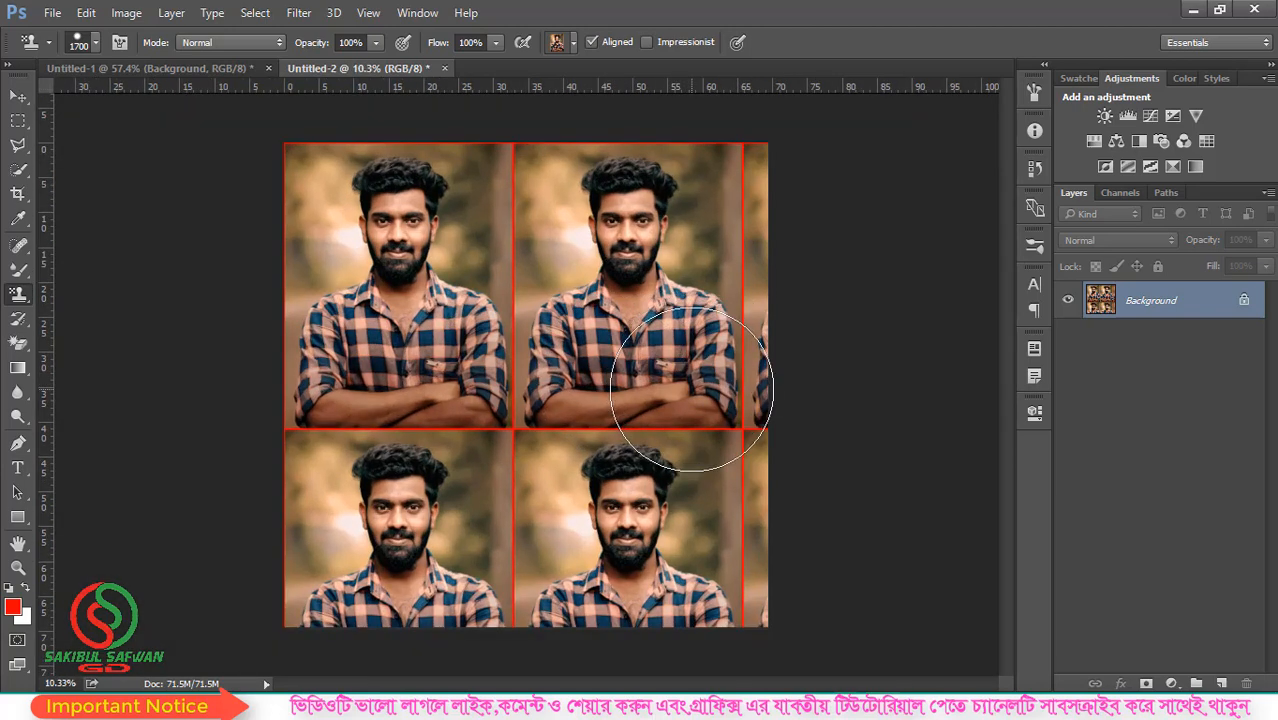